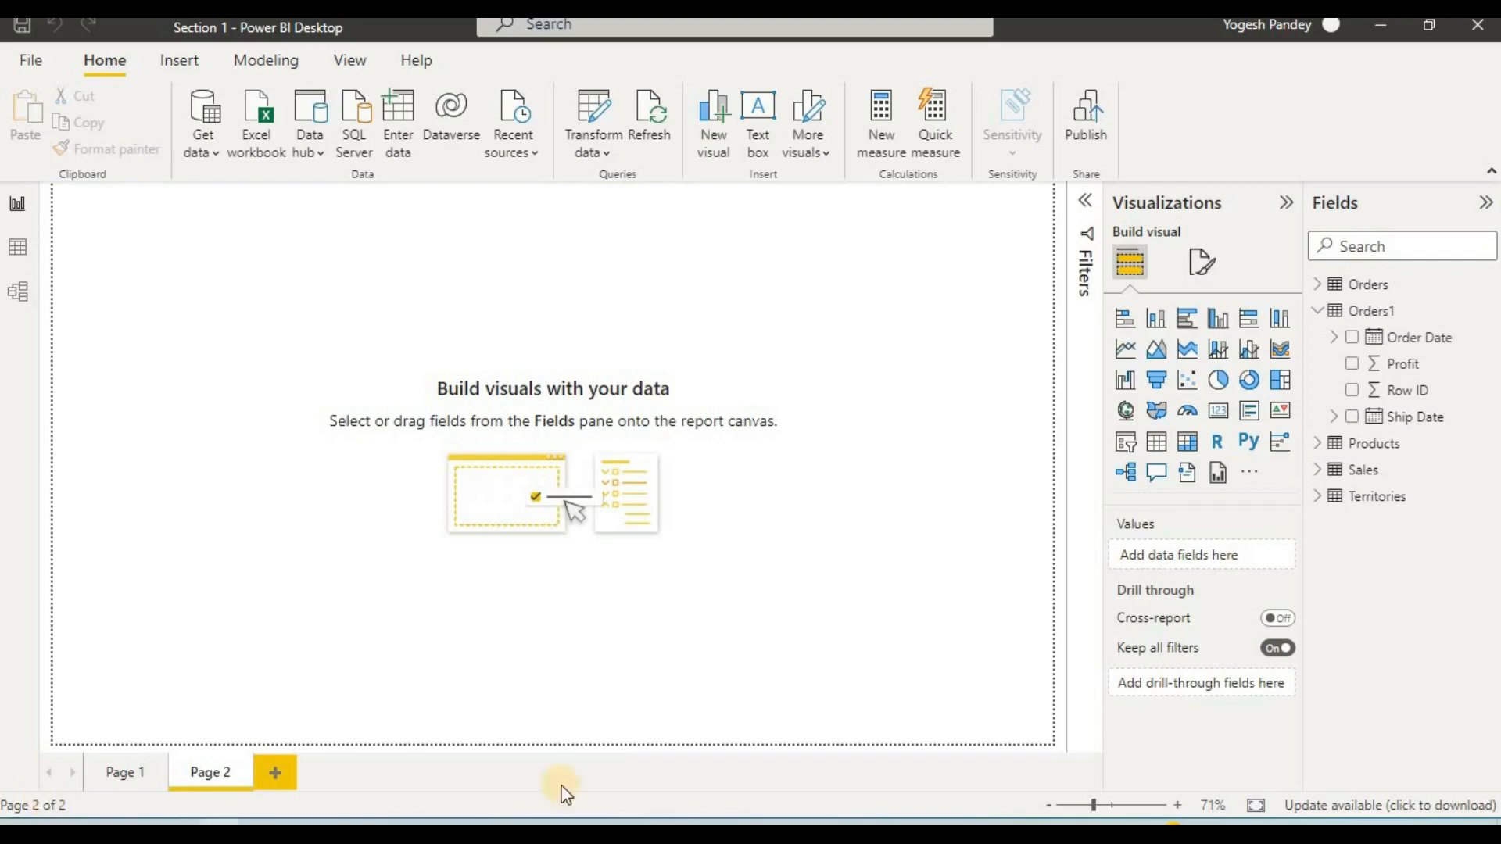
Display the rows of the Orders1 table in Data view and select its Row ID column
{"action": "left_click", "coordinate": [1332, 320]}
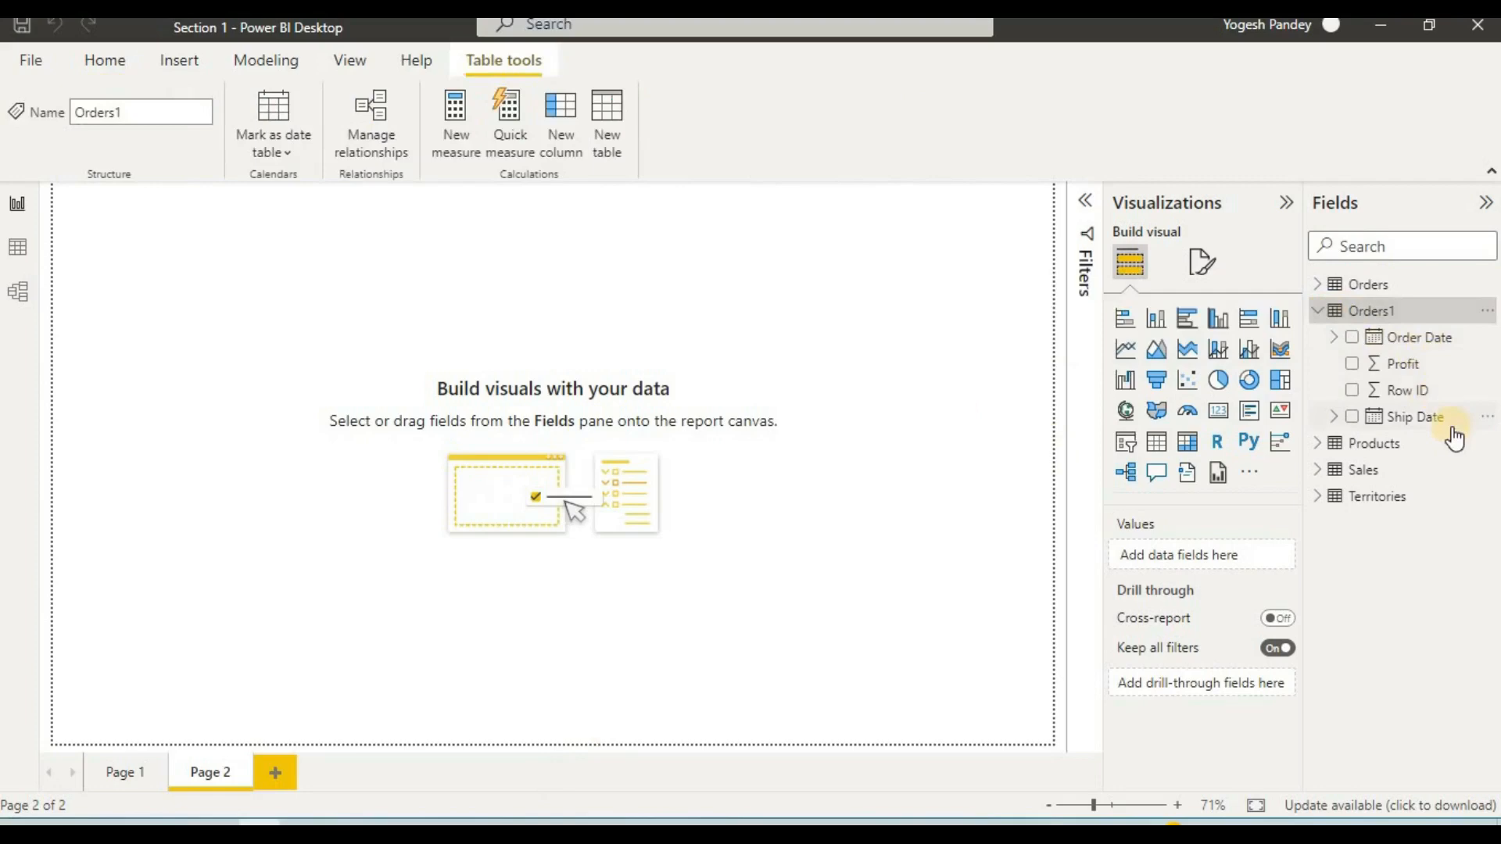
{"action": "left_click", "coordinate": [21, 248]}
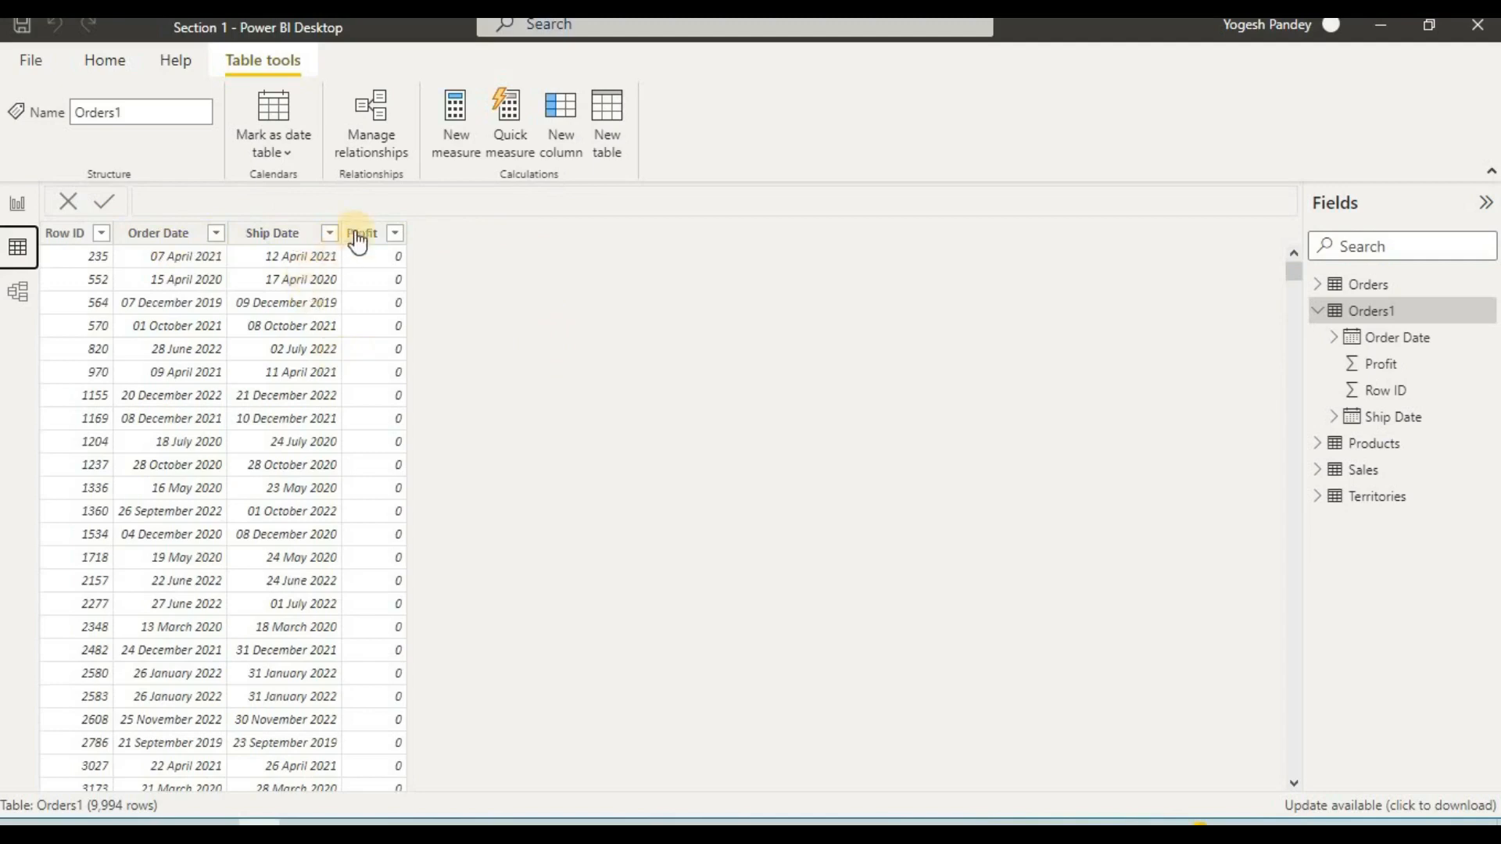
{"action": "left_click", "coordinate": [541, 323]}
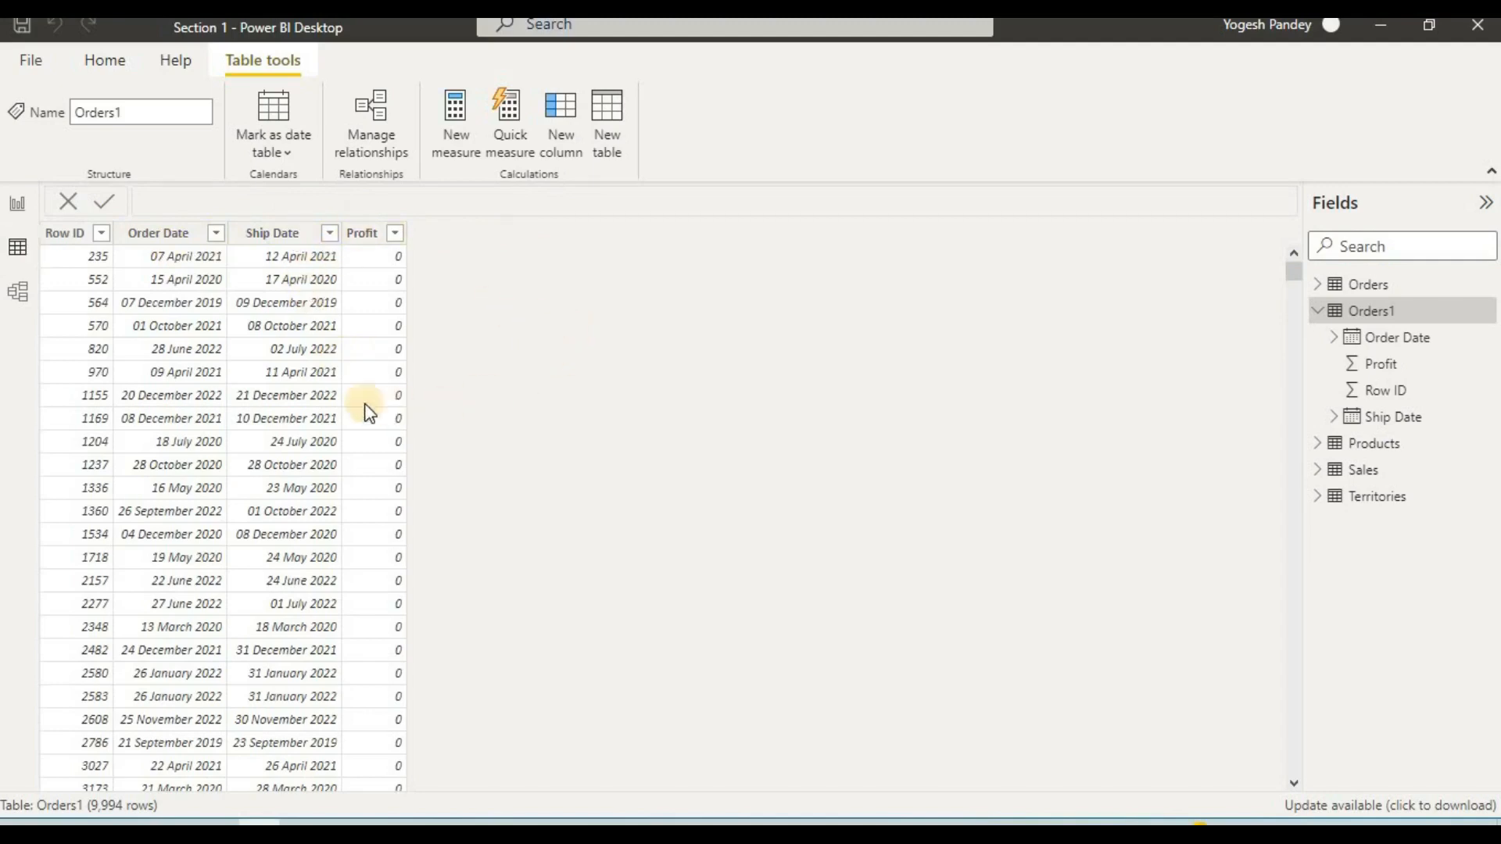
{"action": "left_click", "coordinate": [18, 248]}
{"action": "left_click", "coordinate": [68, 282]}
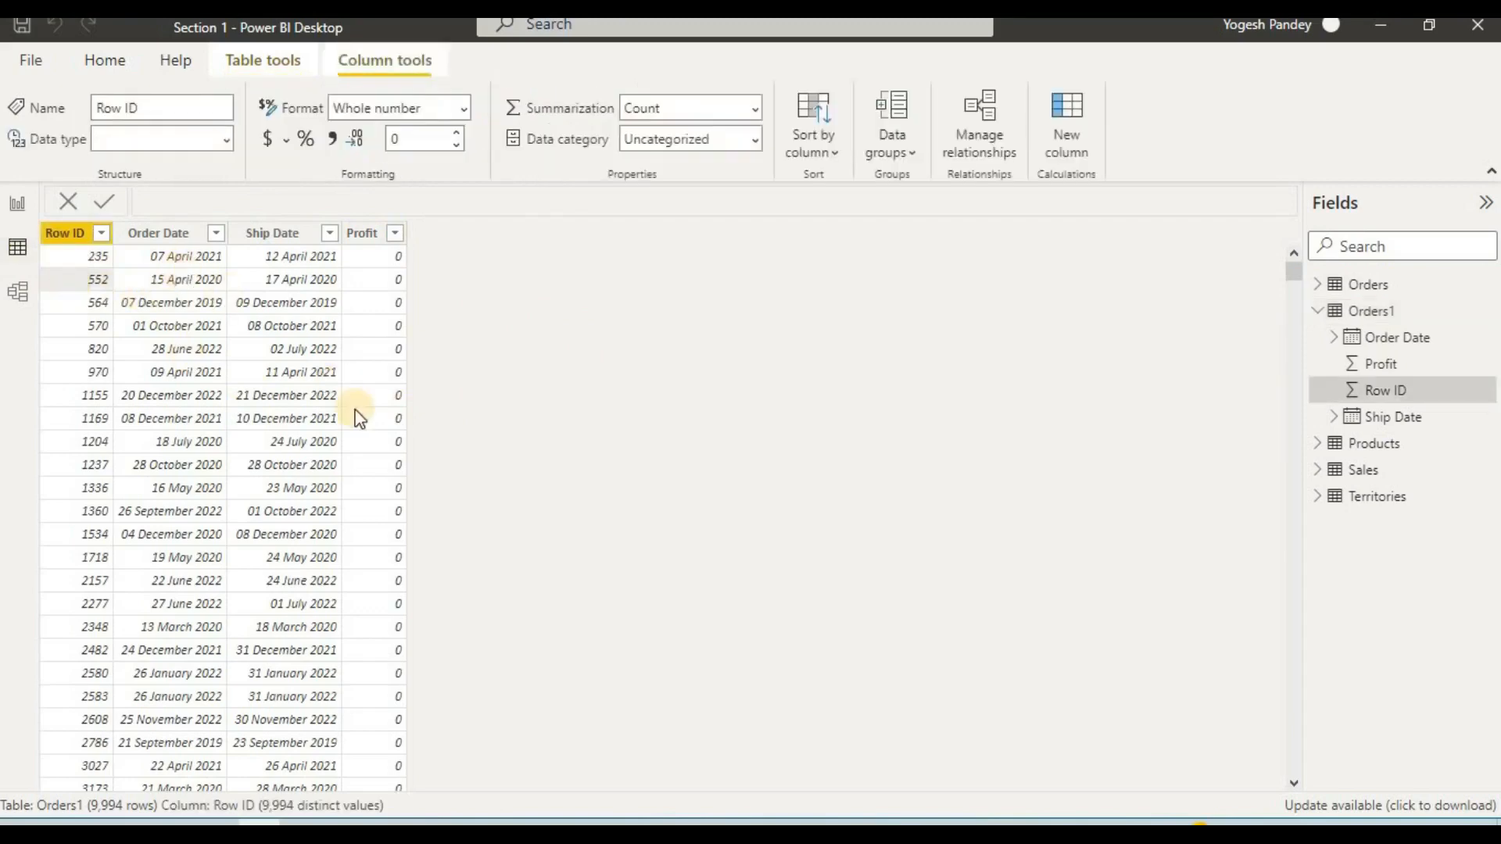
Add a calculated column to Orders1 with the formula DAY1 = DAY(Orders1[Order Date].[Date])
{"action": "left_click", "coordinate": [1065, 117]}
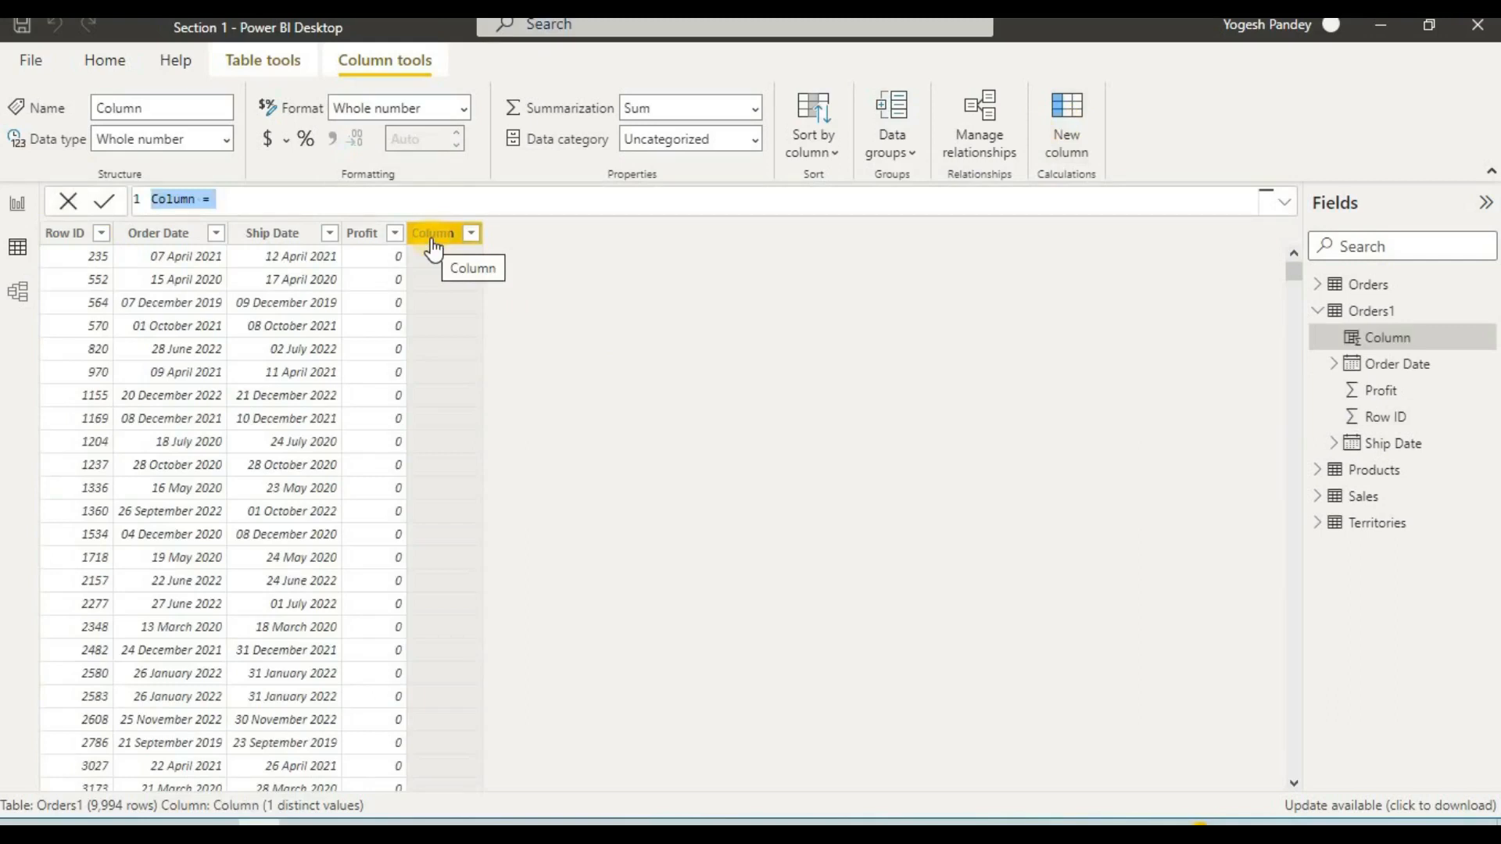
{"action": "key", "text": "BackSpace"}
{"action": "type", "text": "DA"}
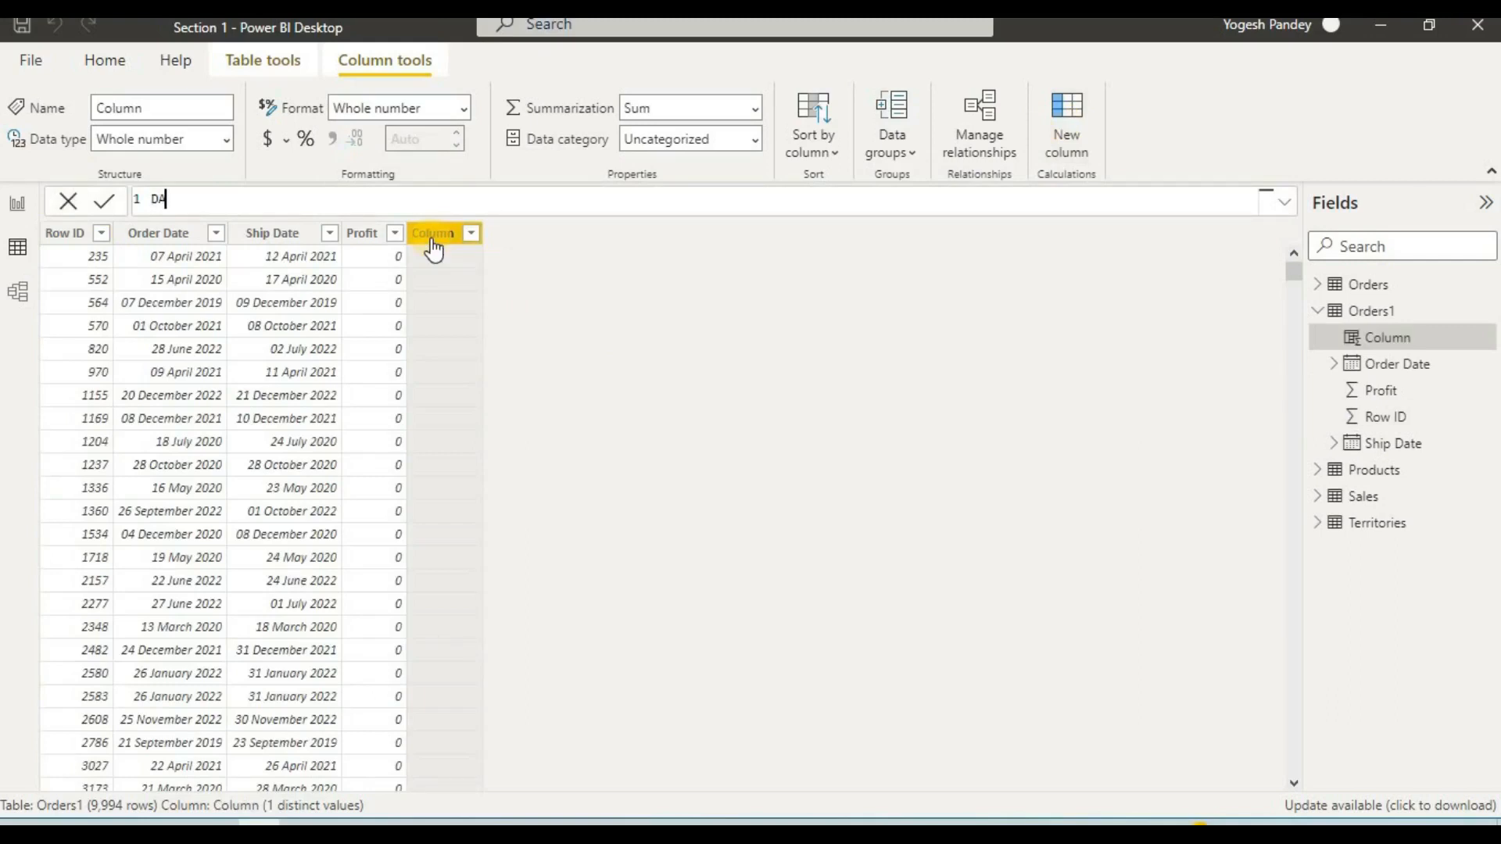
{"action": "type", "text": "Y1=DA"}
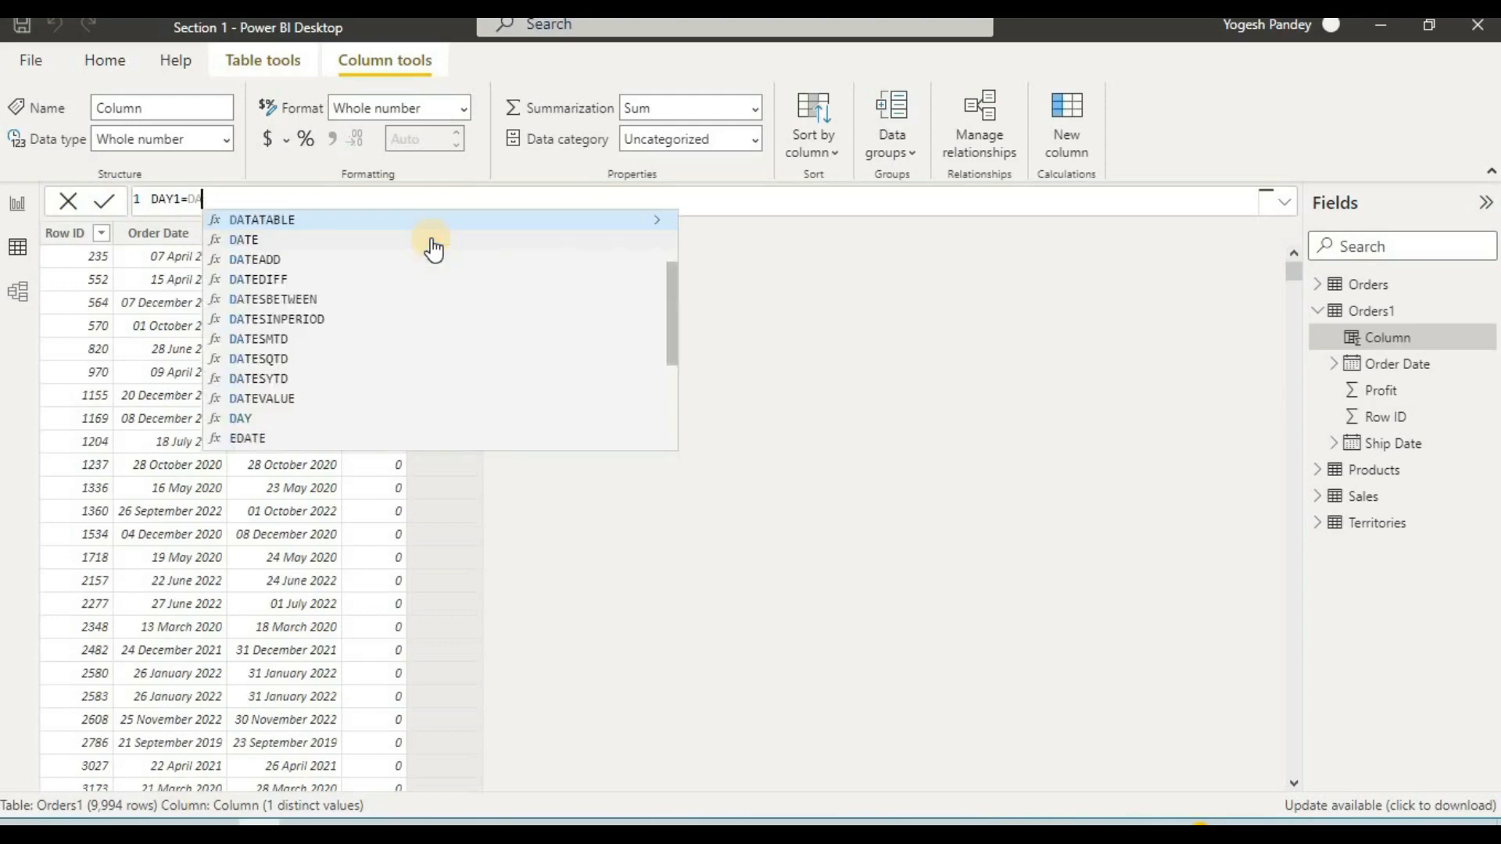
{"action": "type", "text": "Y"}
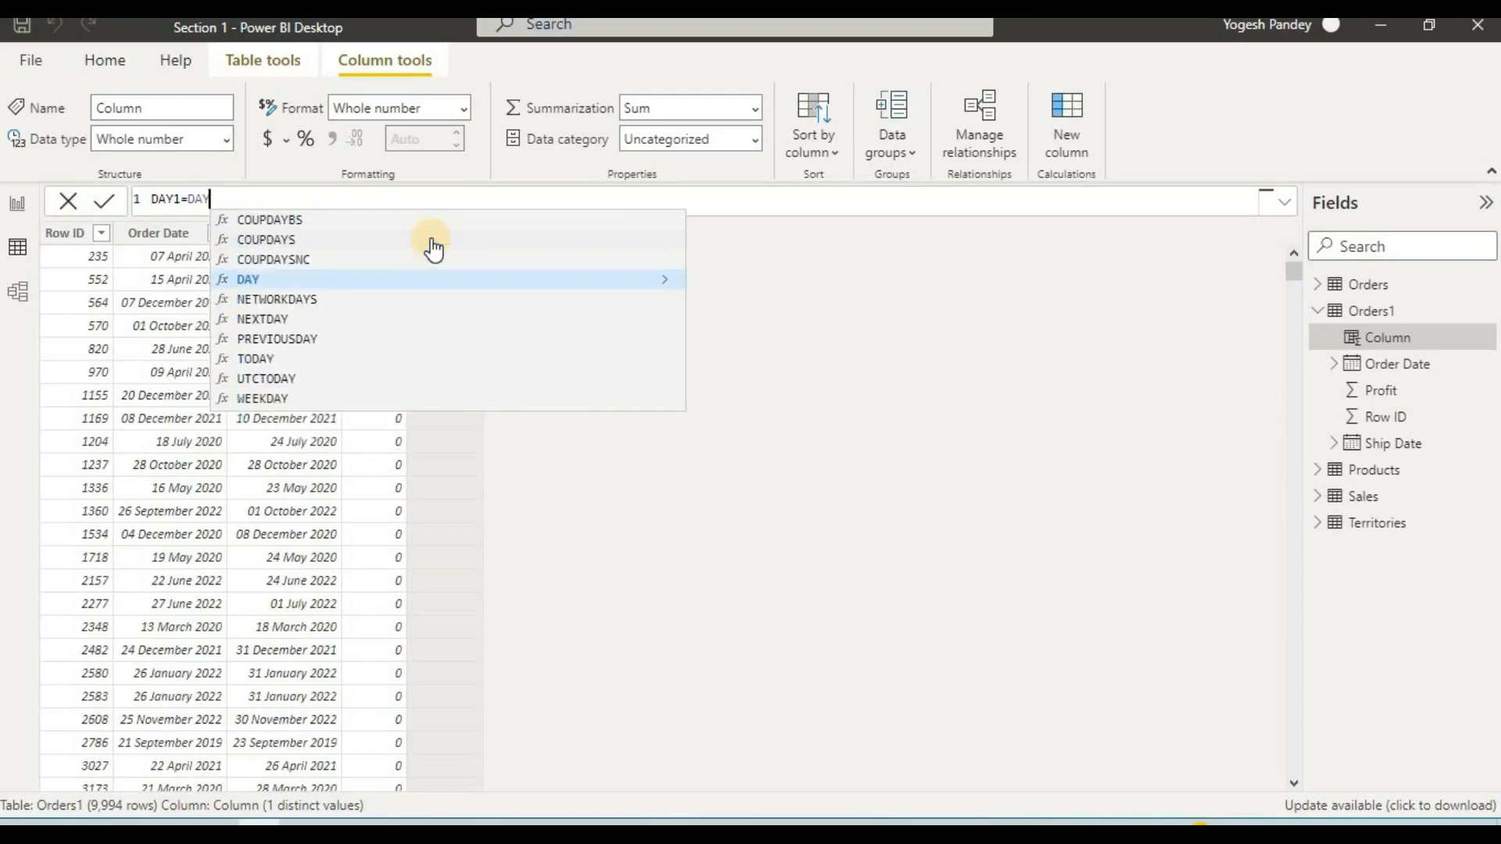
{"action": "type", "text": "("}
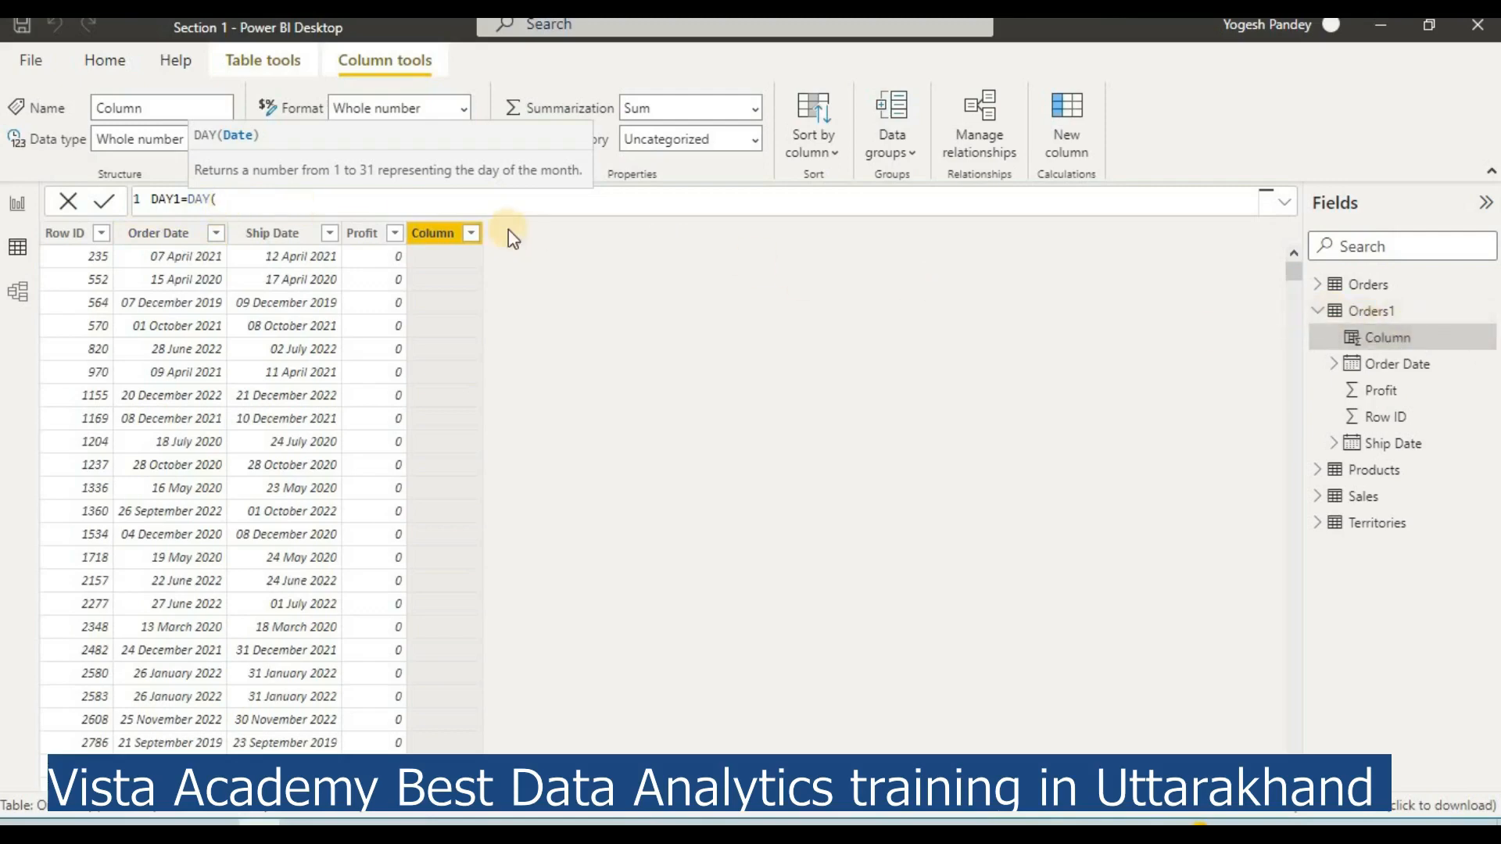
{"action": "type", "text": "ORDER"}
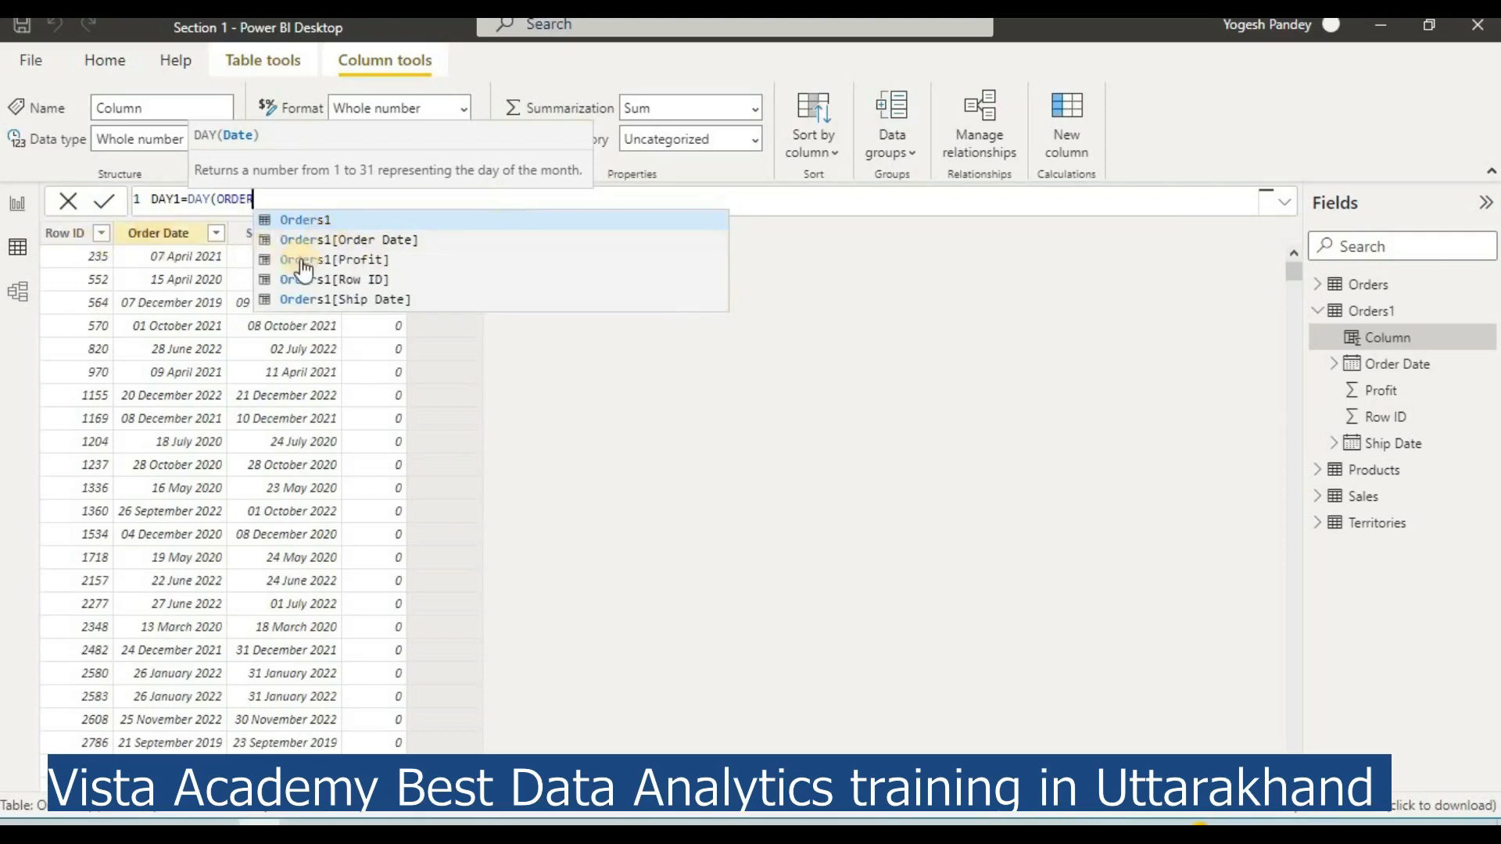
{"action": "left_click", "coordinate": [336, 240]}
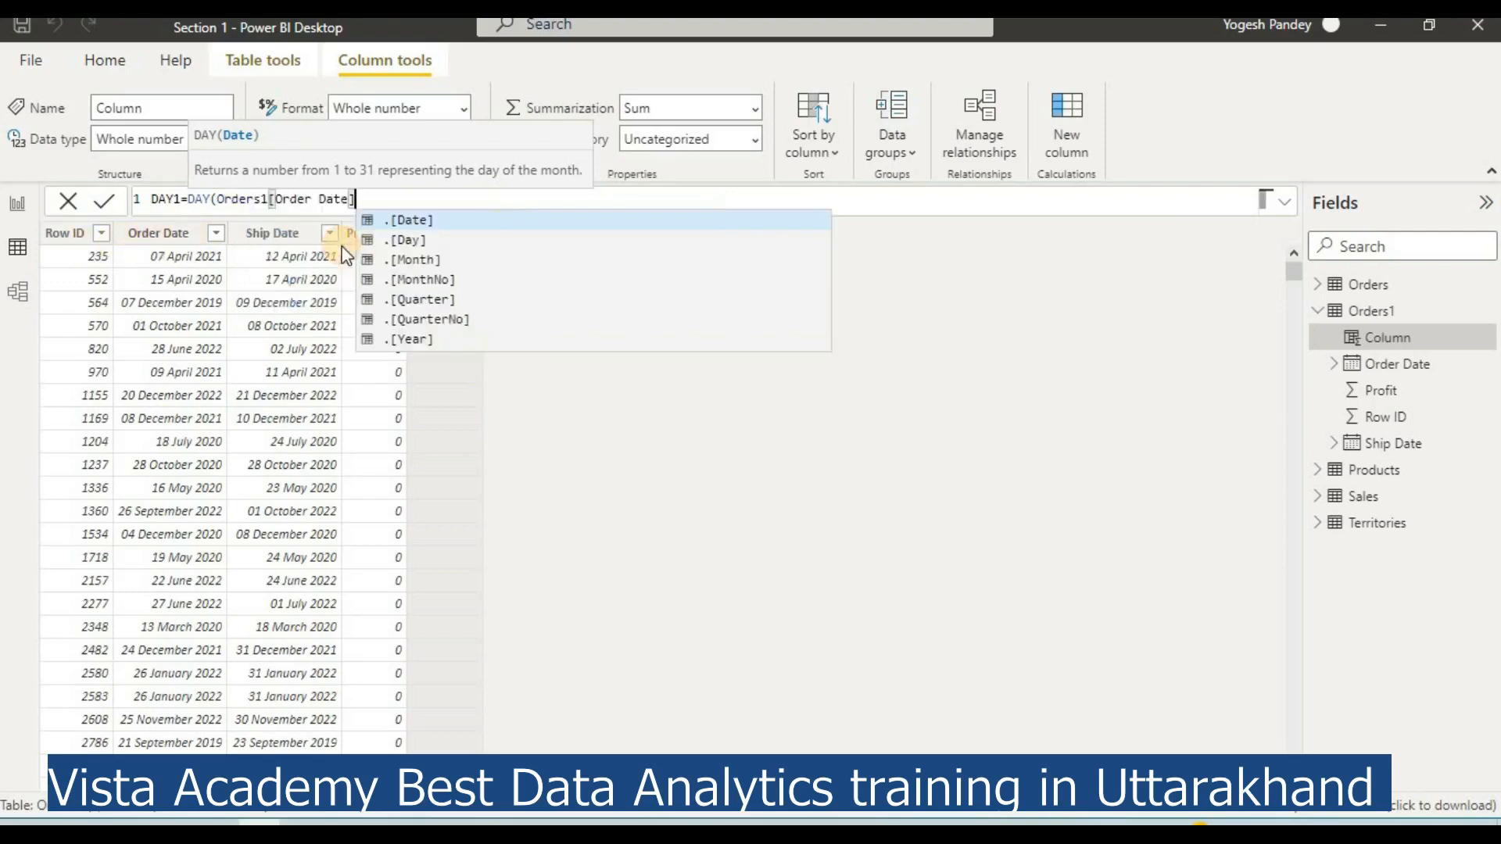
{"action": "left_click", "coordinate": [402, 223]}
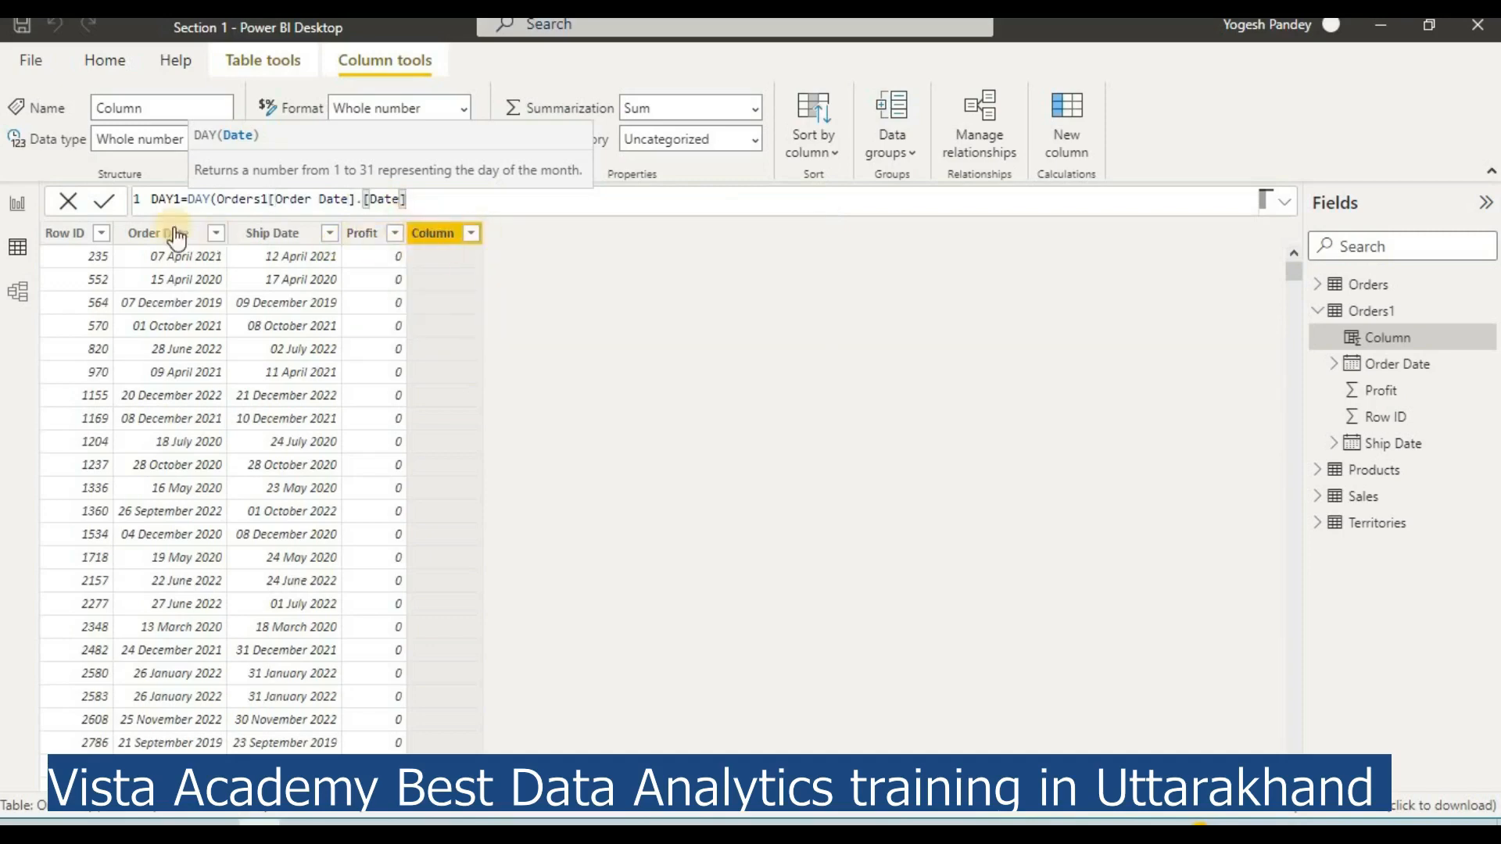
{"action": "left_click", "coordinate": [113, 204]}
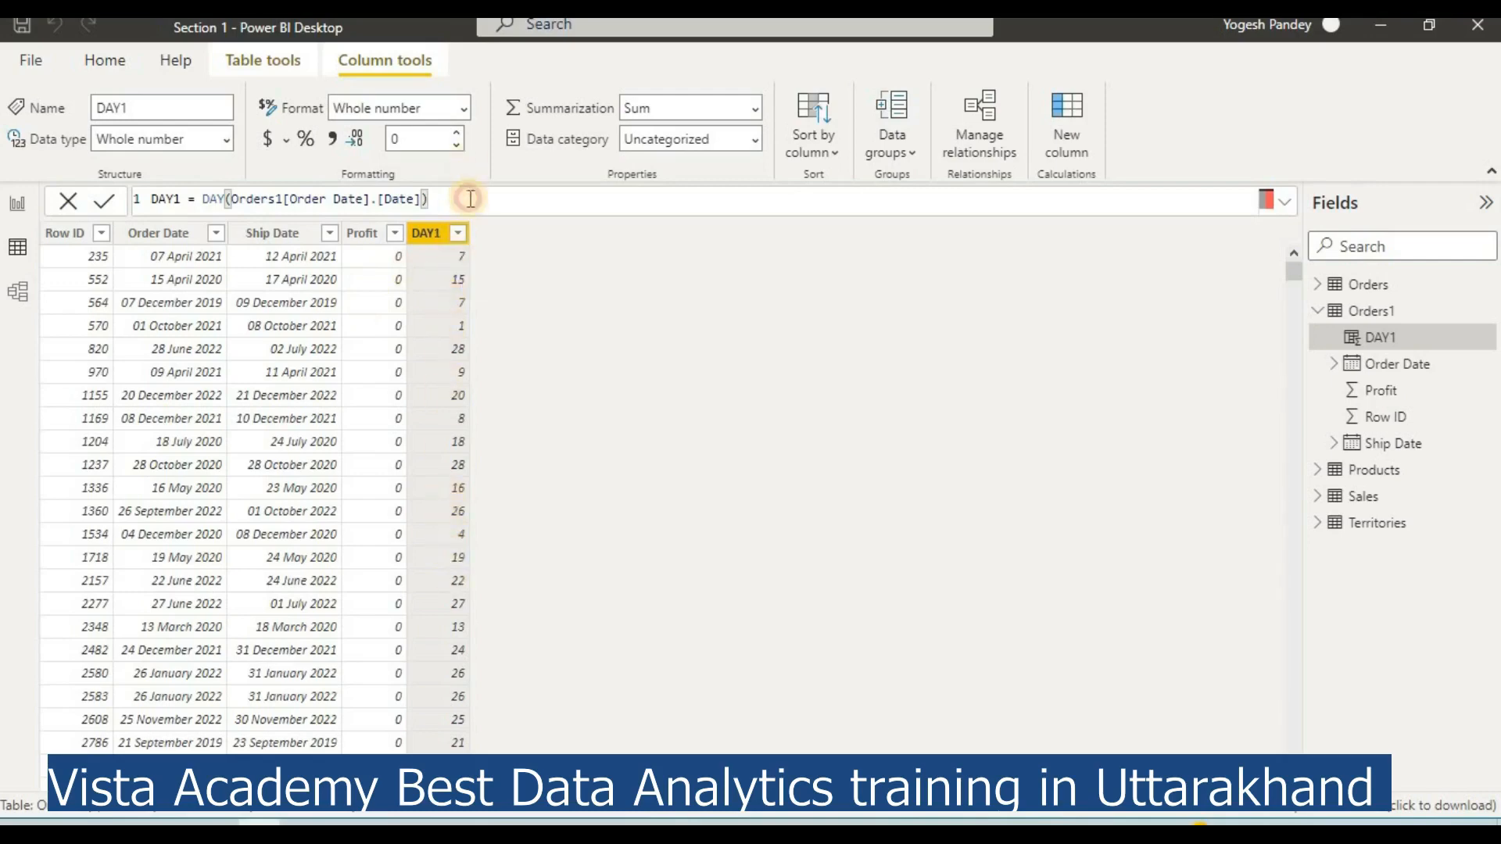
Add a calculated column to Orders1 with the formula MONTH1 = MONTH(Orders1[Order Date].[Date])
{"action": "left_click", "coordinate": [1081, 124]}
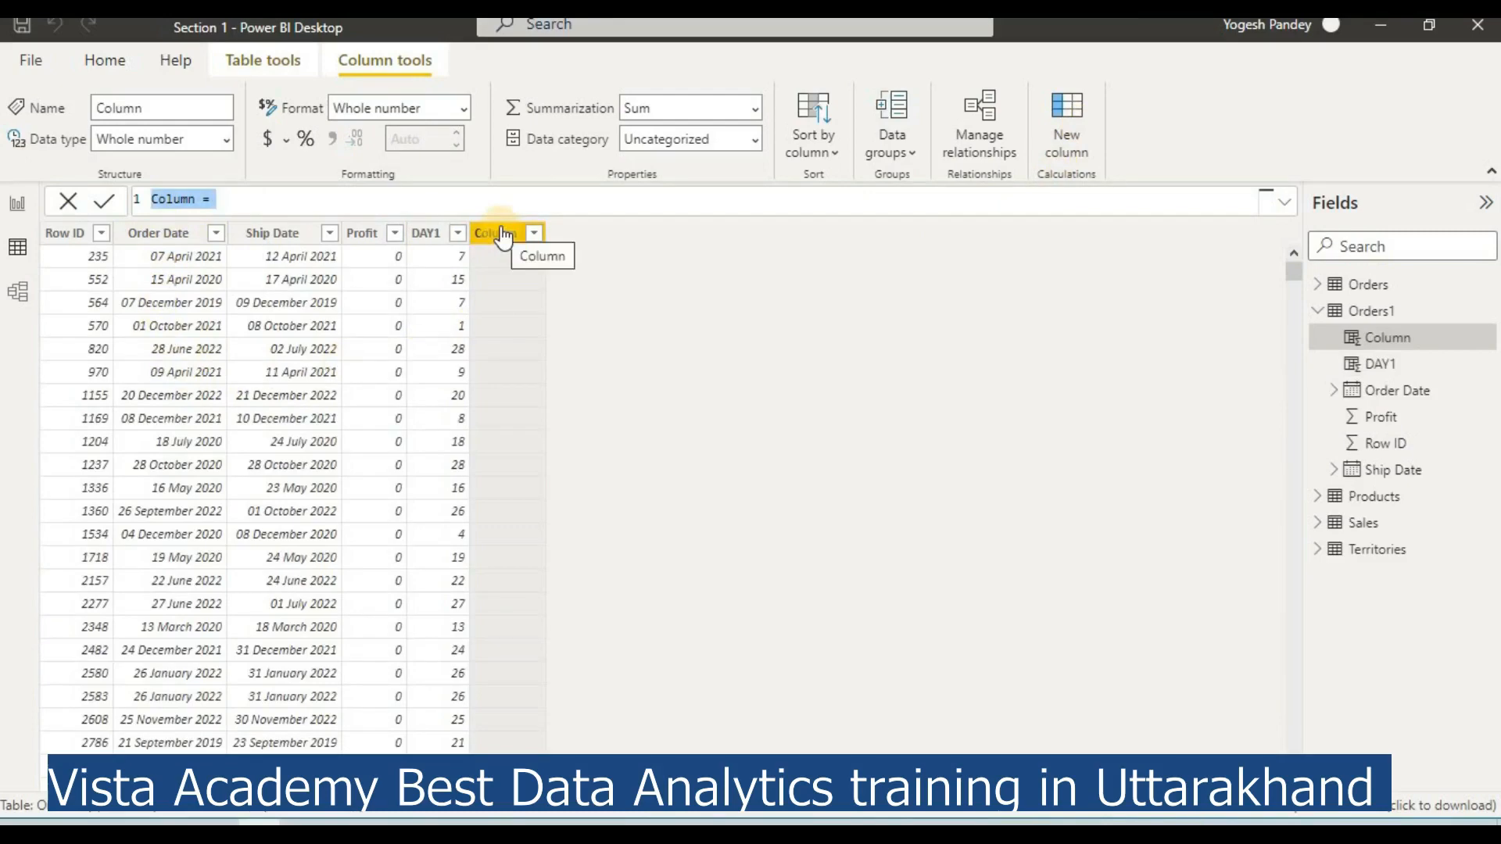
{"action": "key", "text": "BackSpace"}
{"action": "type", "text": "MONTH1"}
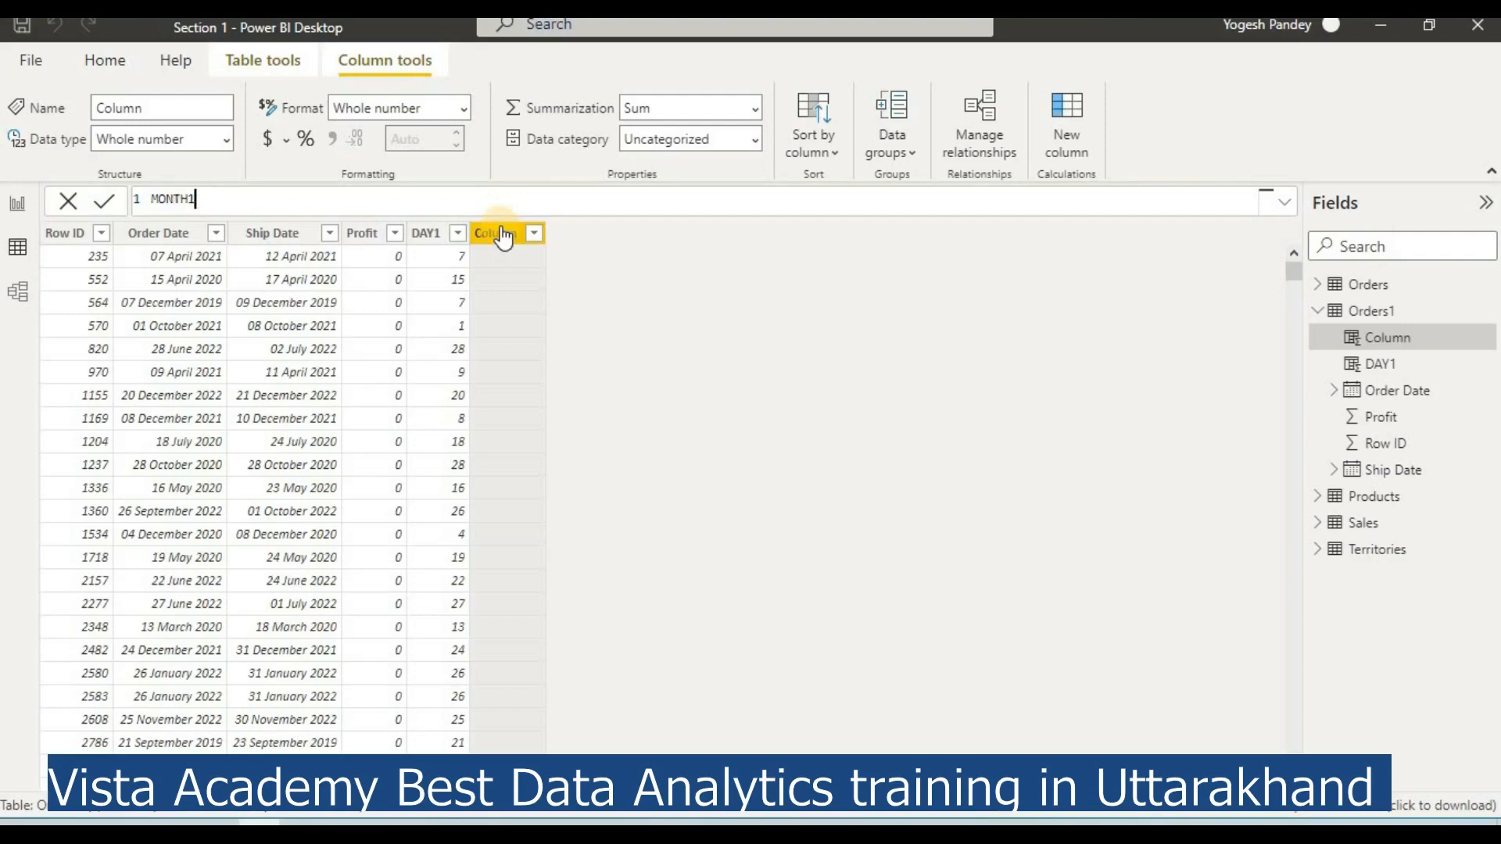
{"action": "type", "text": "=MONTH"}
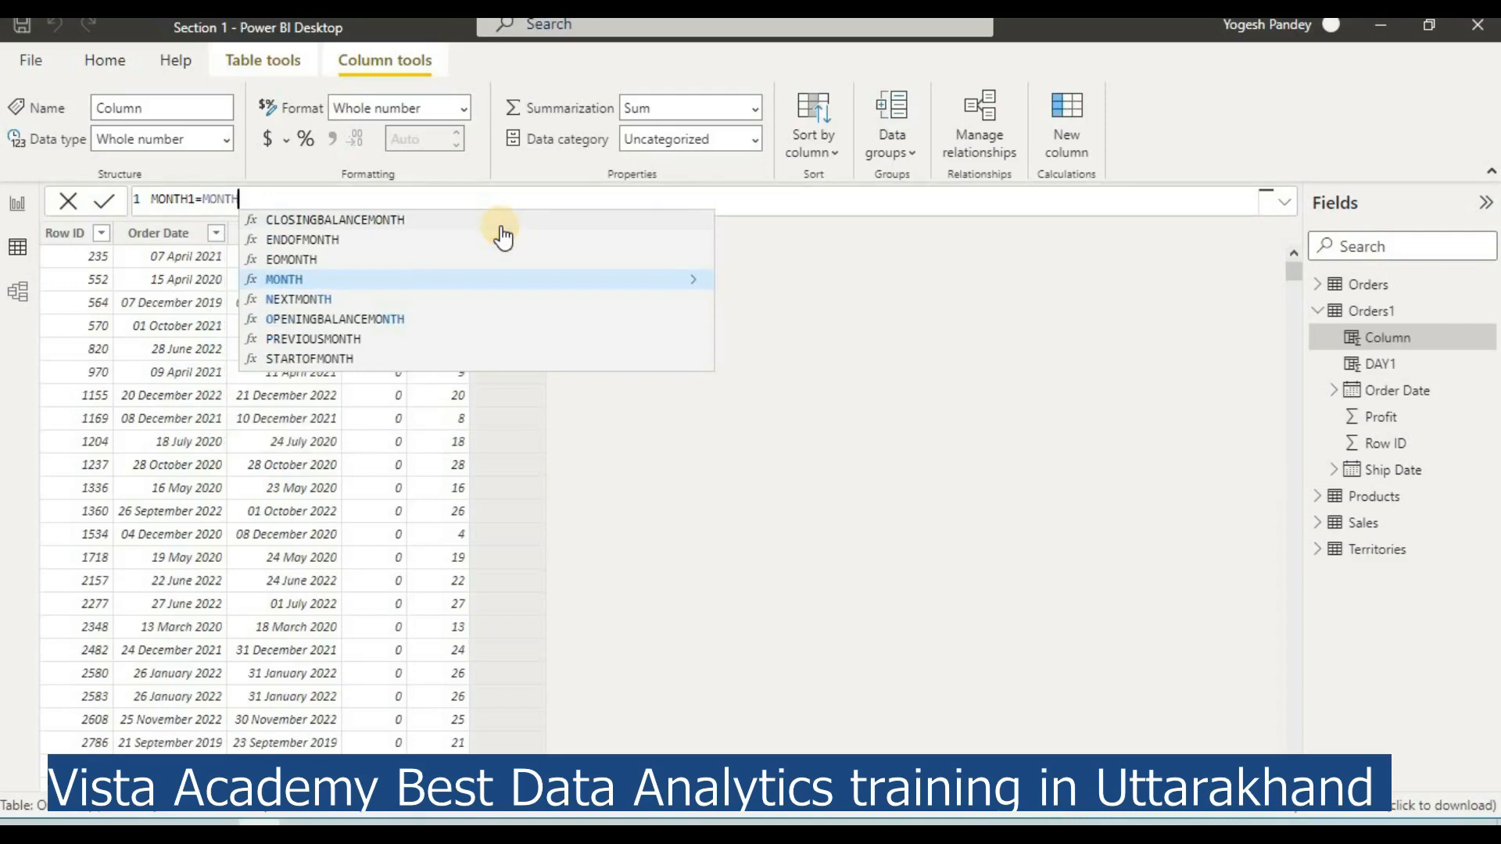
{"action": "type", "text": "("}
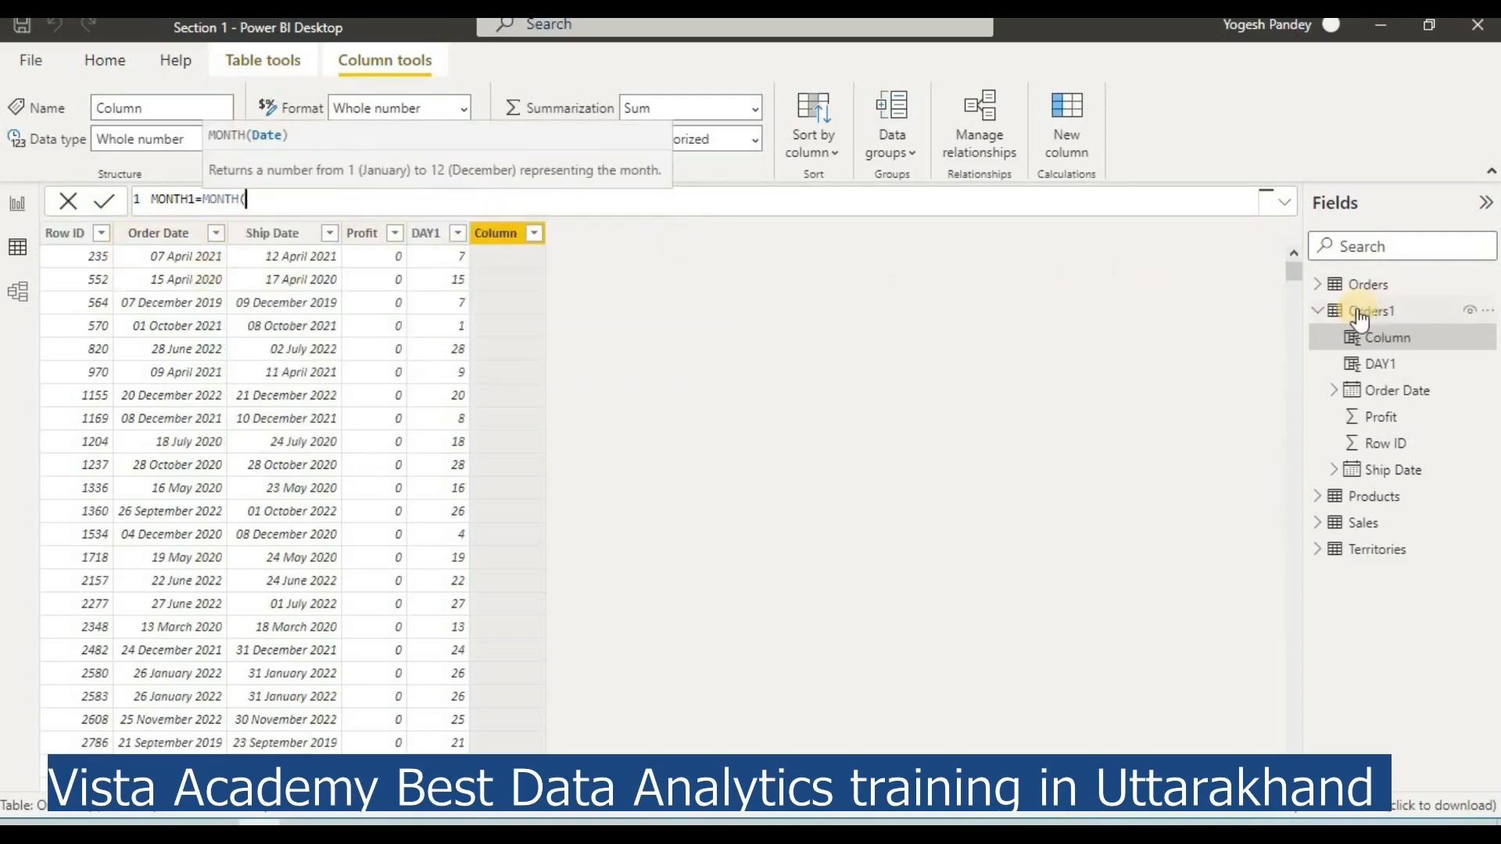
{"action": "type", "text": "O"}
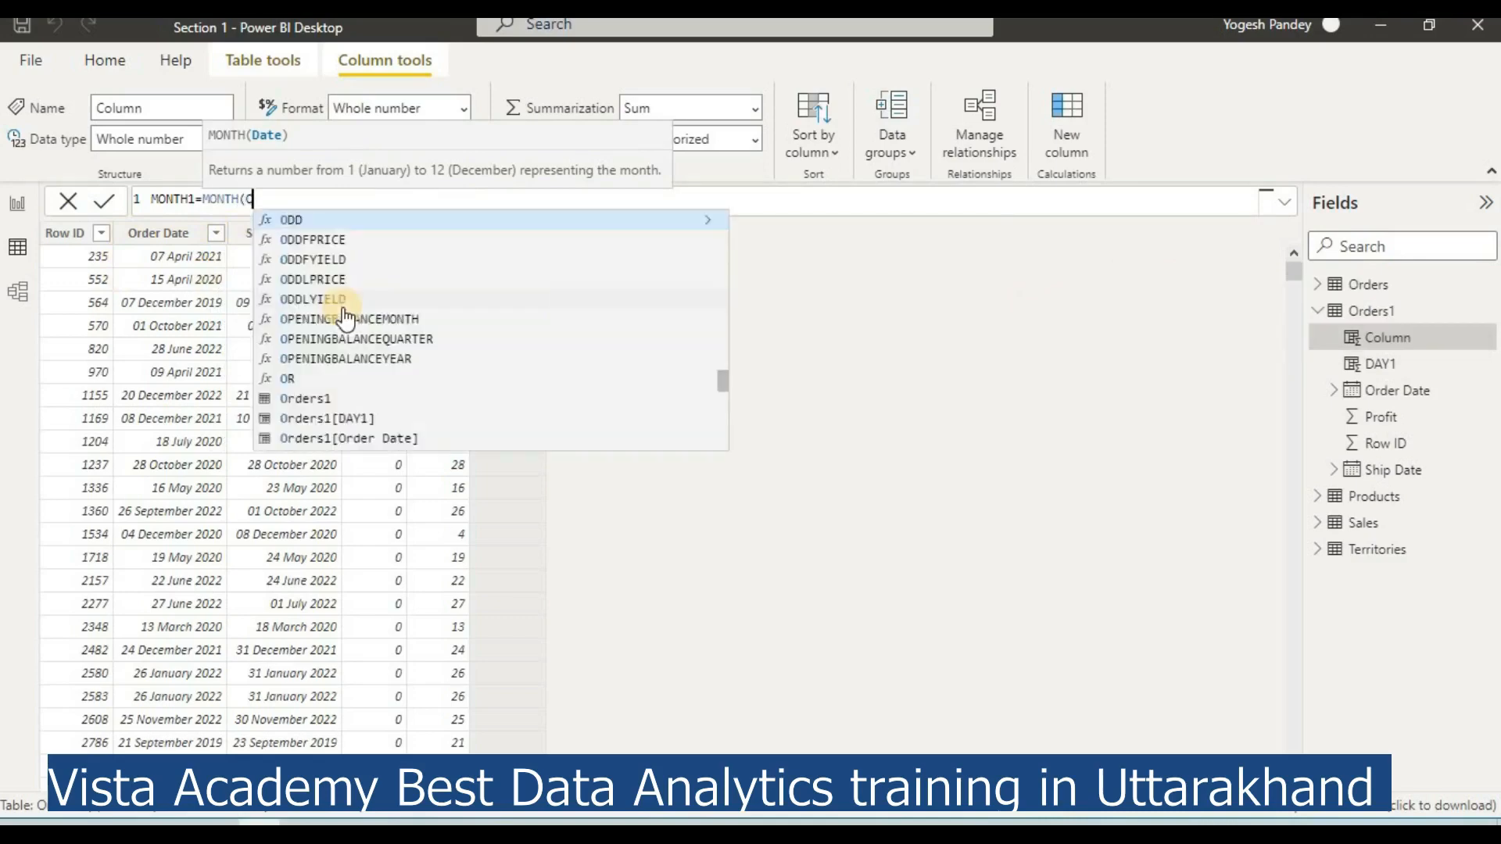
{"action": "type", "text": "RDER"}
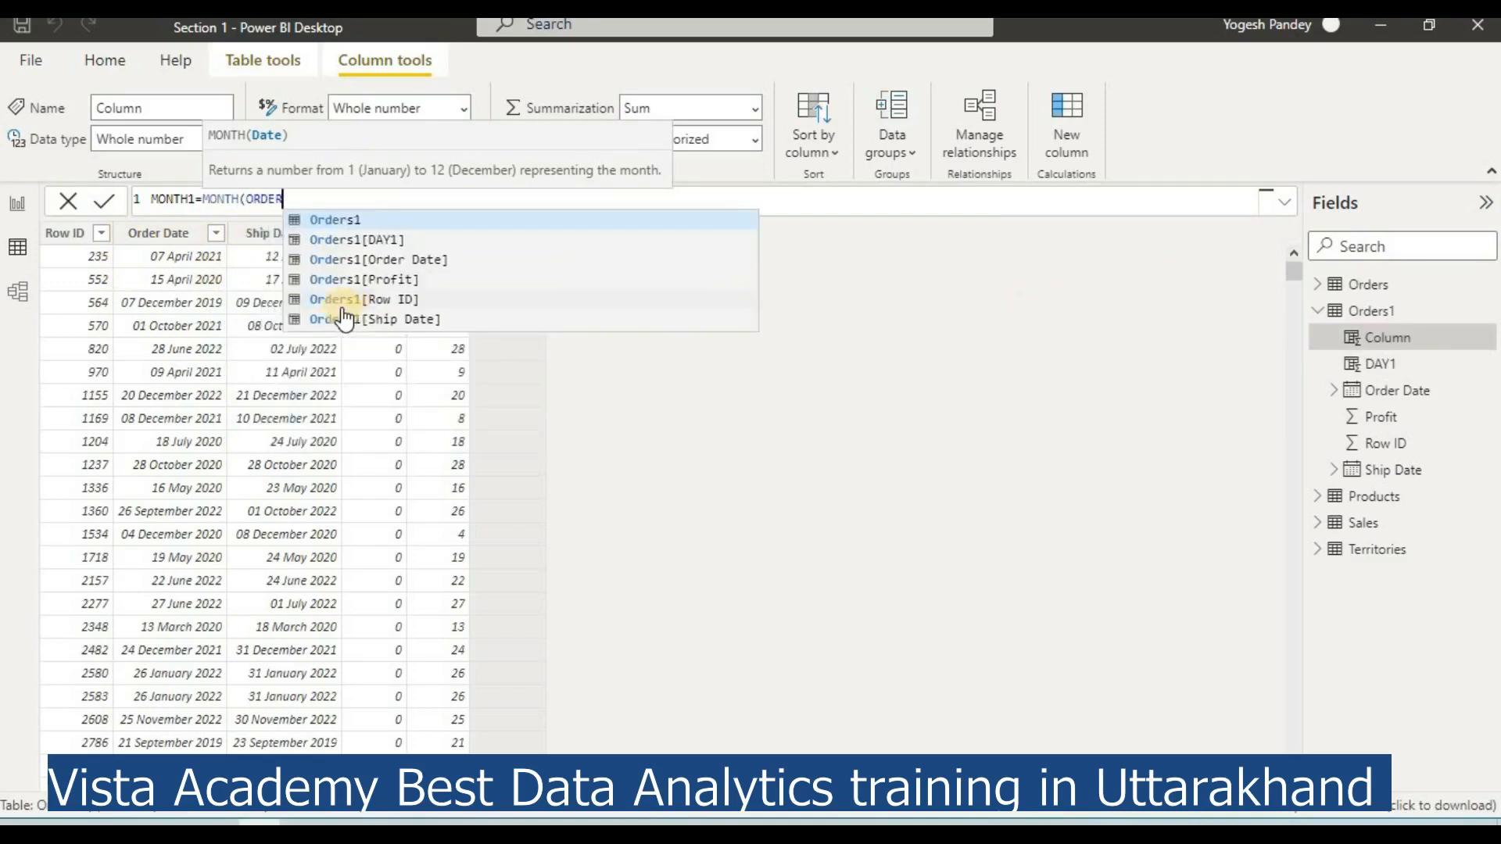
{"action": "left_click", "coordinate": [399, 268]}
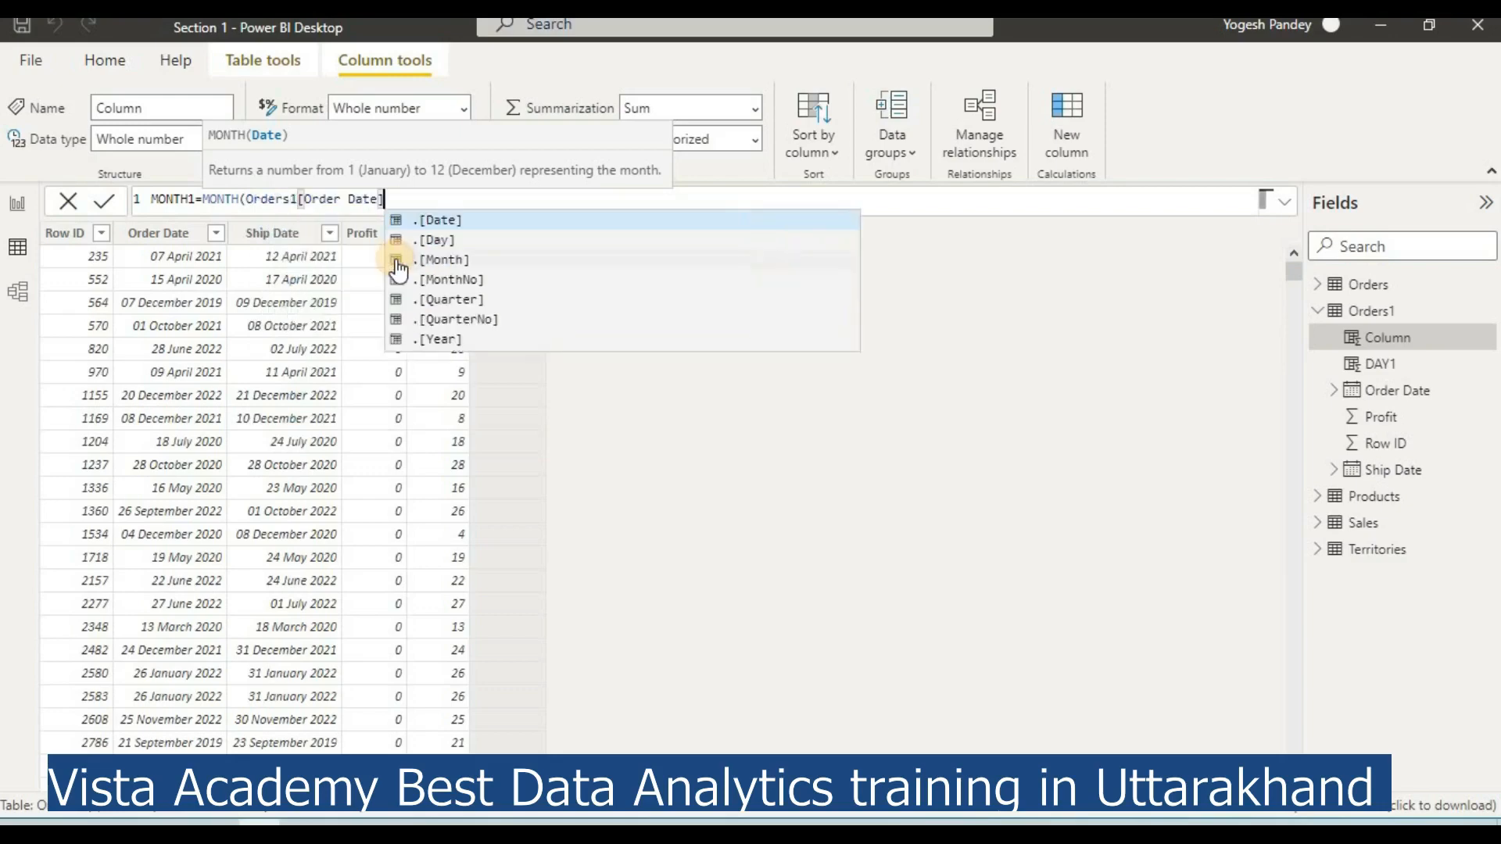
{"action": "left_click", "coordinate": [464, 221]}
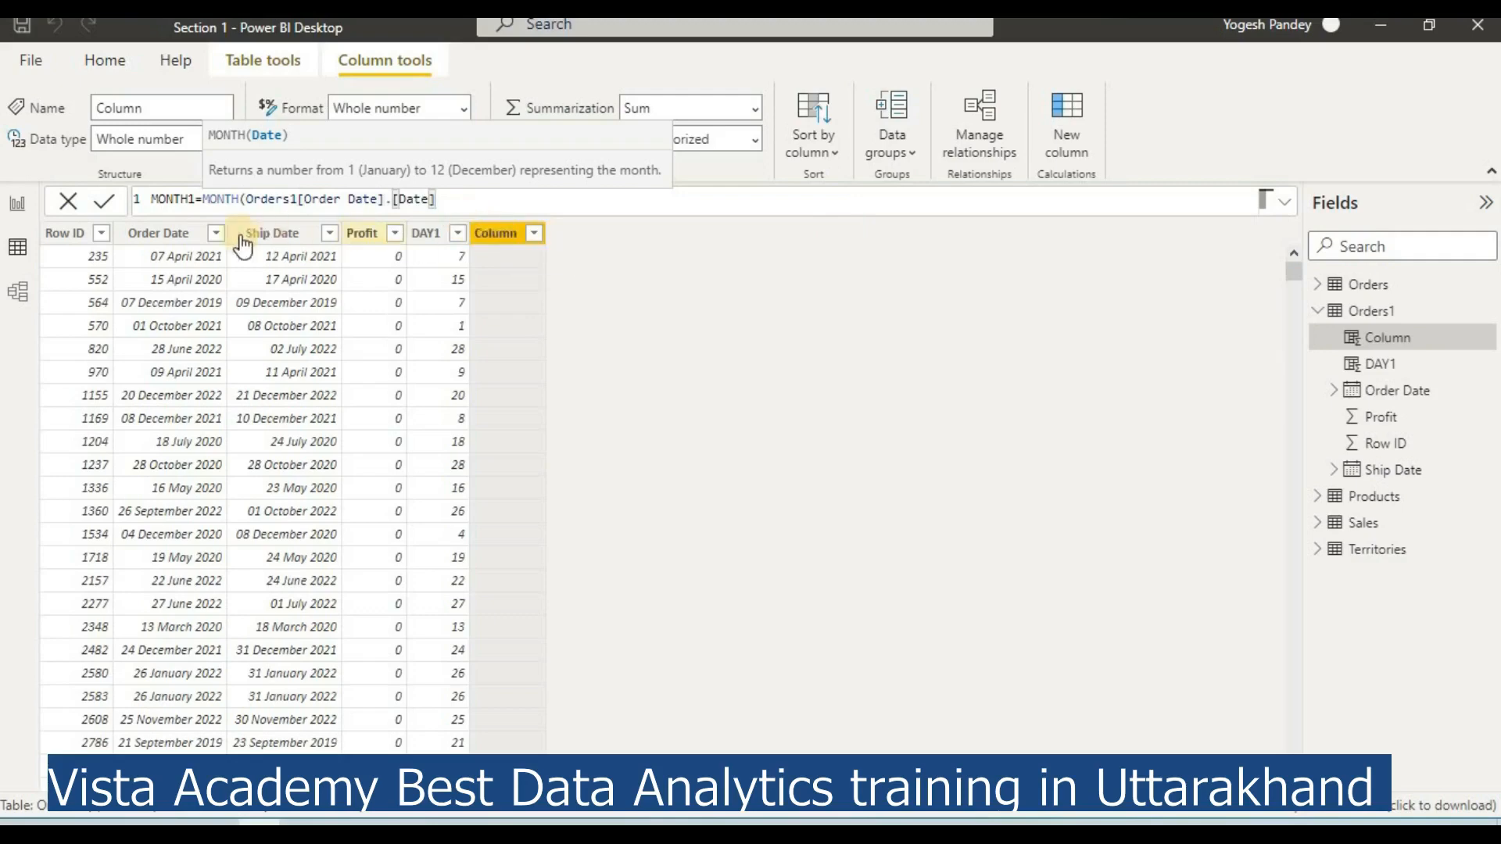
{"action": "left_click", "coordinate": [109, 202]}
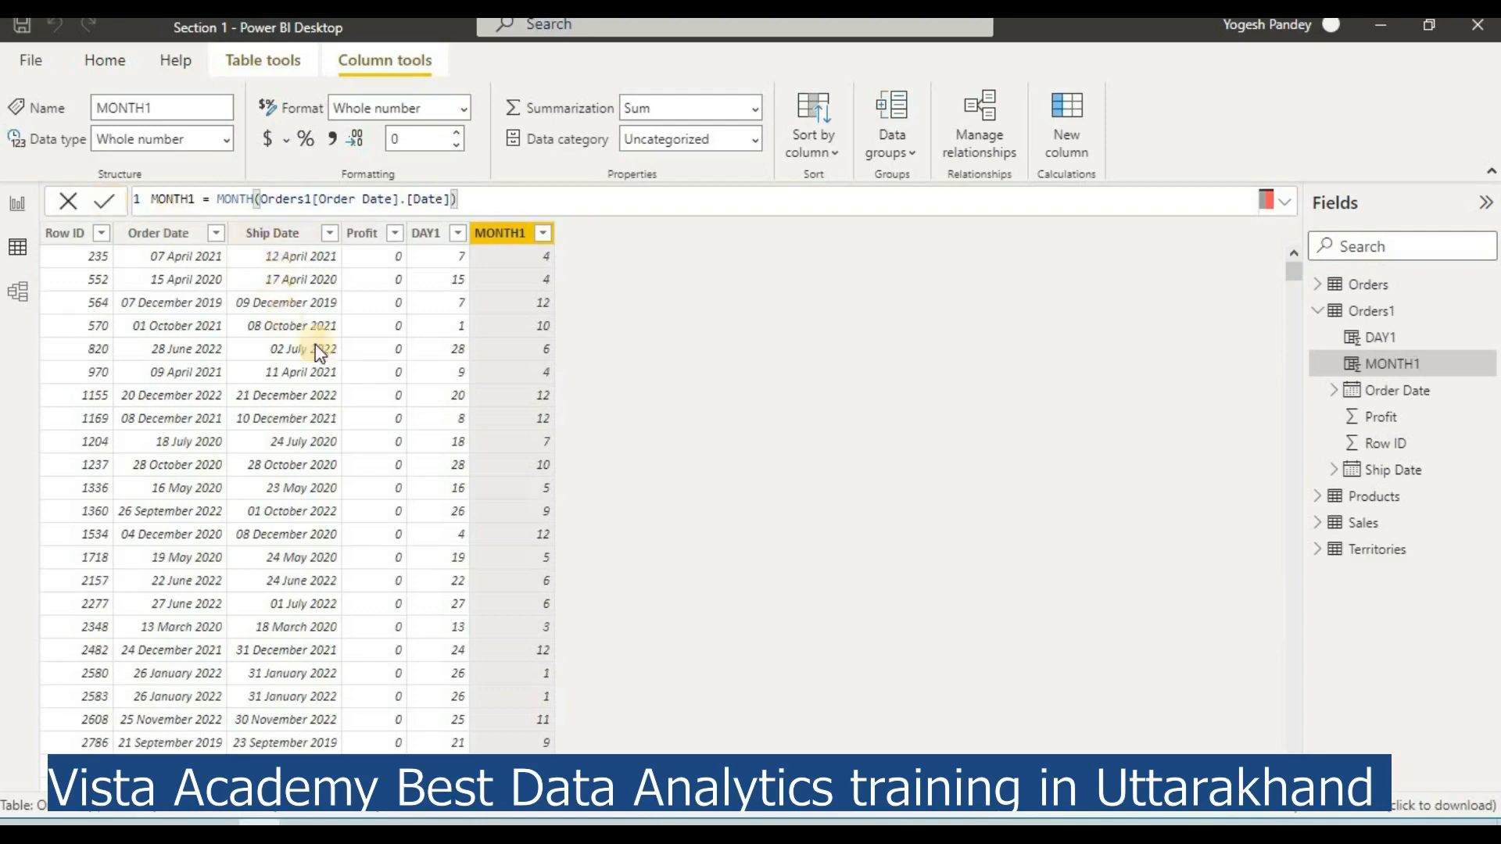
Add a calculated column to Orders1 with the formula QUATER = QUARTER(Orders1[Order Date].[Date])
{"action": "left_click", "coordinate": [1067, 137]}
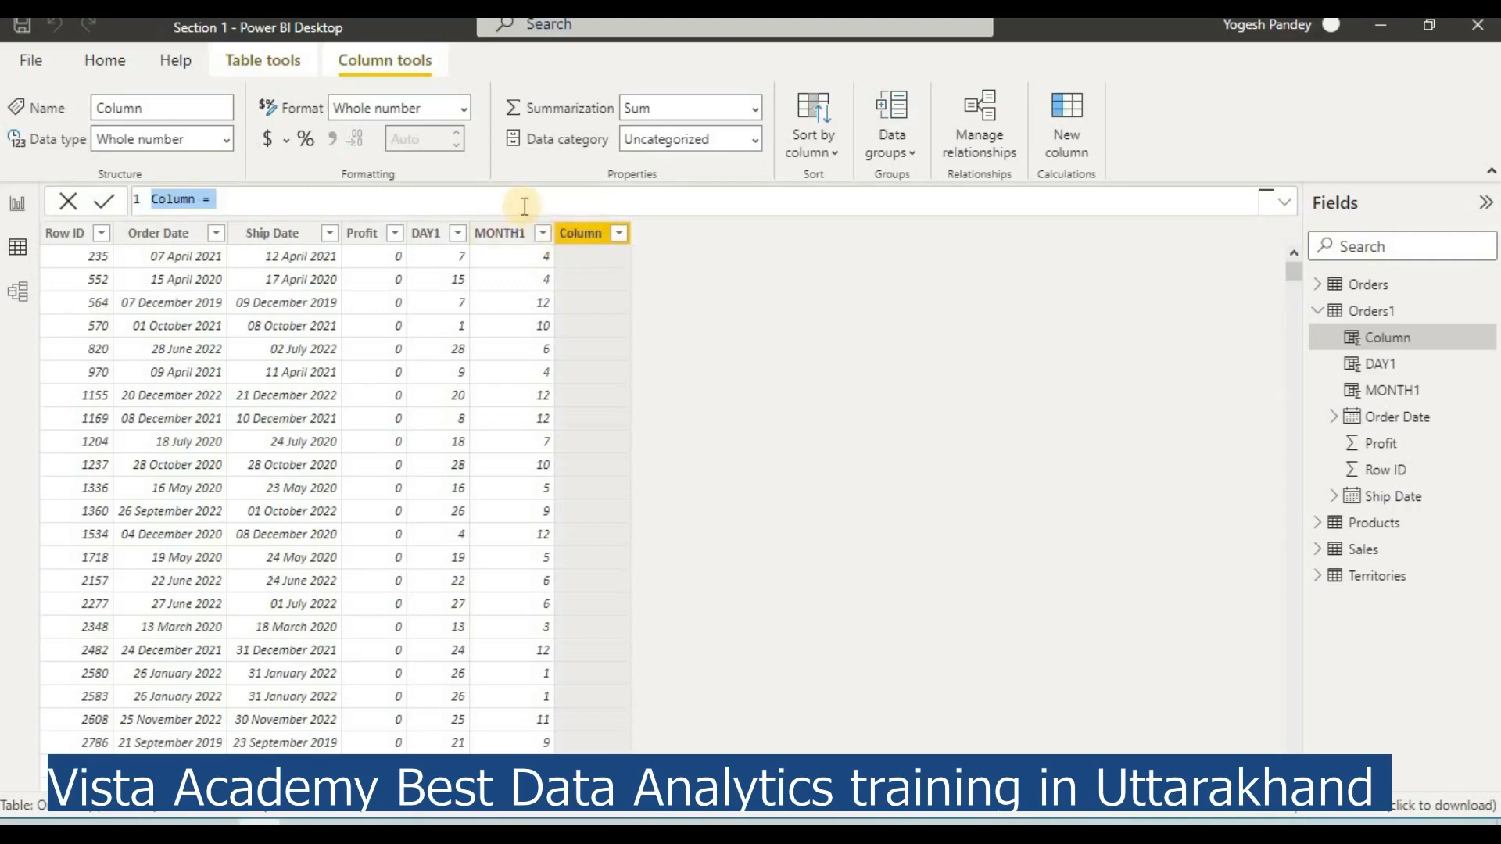
{"action": "key", "text": "BackSpace"}
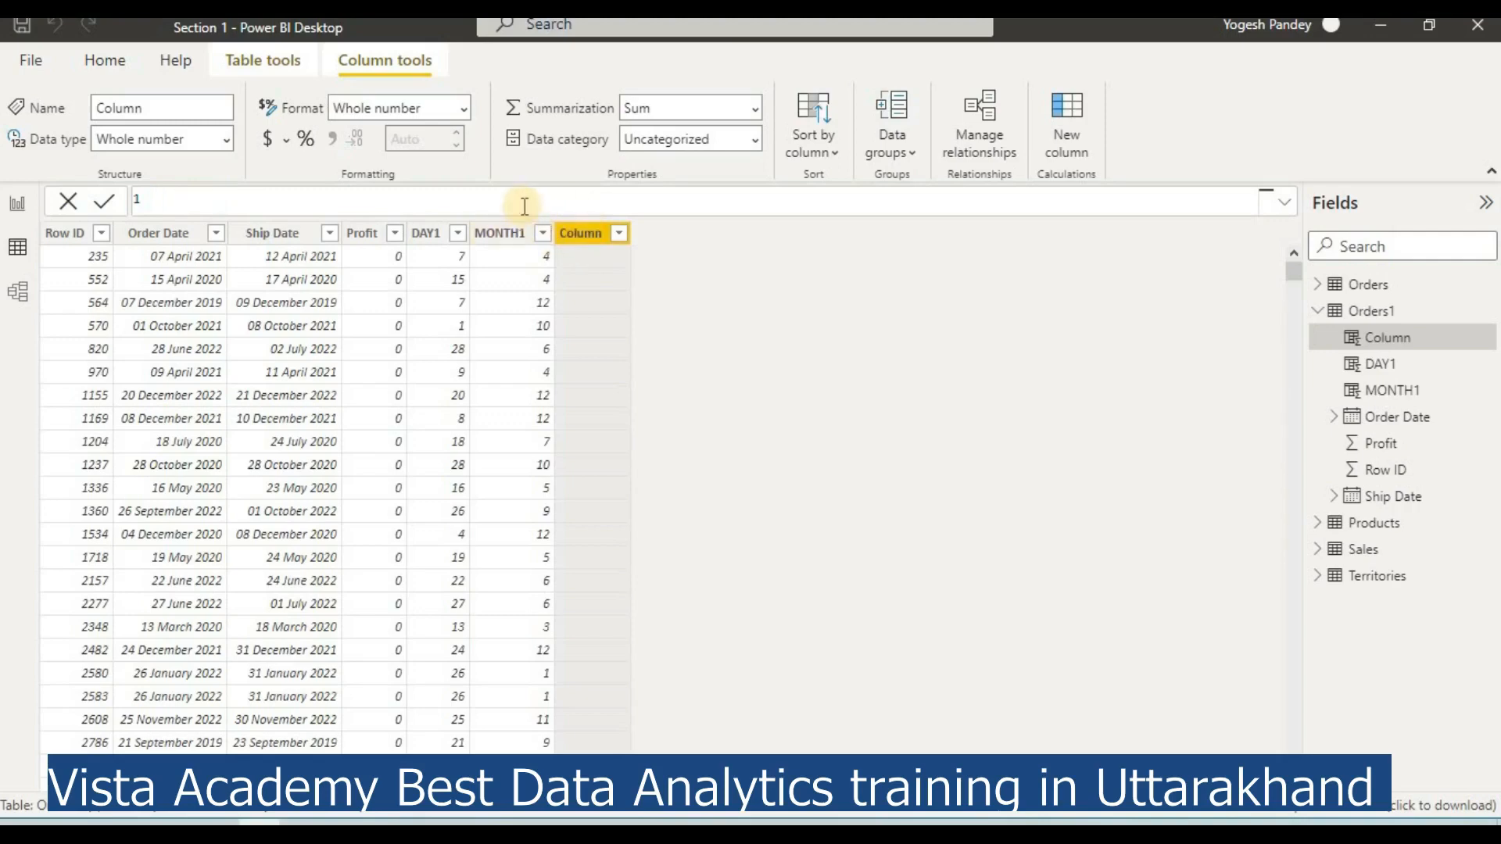
{"action": "type", "text": "QUATER=Q"}
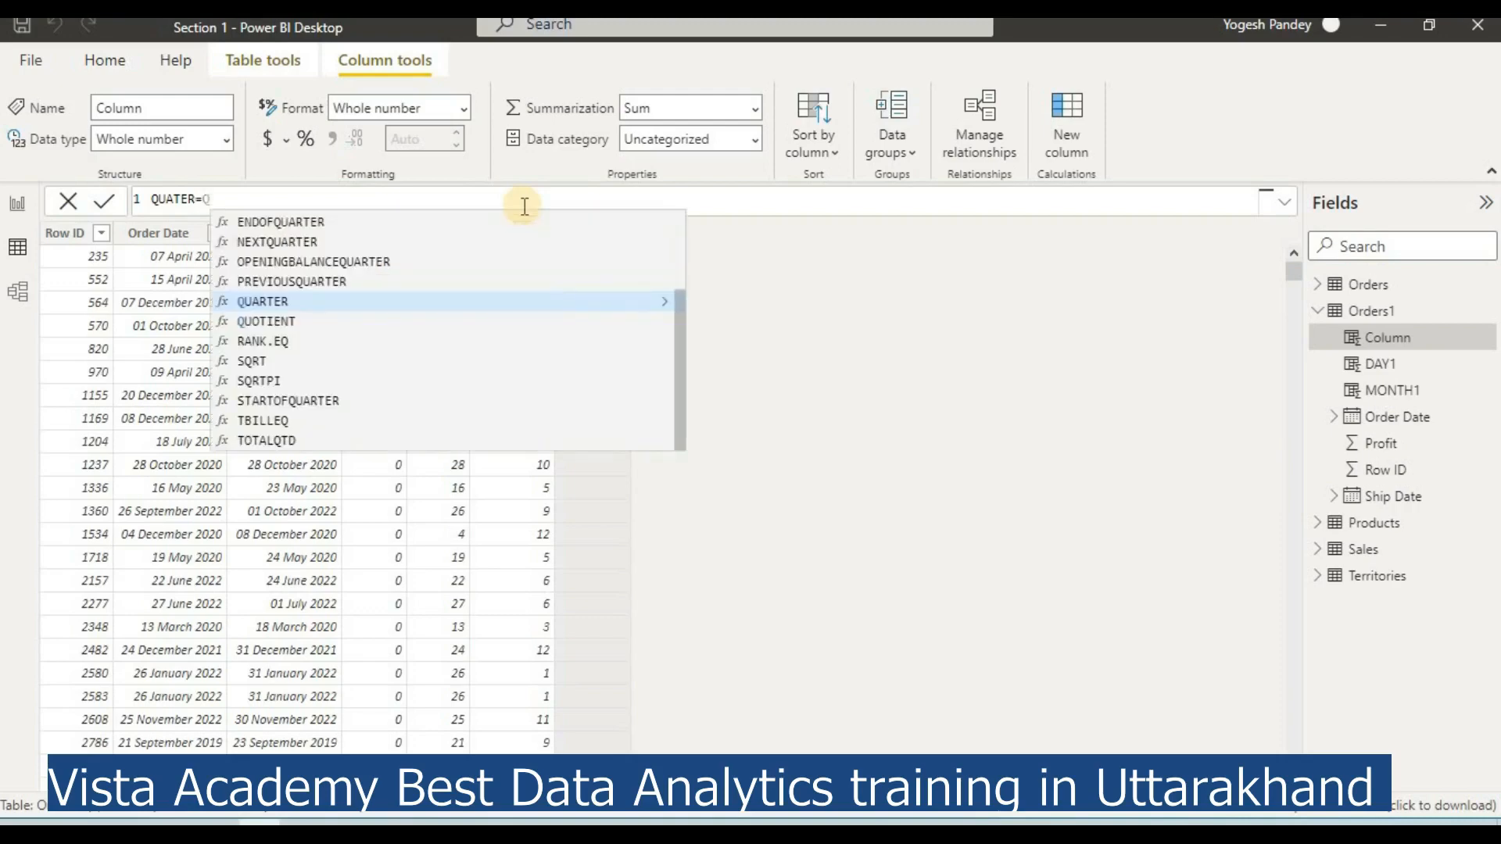
{"action": "left_click", "coordinate": [378, 303]}
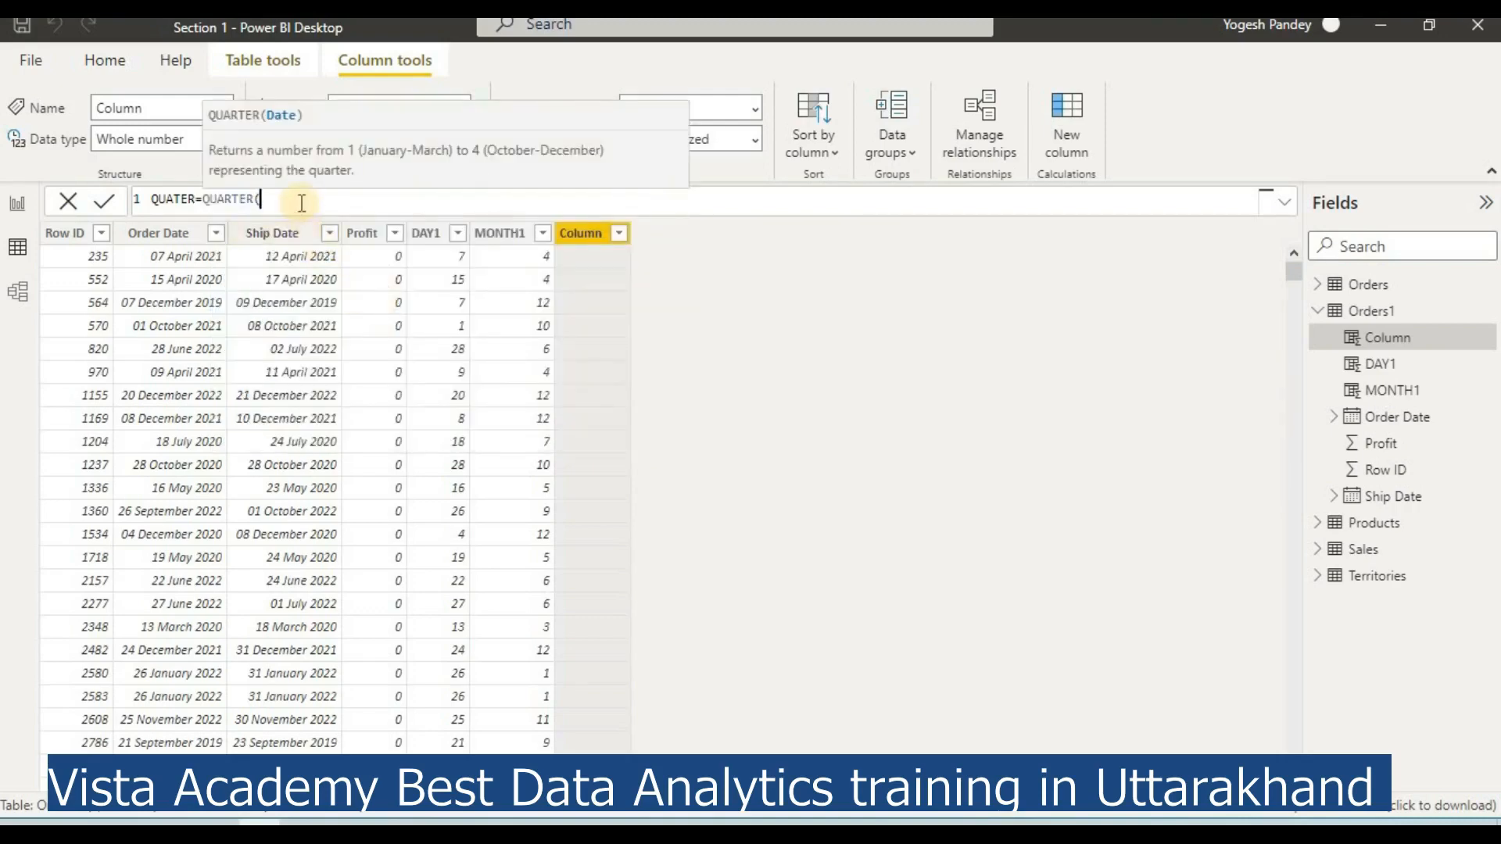
{"action": "type", "text": "ORDER"}
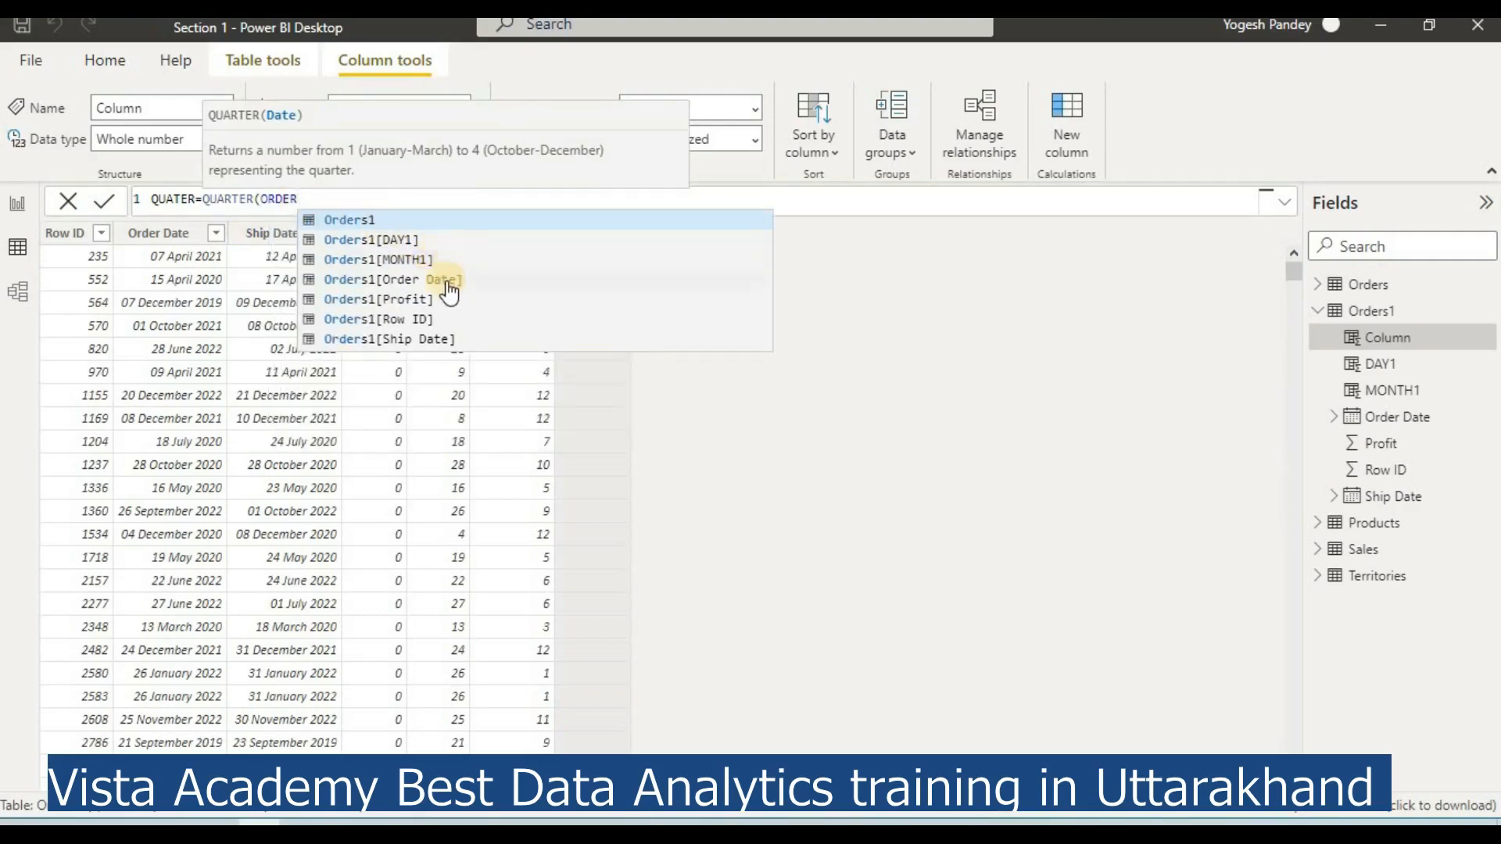
{"action": "left_click", "coordinate": [450, 280]}
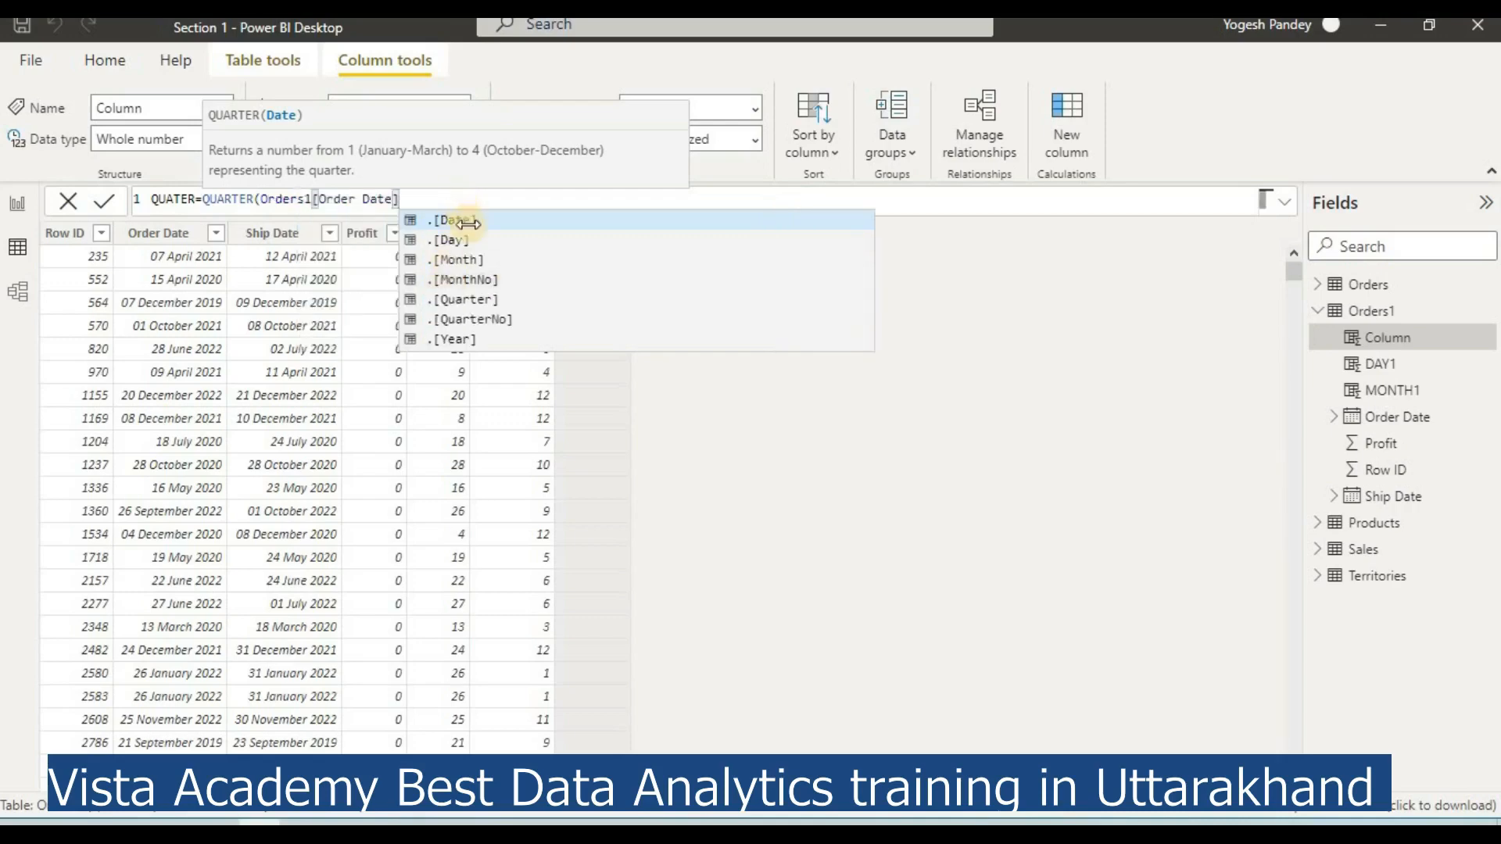
{"action": "left_click", "coordinate": [469, 222]}
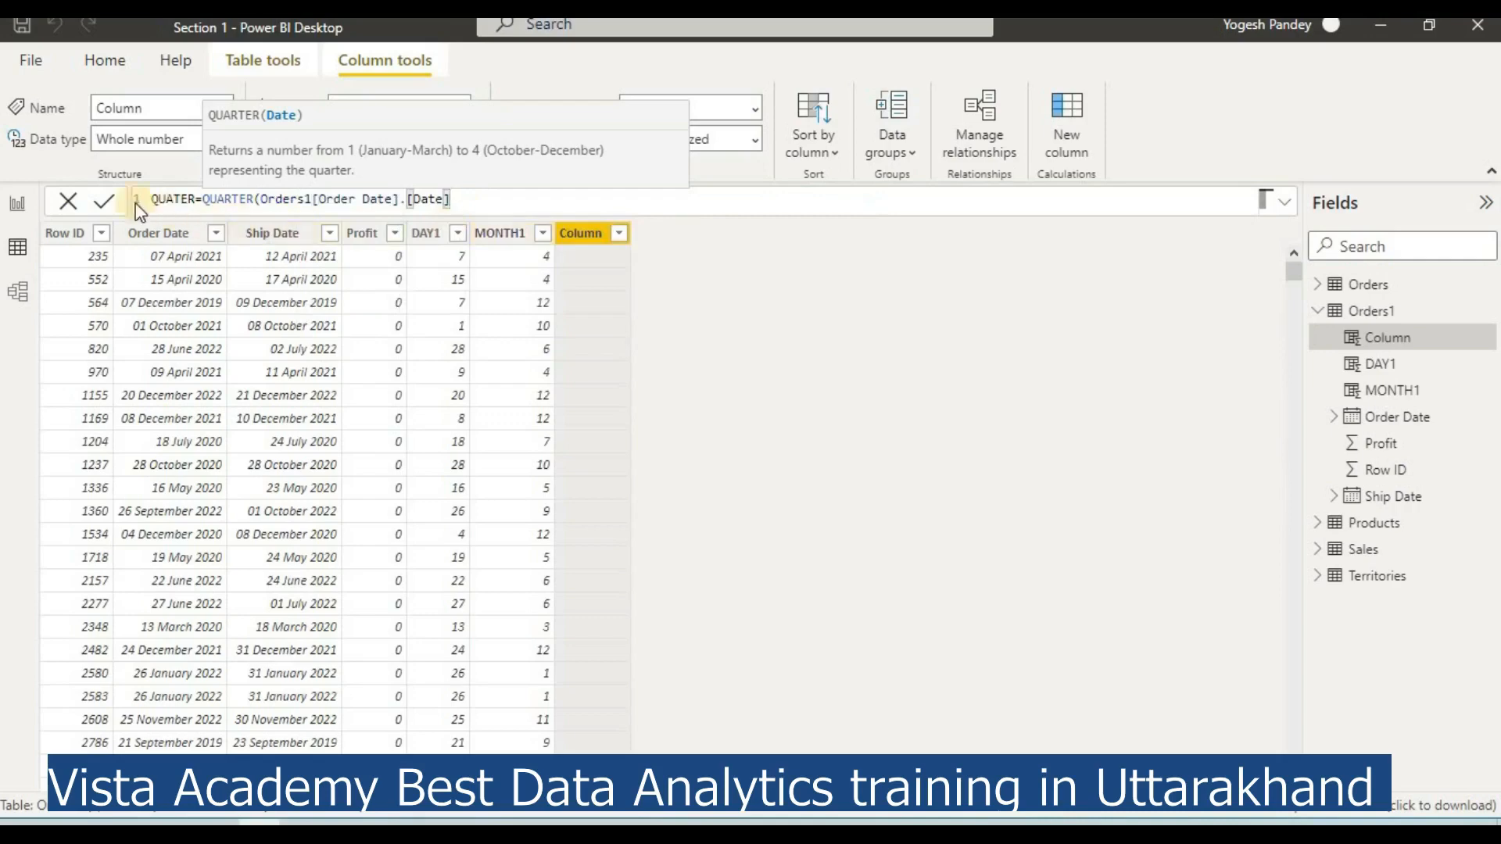
{"action": "left_click", "coordinate": [110, 202]}
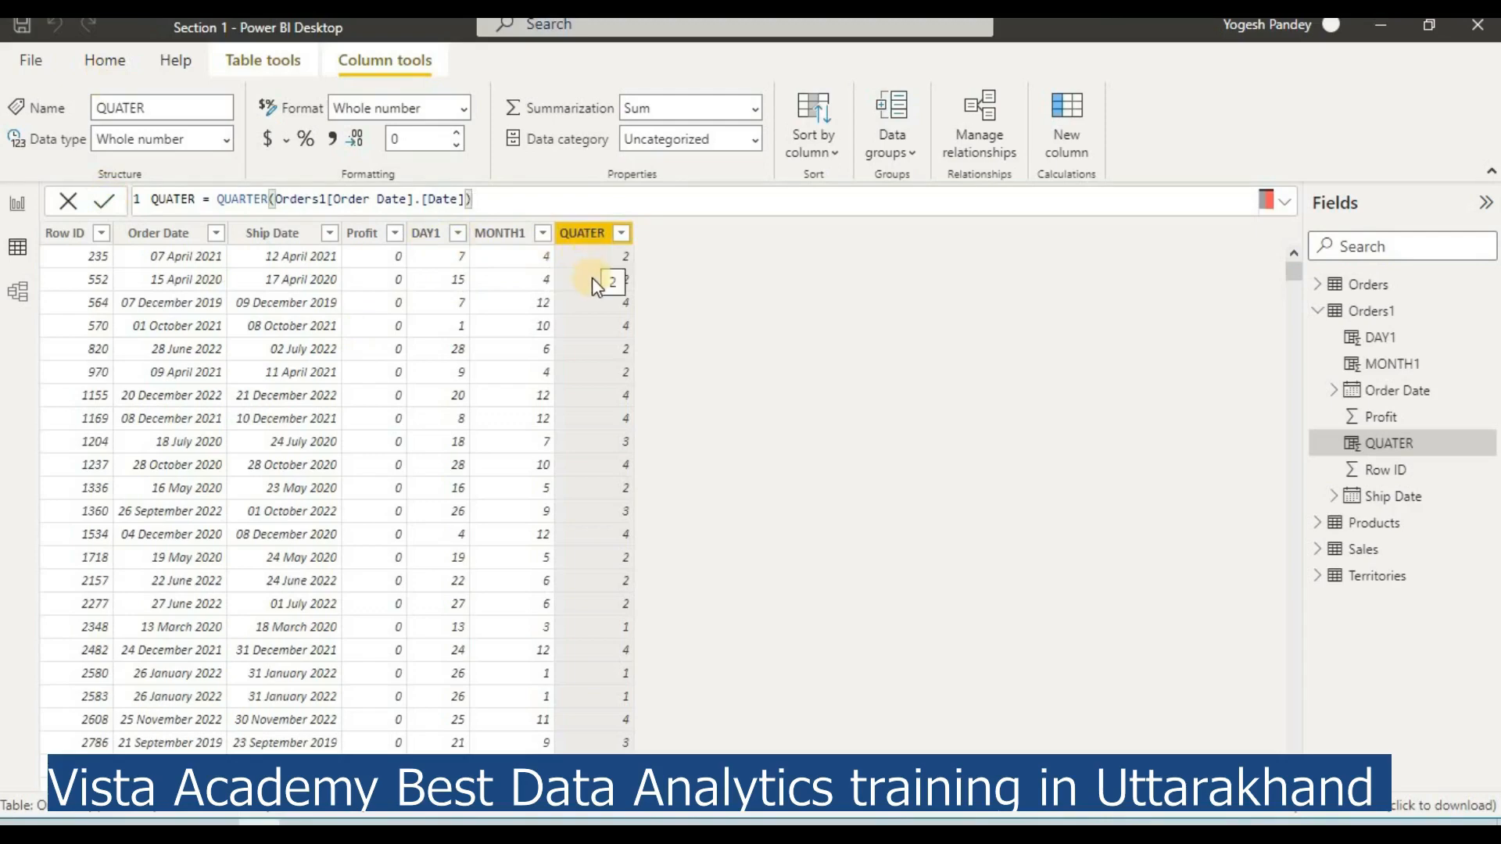
Correct the QUATER column's name to QUARTER in its formula
{"action": "left_click", "coordinate": [178, 198]}
{"action": "type", "text": "R"}
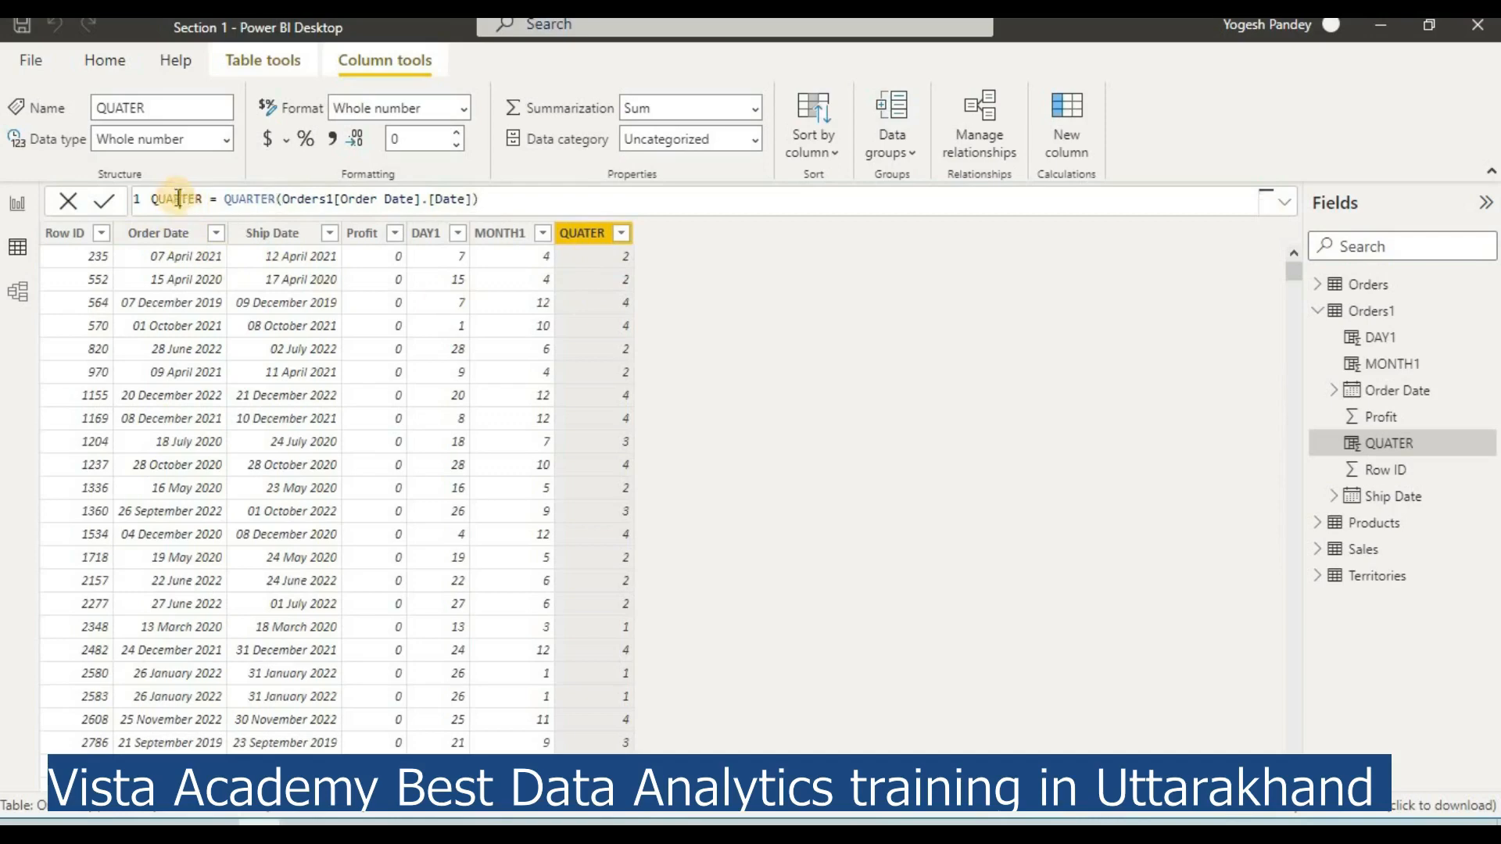
{"action": "left_click", "coordinate": [109, 205]}
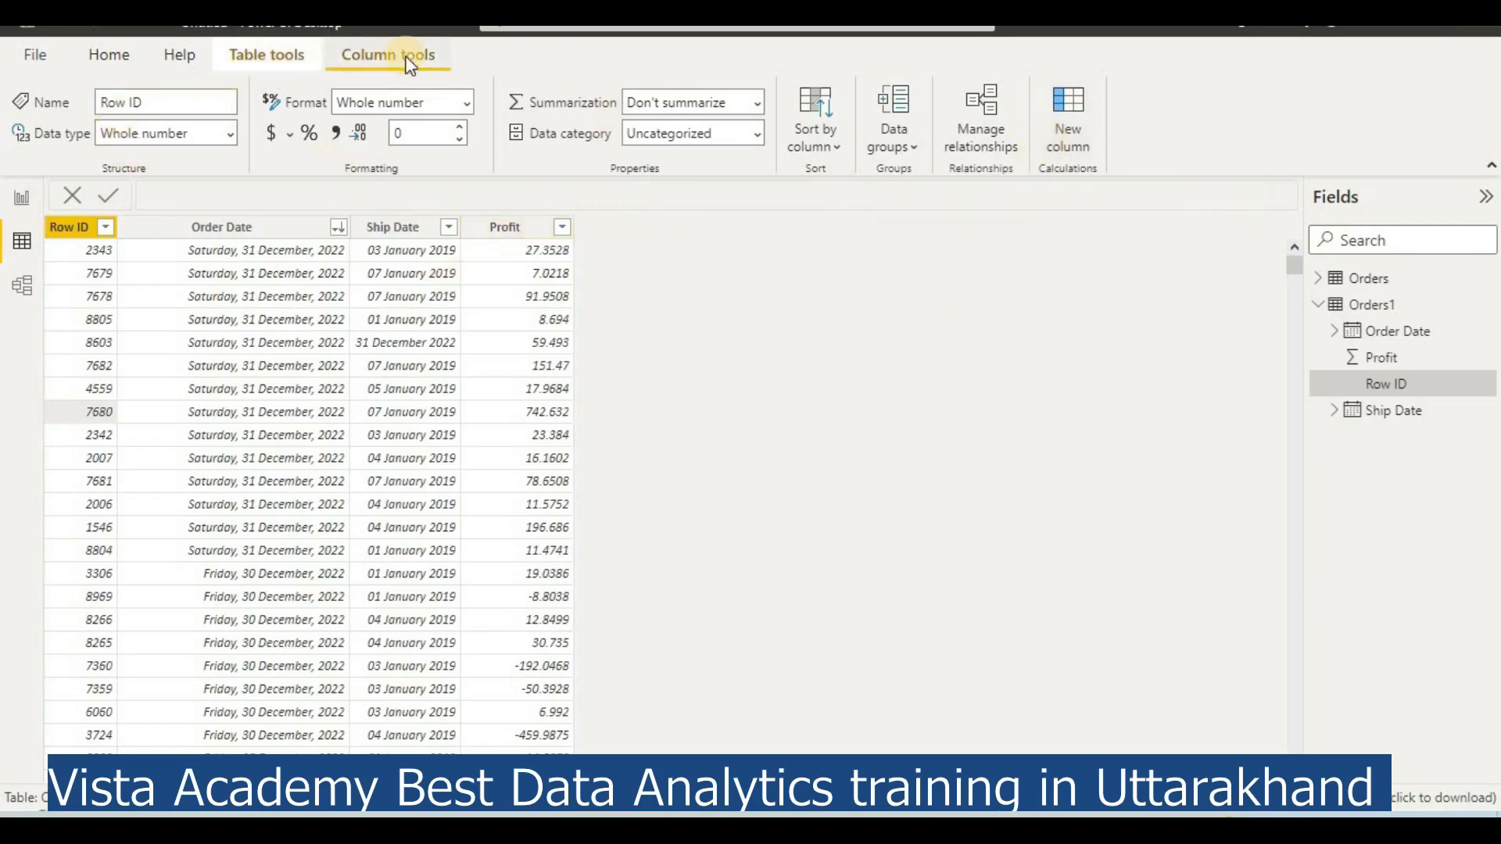
Add a calculated column to Orders1 with the formula QUATER 2 = Orders1[Order Date].[Quarter]
{"action": "left_click", "coordinate": [26, 234]}
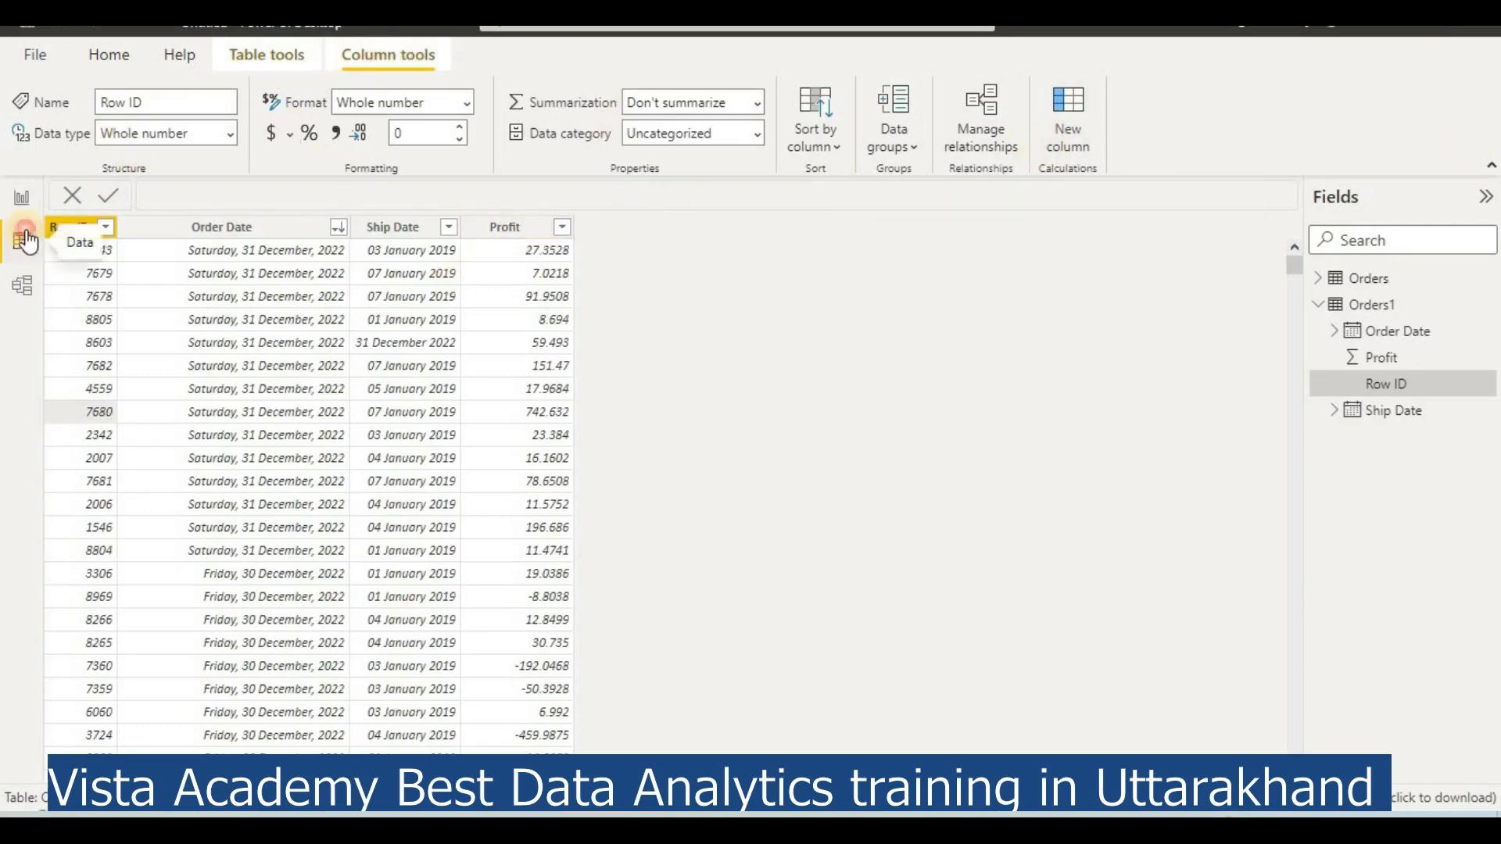
{"action": "left_click", "coordinate": [1364, 305]}
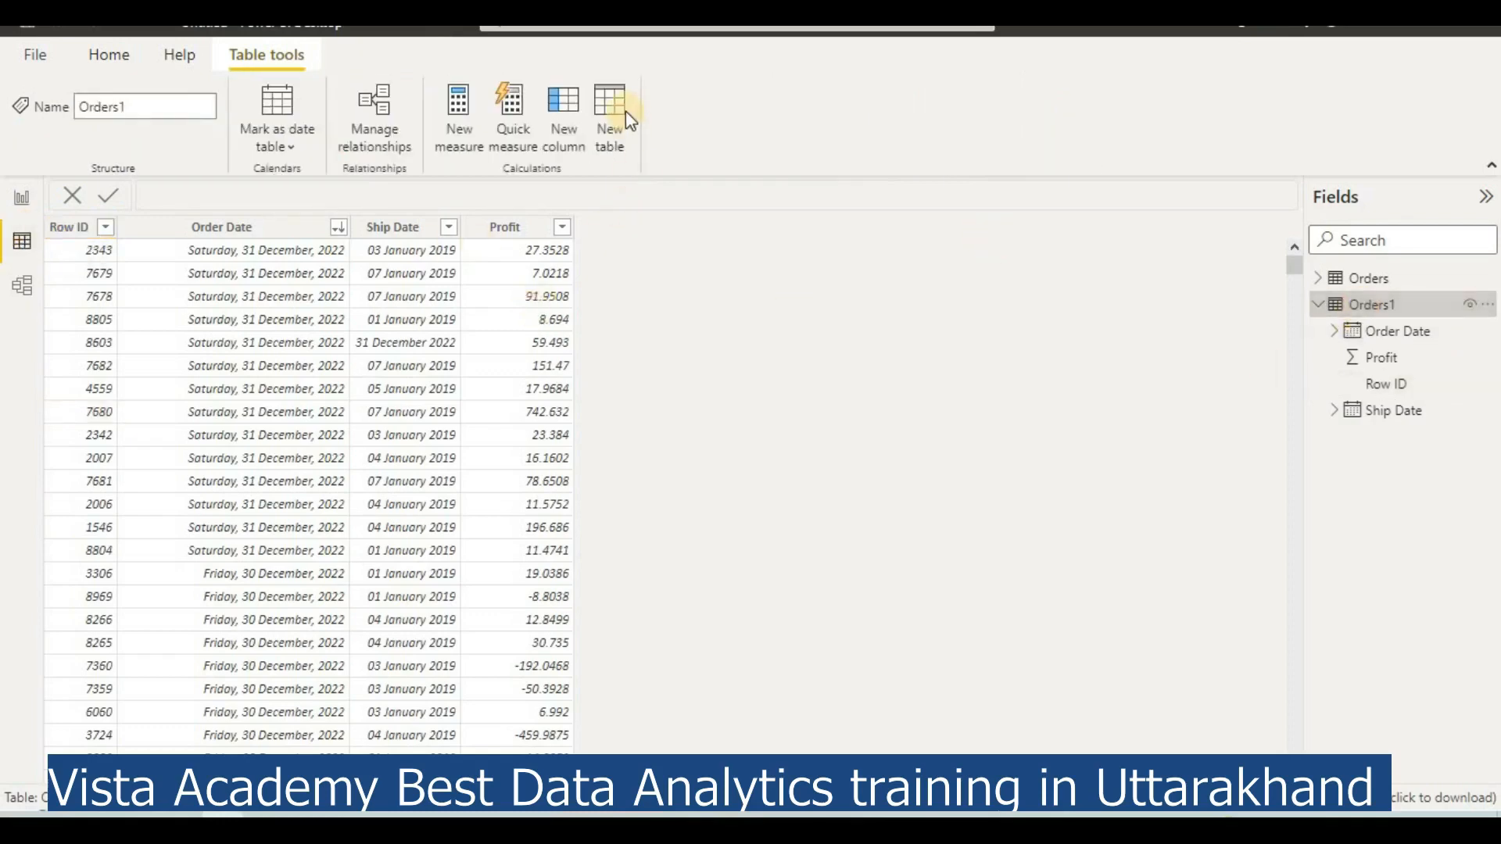
{"action": "left_click", "coordinate": [211, 227]}
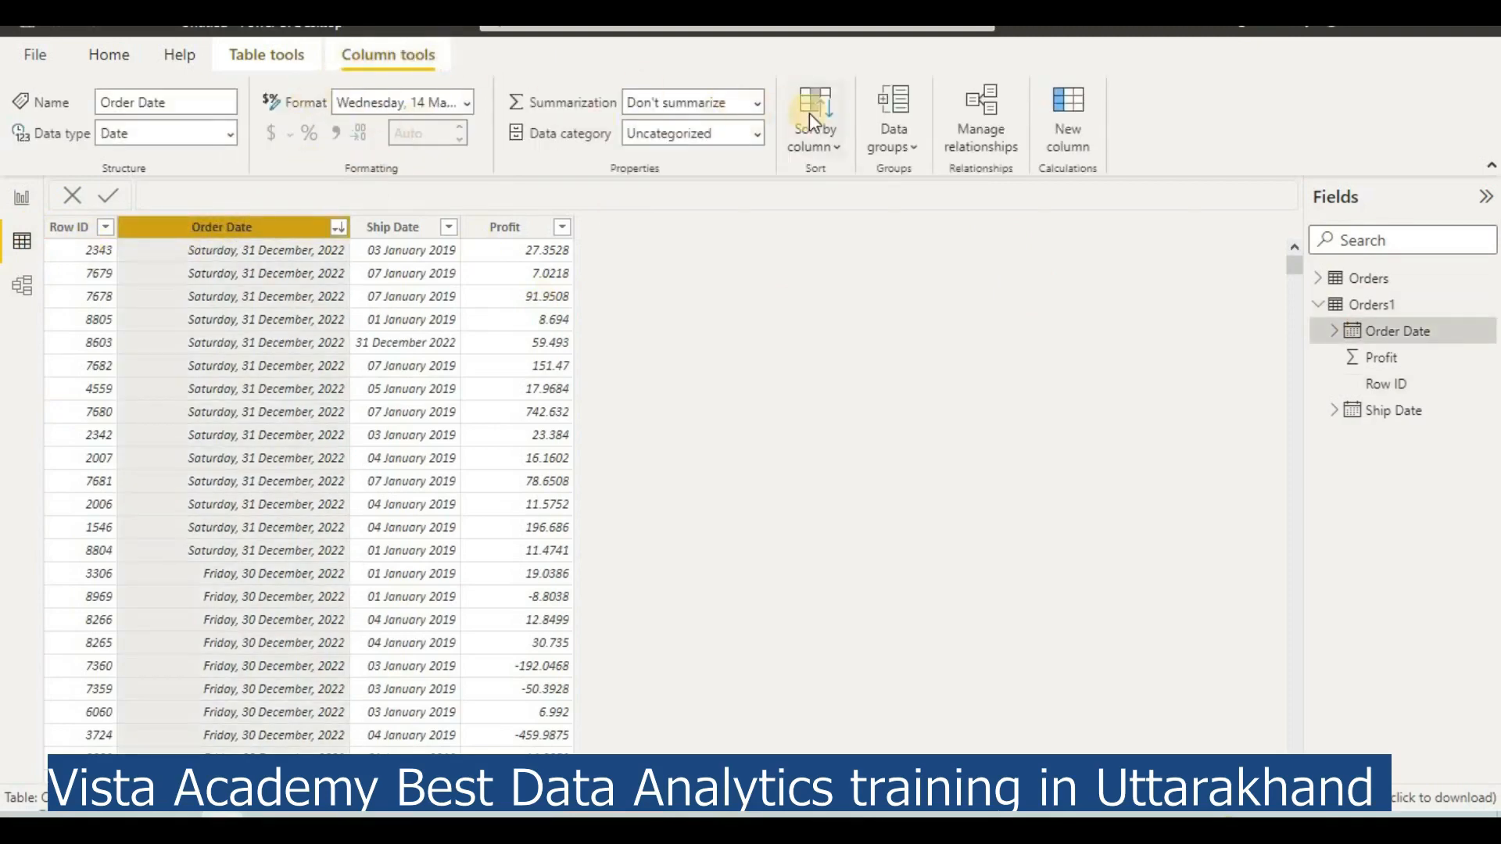
{"action": "left_click", "coordinate": [1071, 125]}
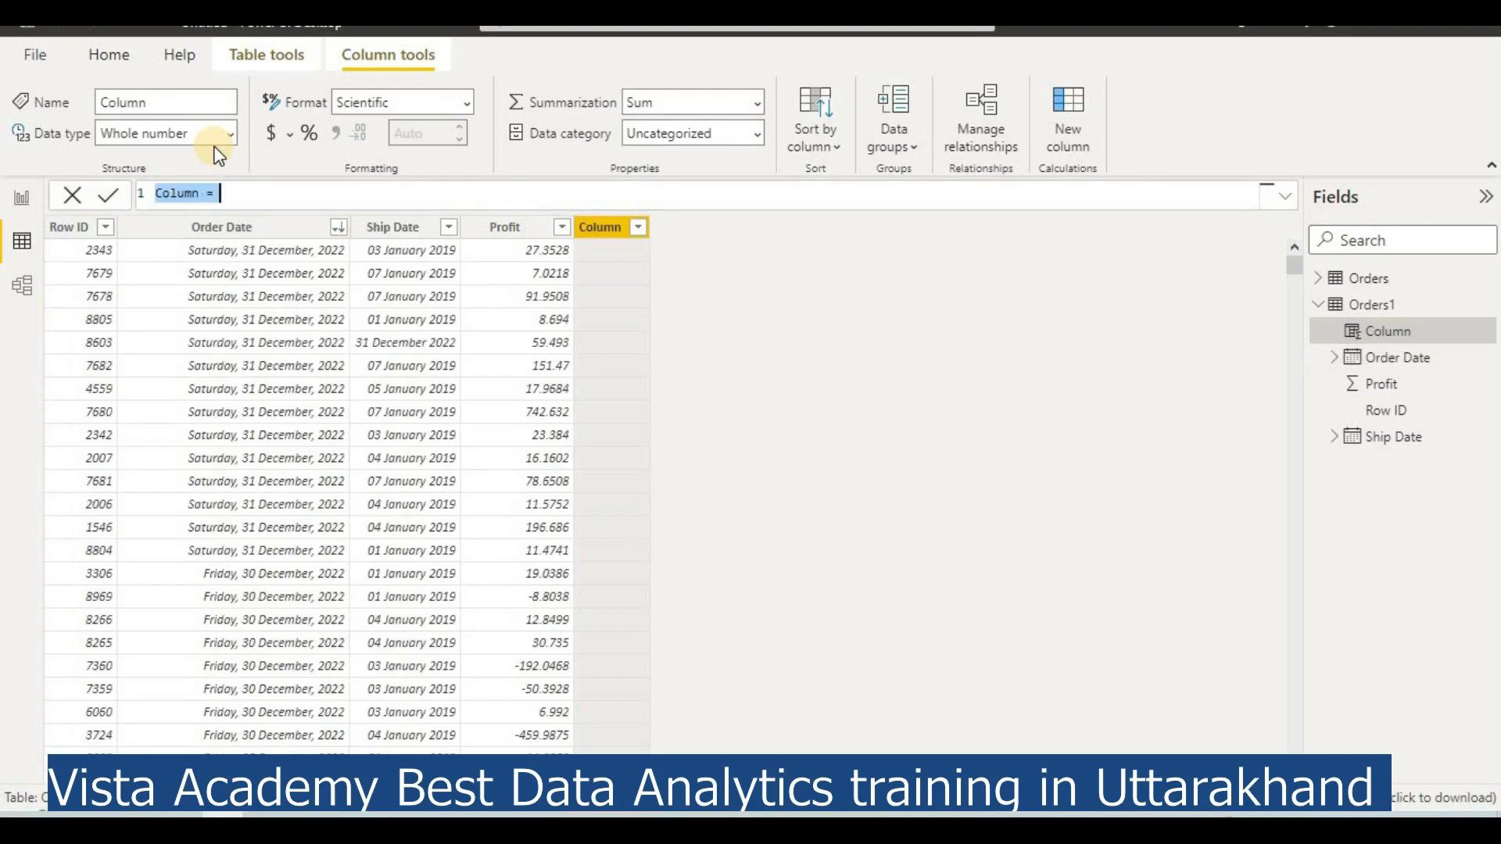
{"action": "key", "text": "BackSpace"}
{"action": "type", "text": "C"}
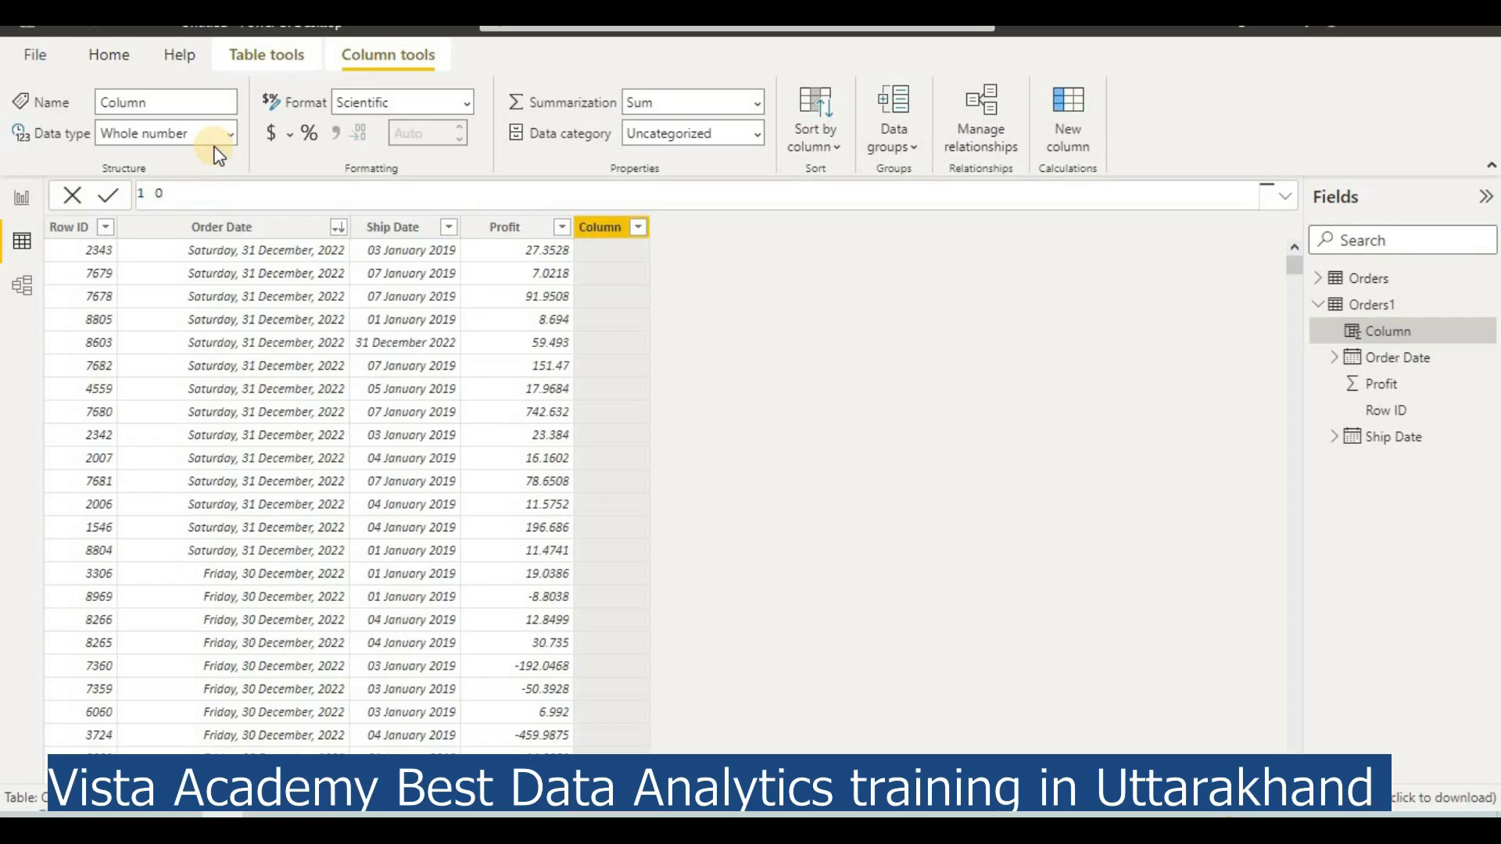
{"action": "type", "text": "UATER 2=ORDER"}
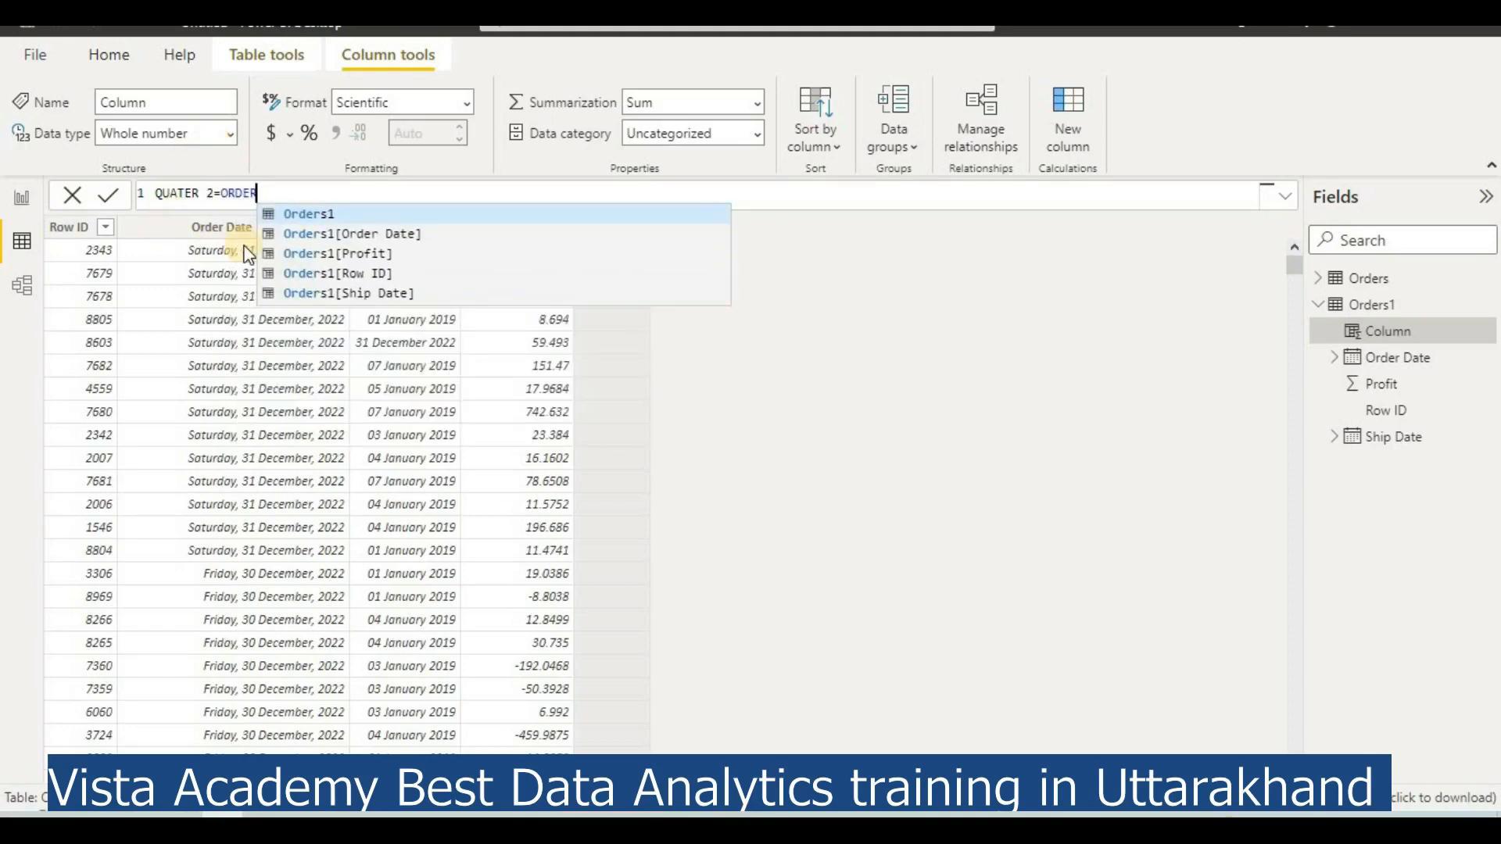
{"action": "double_click", "coordinate": [294, 234]}
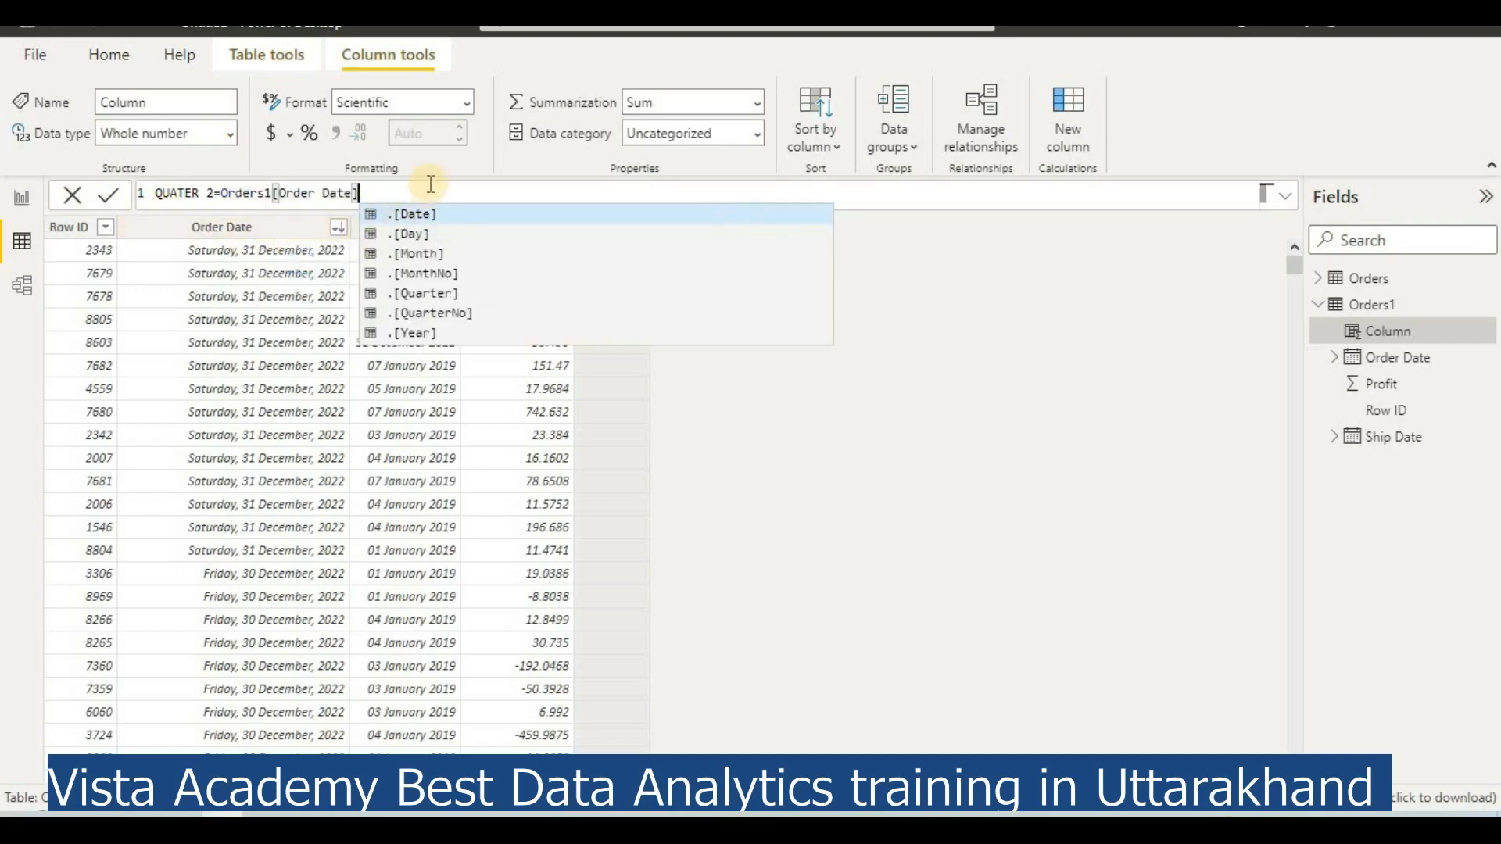
{"action": "left_click", "coordinate": [406, 297]}
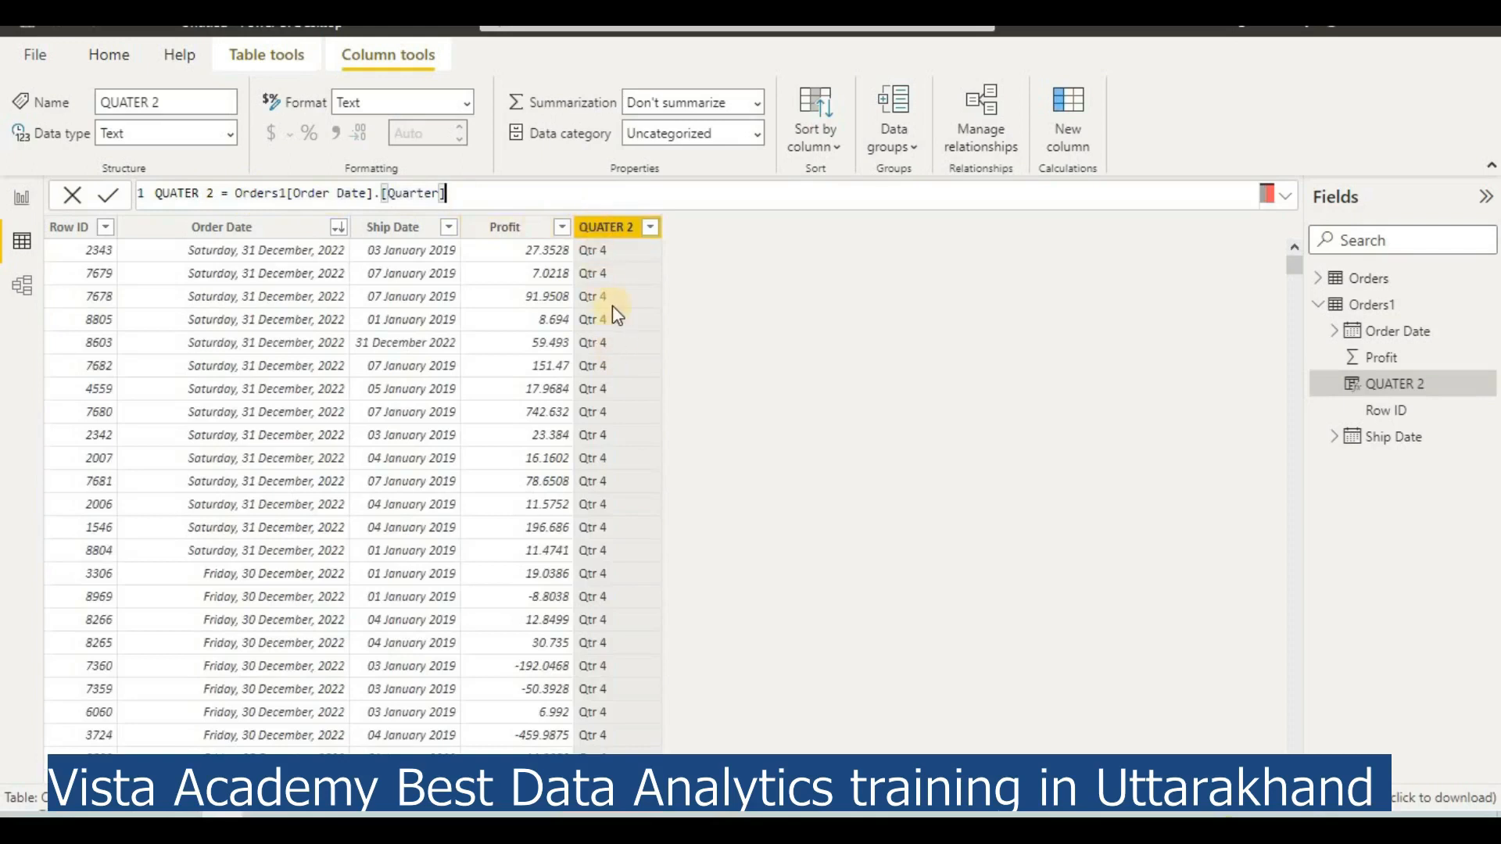
Add a calculated column to Orders1 with the formula OUARTER 3 = Orders1[Order Date].[QuarterNo]
{"action": "left_click", "coordinate": [1055, 111]}
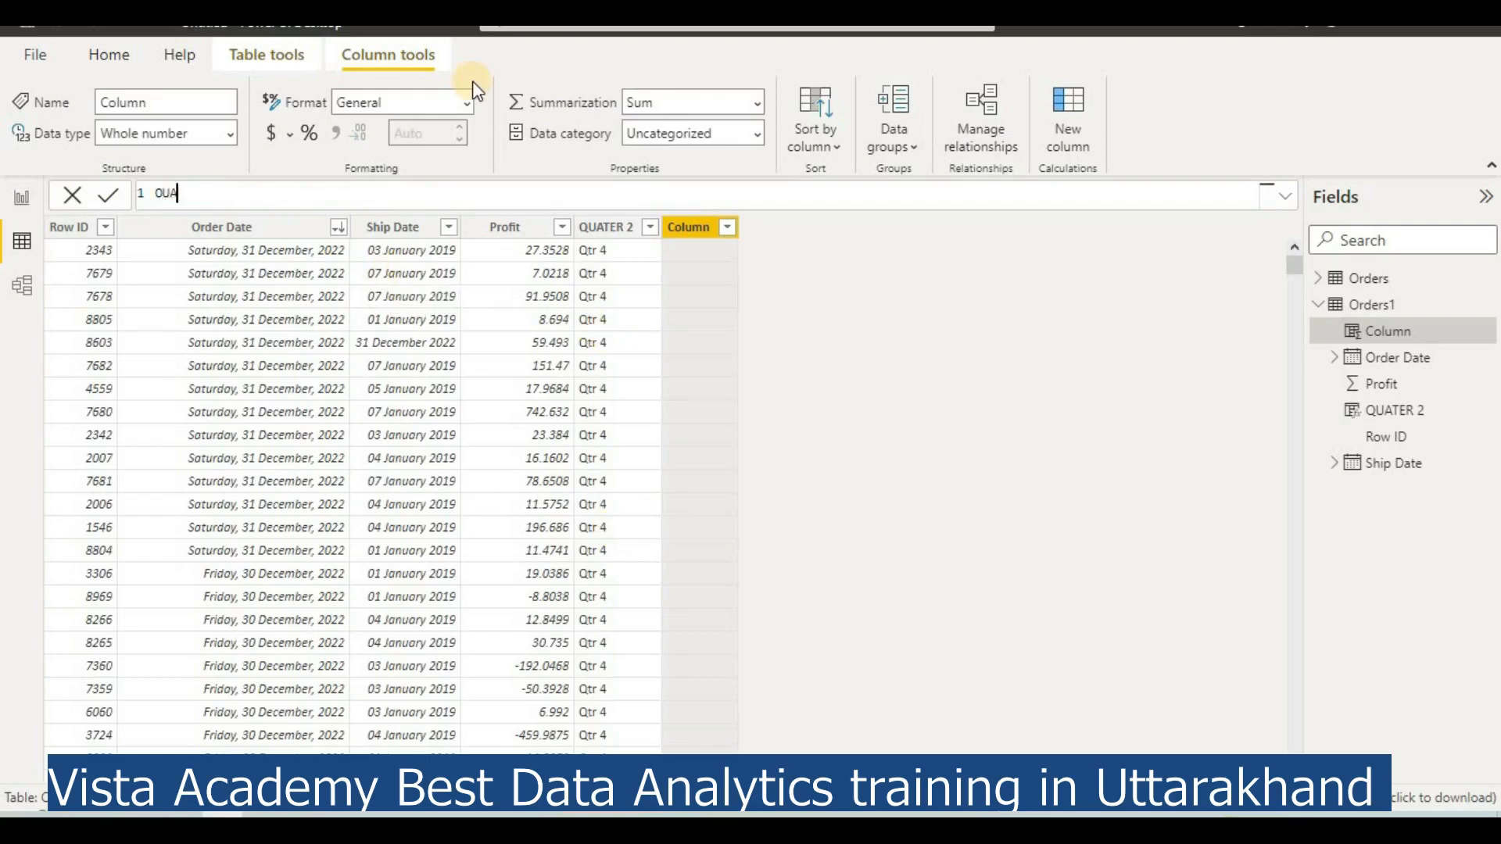
{"action": "type", "text": "ER 3=ORDER"}
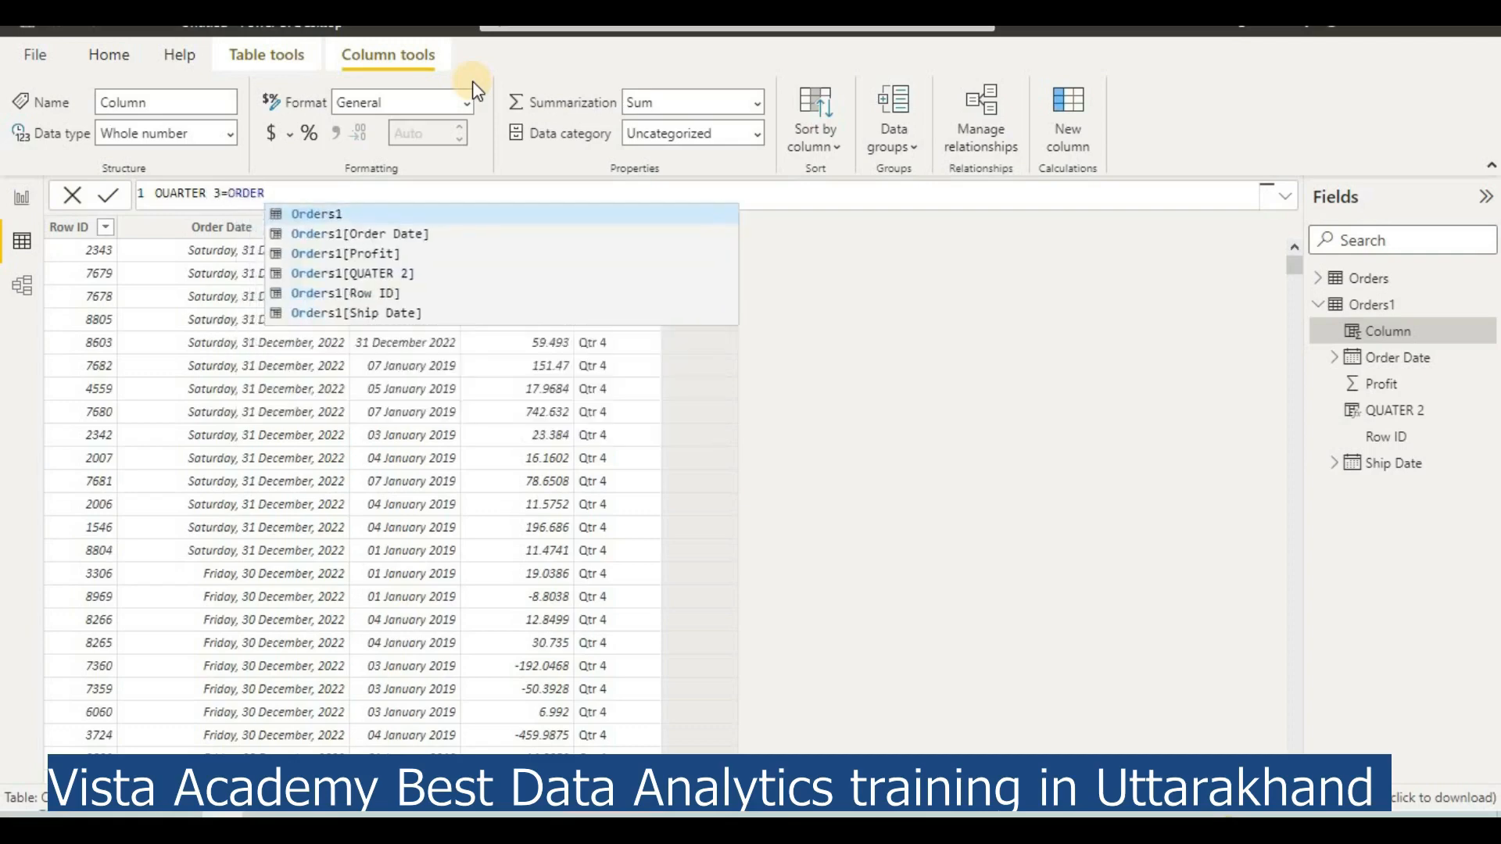
{"action": "left_click", "coordinate": [383, 217]}
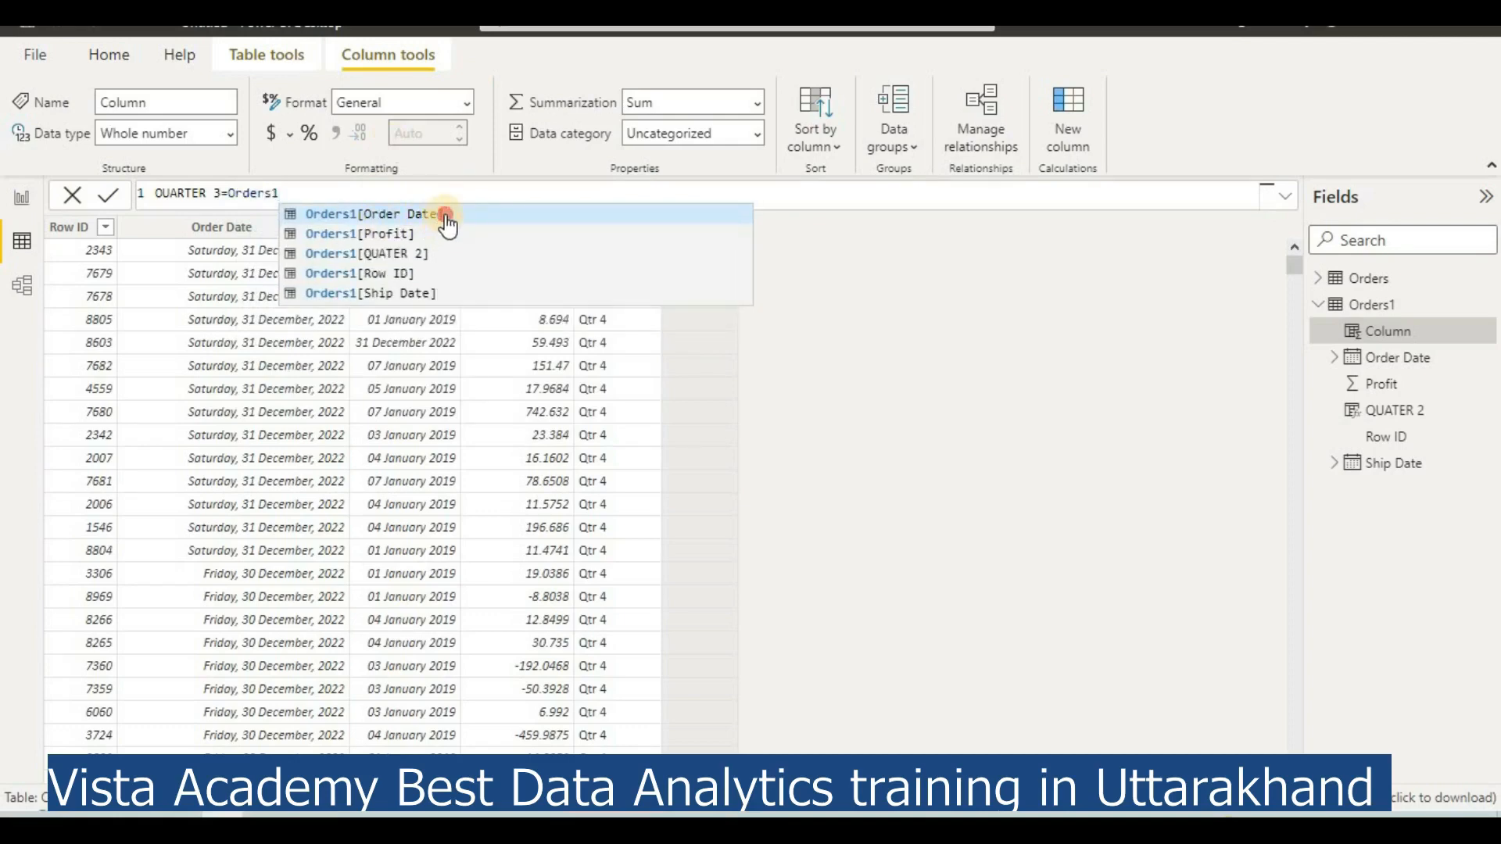
{"action": "left_click", "coordinate": [444, 218]}
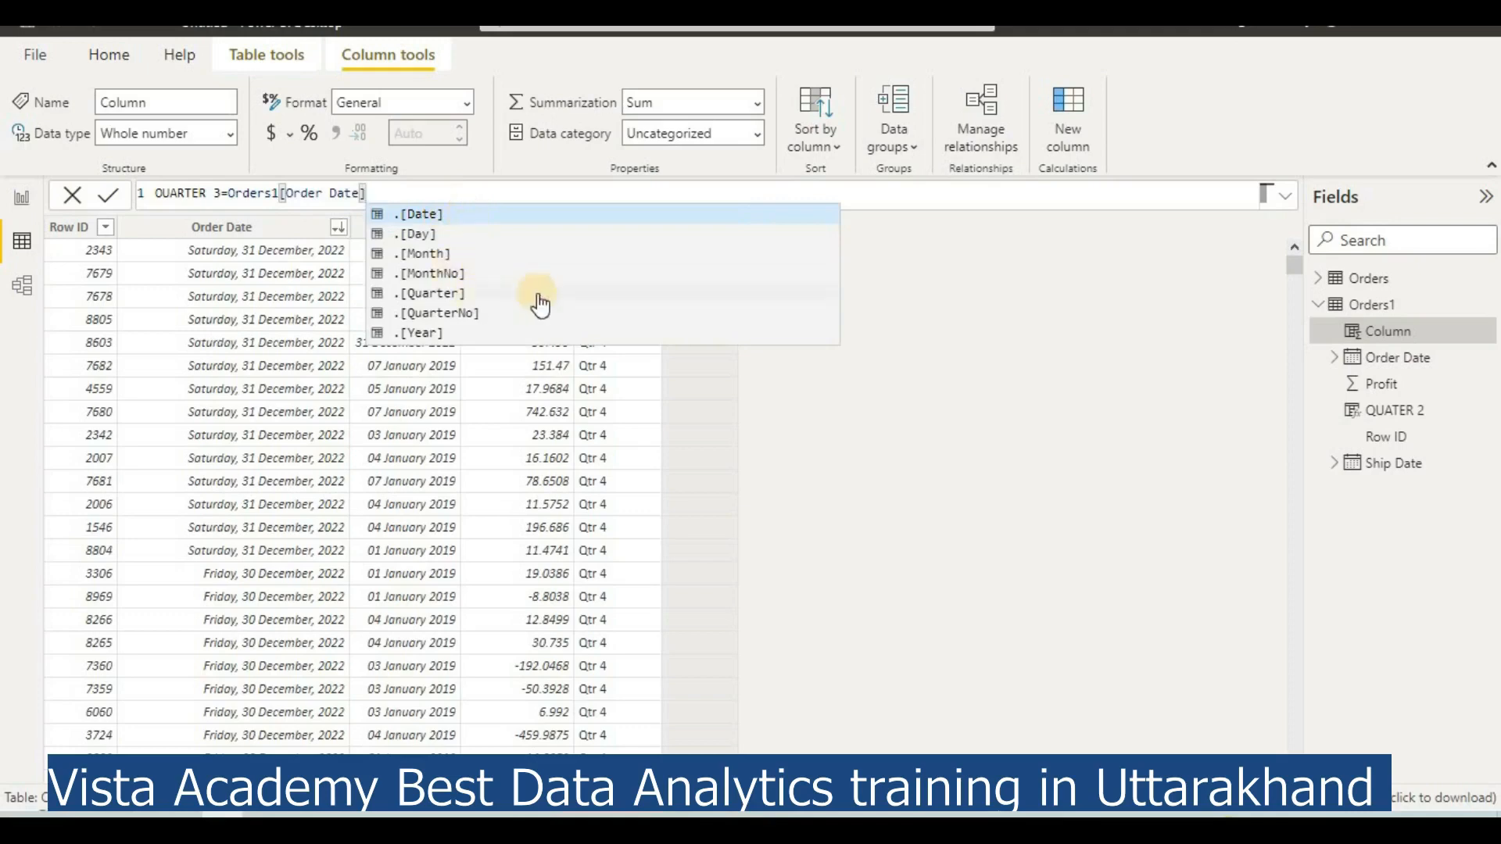
{"action": "left_click", "coordinate": [442, 314]}
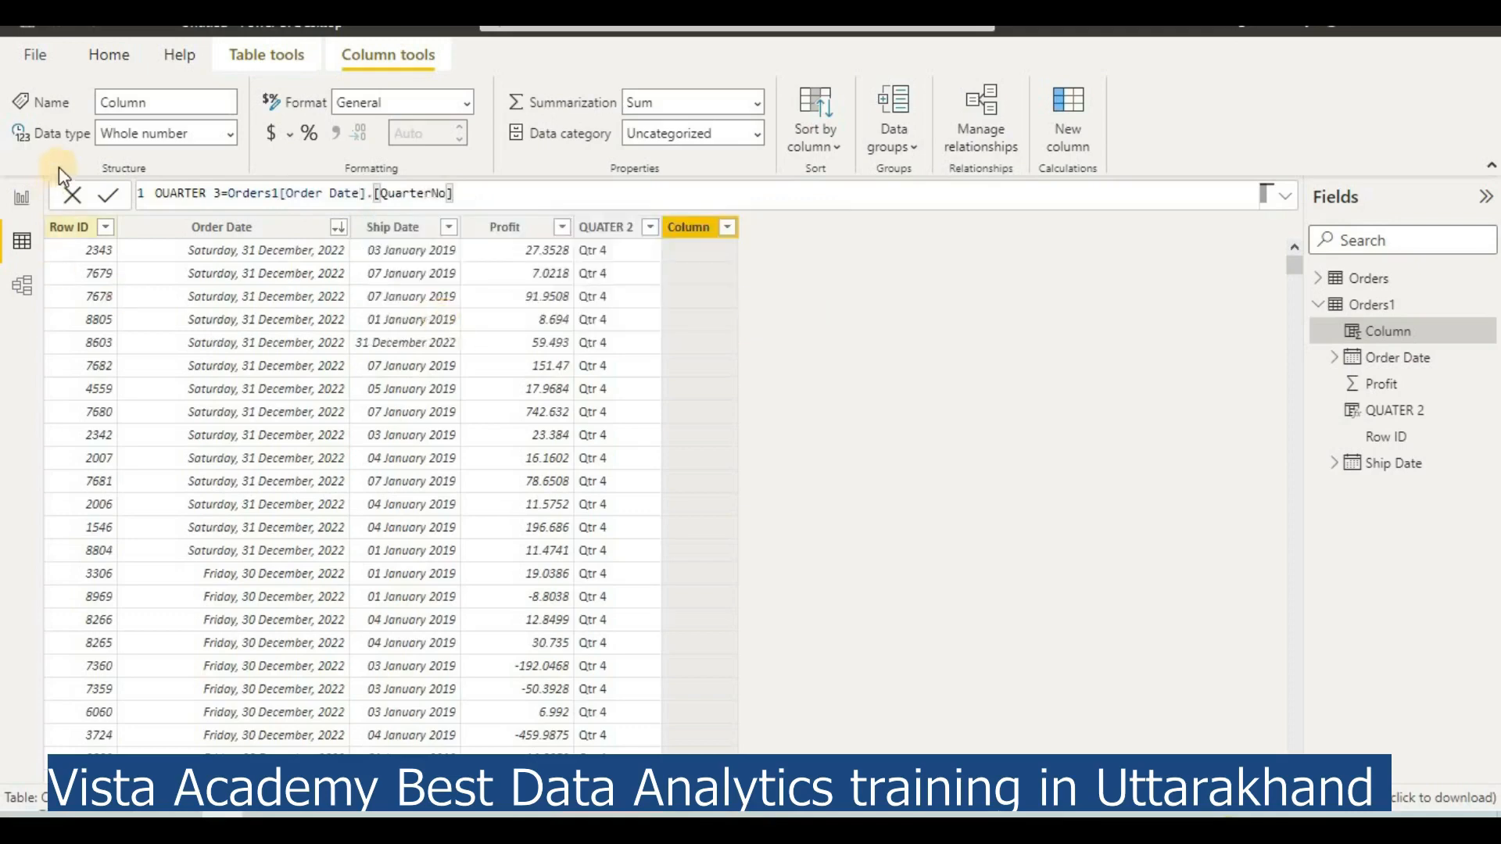
{"action": "left_click", "coordinate": [114, 199]}
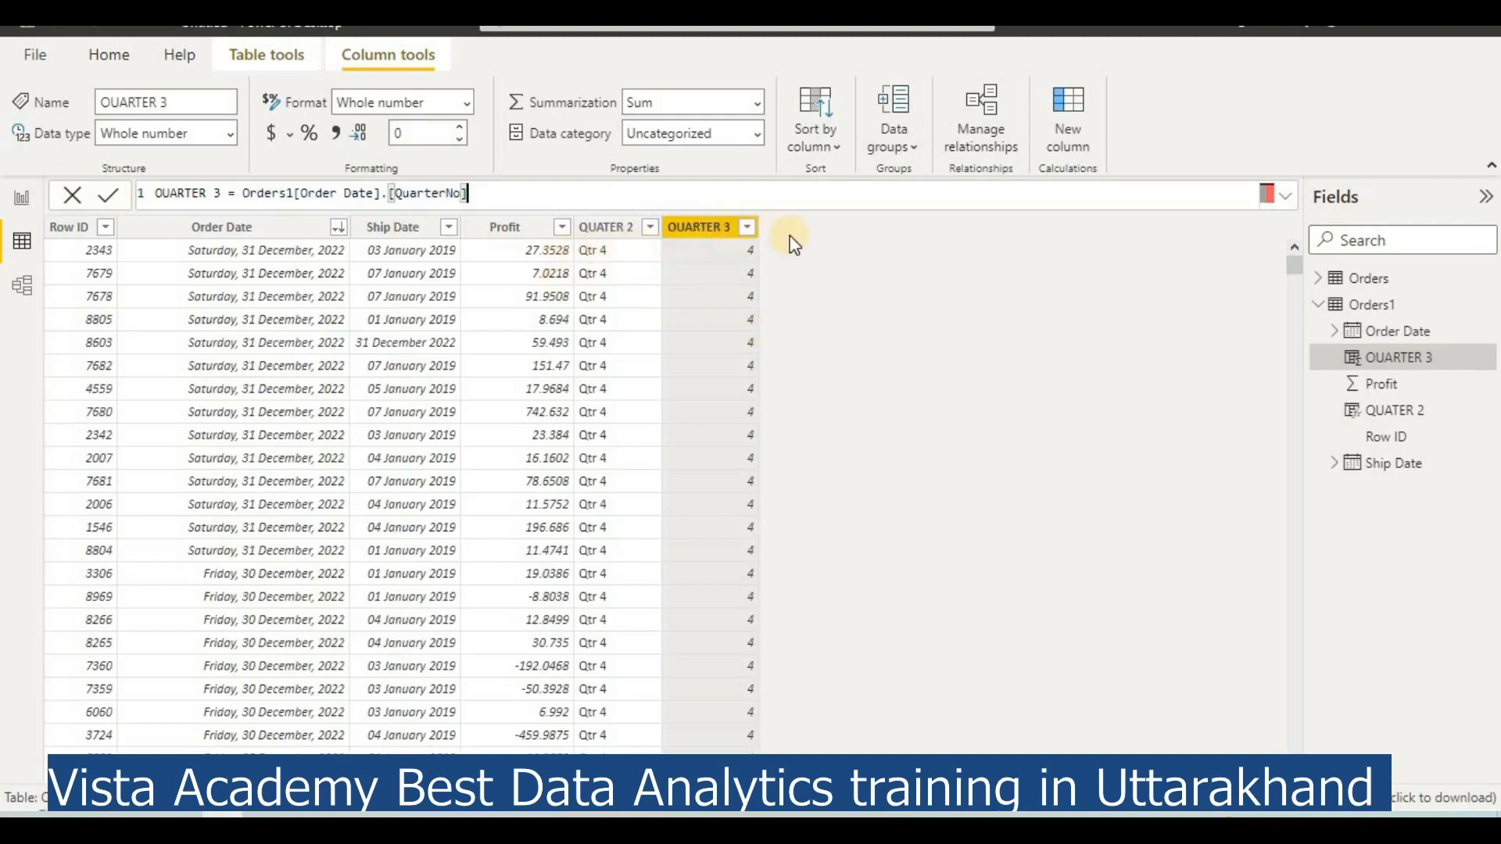
Add a calculated column to Orders1 with the formula DAY1 = Orders1[Order Date].[Day]
{"action": "left_click", "coordinate": [1089, 135]}
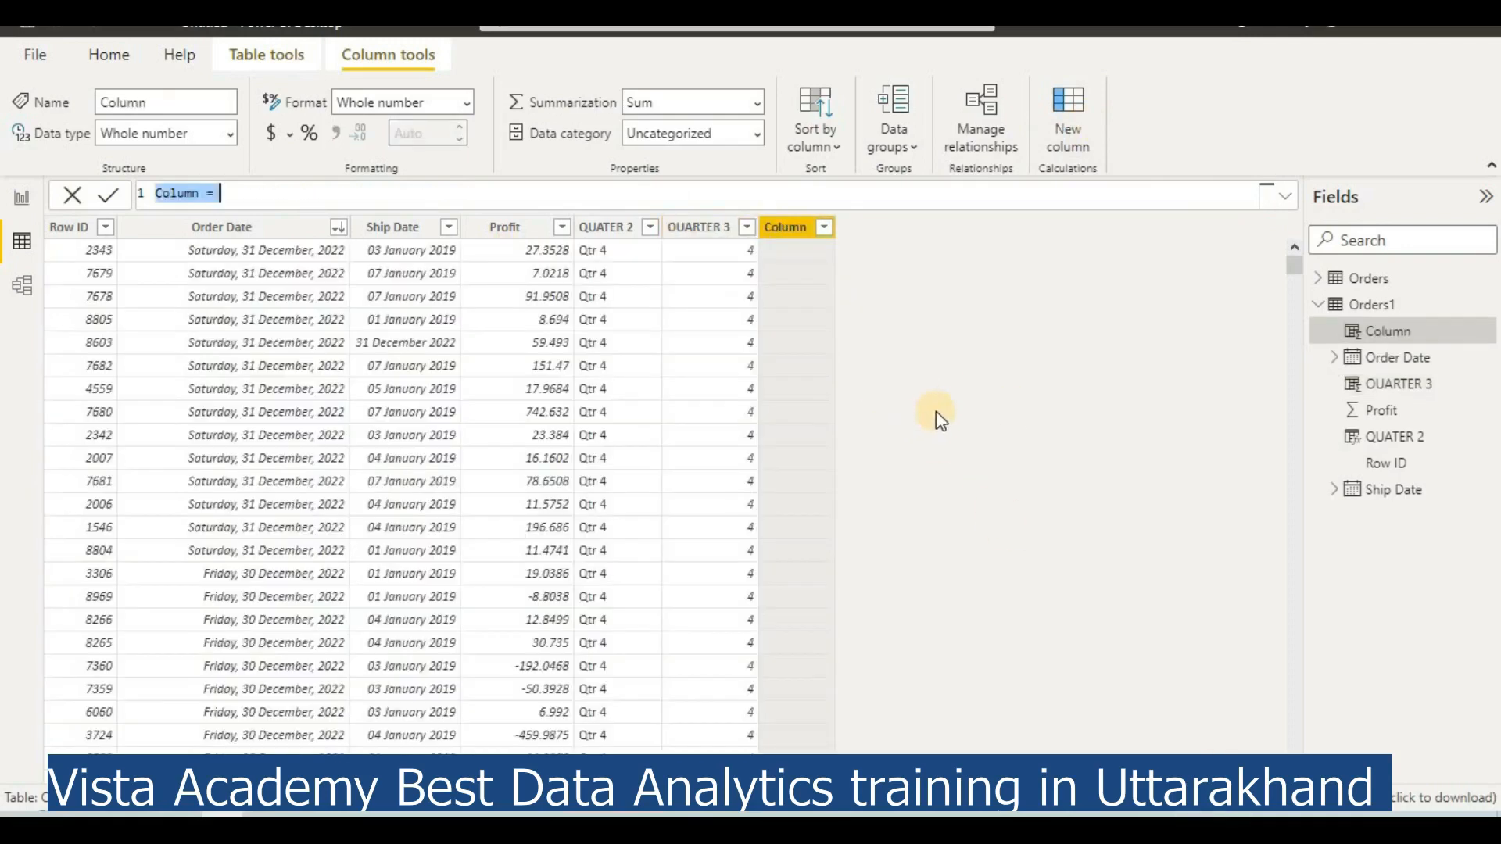
{"action": "type", "text": "DA"}
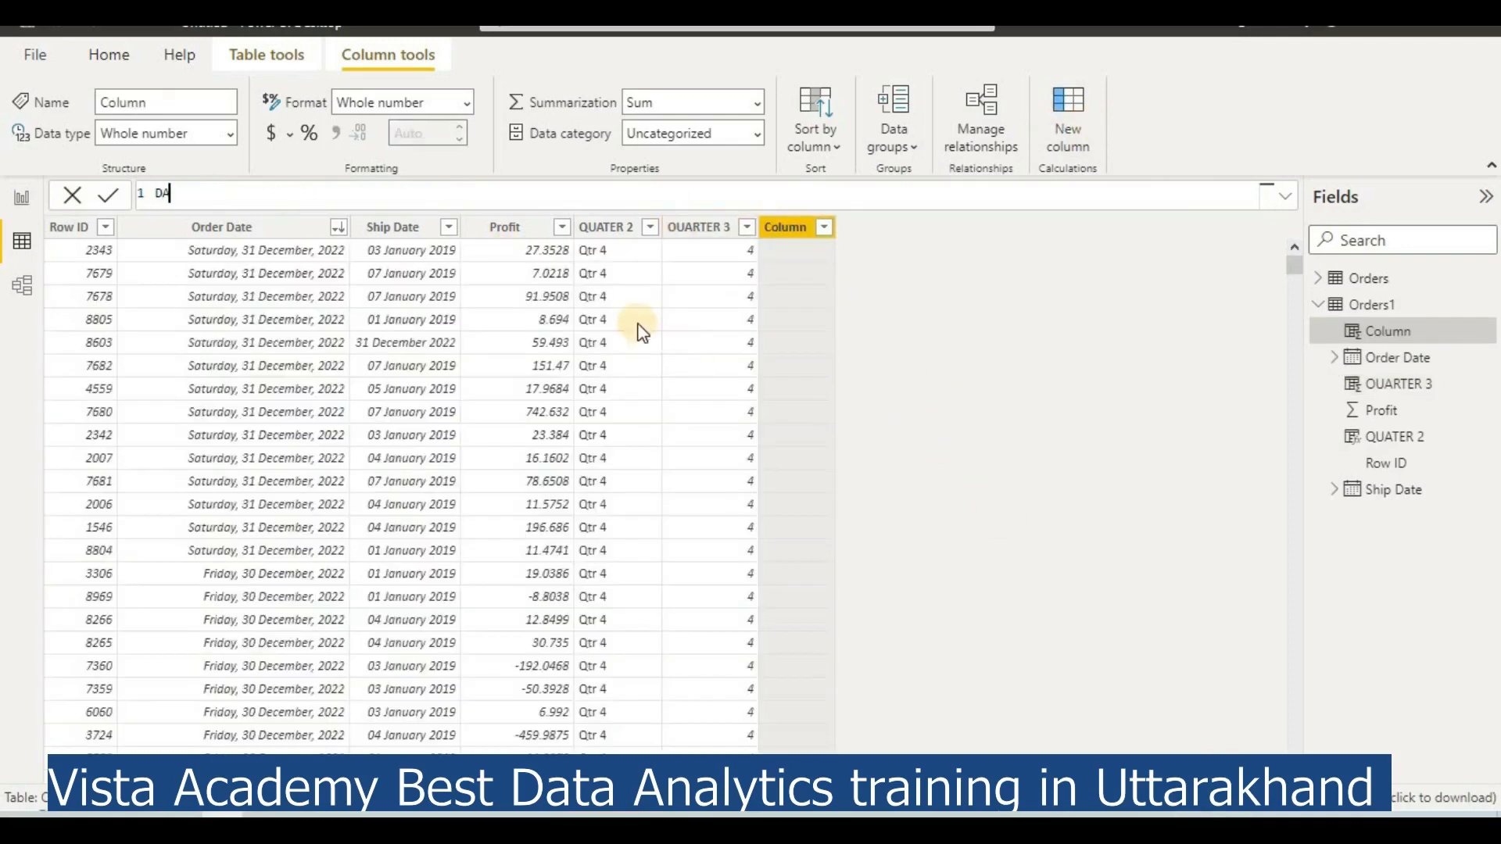
{"action": "type", "text": "Y1 =ORDER"}
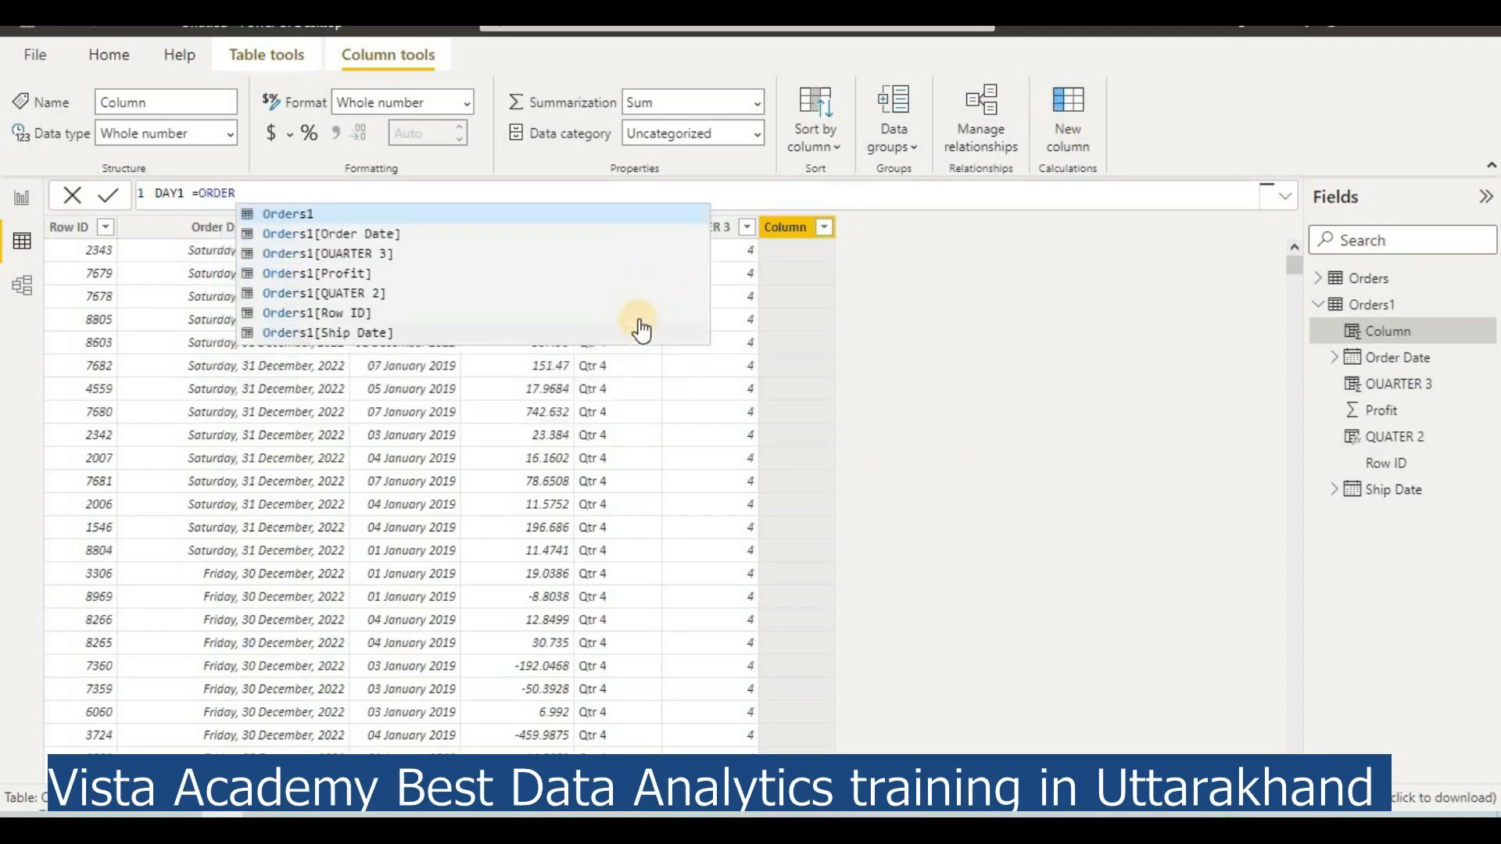
{"action": "left_click", "coordinate": [449, 234]}
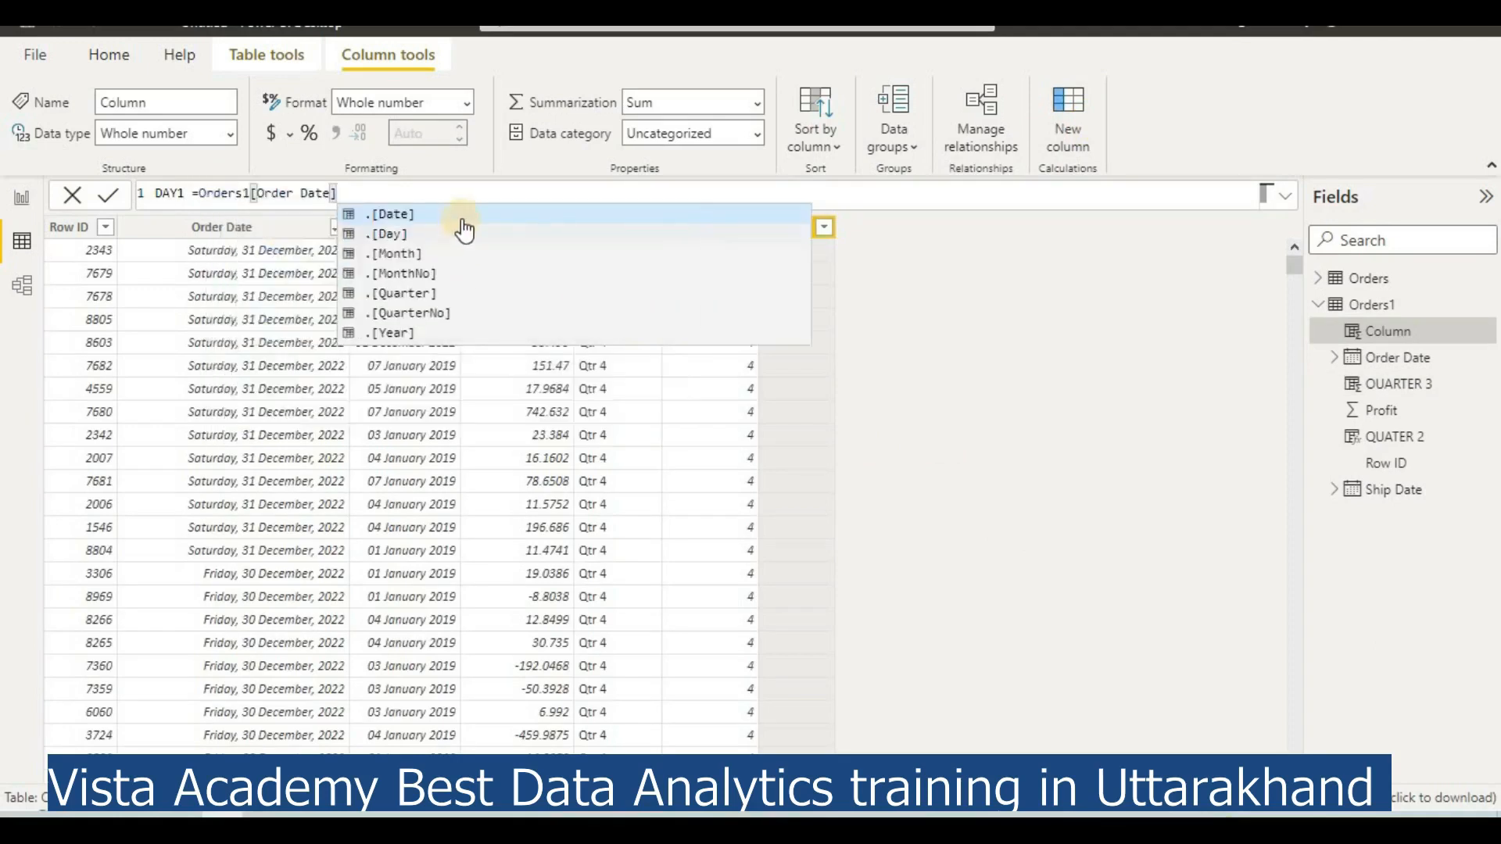
{"action": "left_click", "coordinate": [387, 236]}
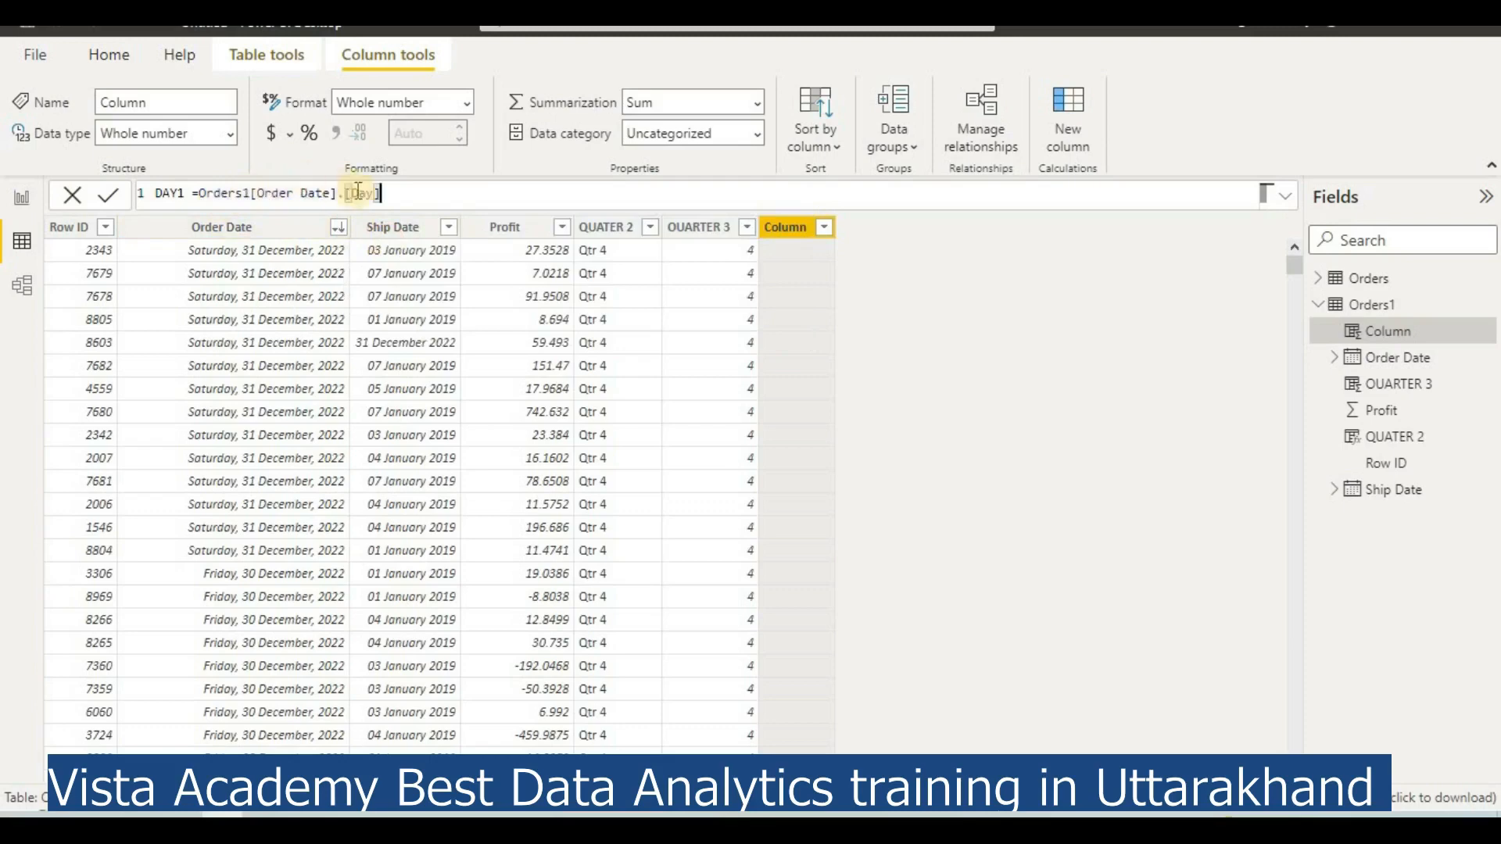
{"action": "left_click", "coordinate": [117, 197]}
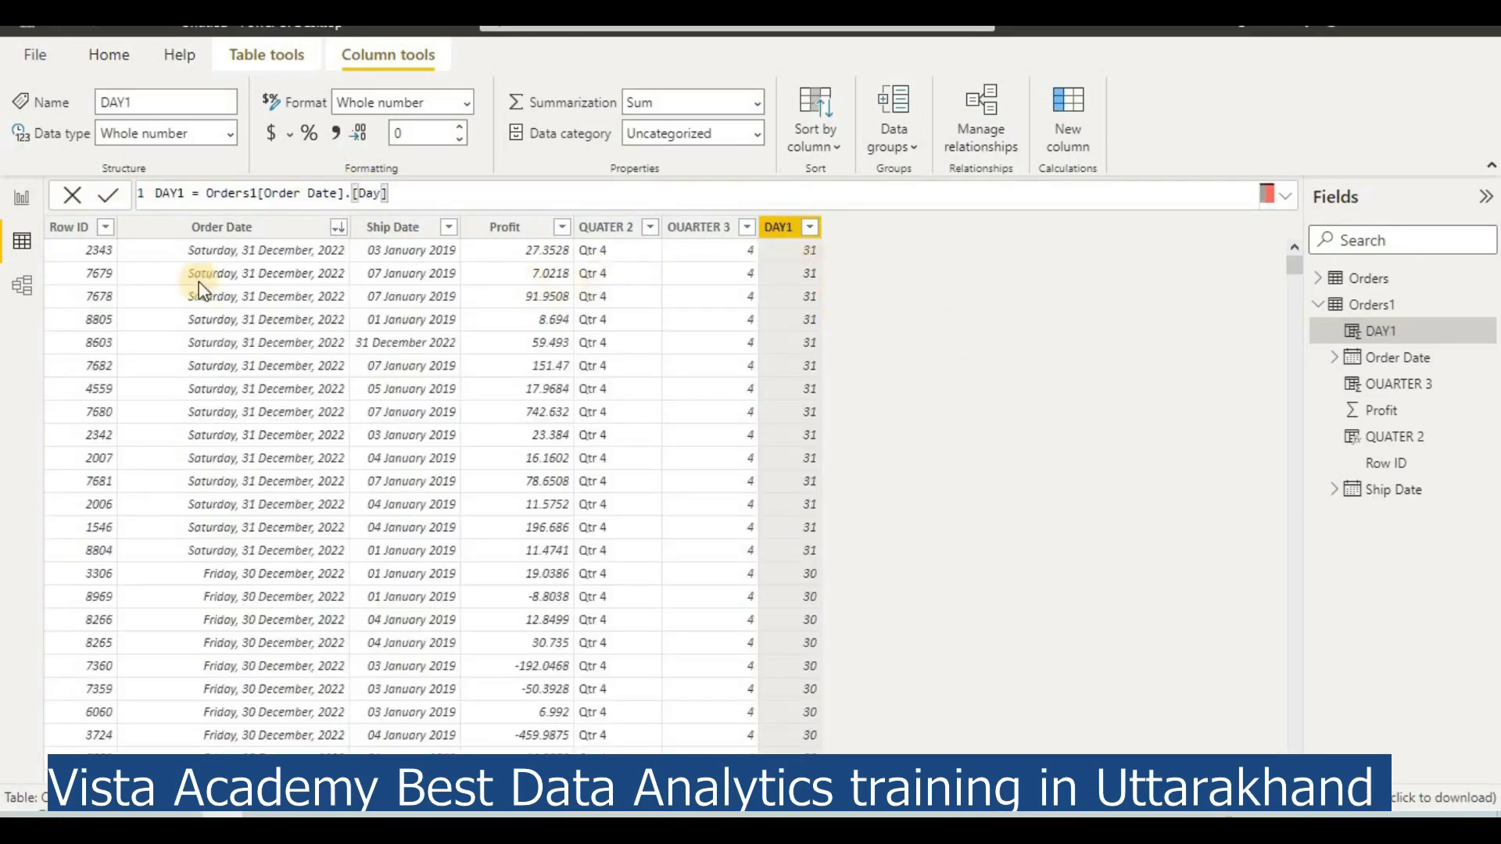
Clear the descending sort on the Order Date column and review the extracted quarter and day values against the dates
{"action": "scroll", "coordinate": [335, 485], "scroll_direction": "down", "scroll_amount": 20}
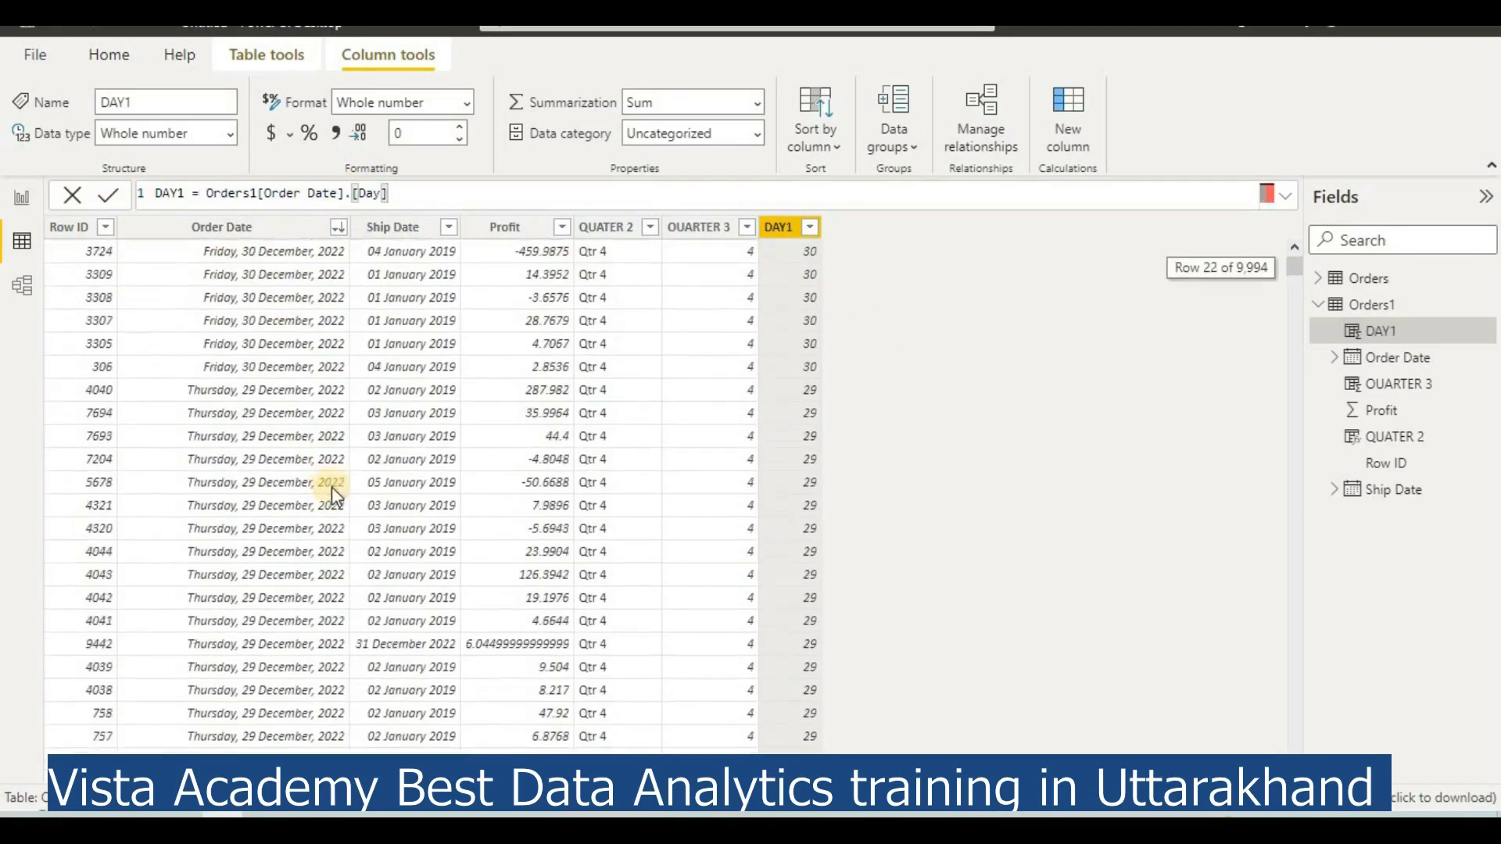
{"action": "scroll", "coordinate": [335, 317], "scroll_direction": "up", "scroll_amount": 18}
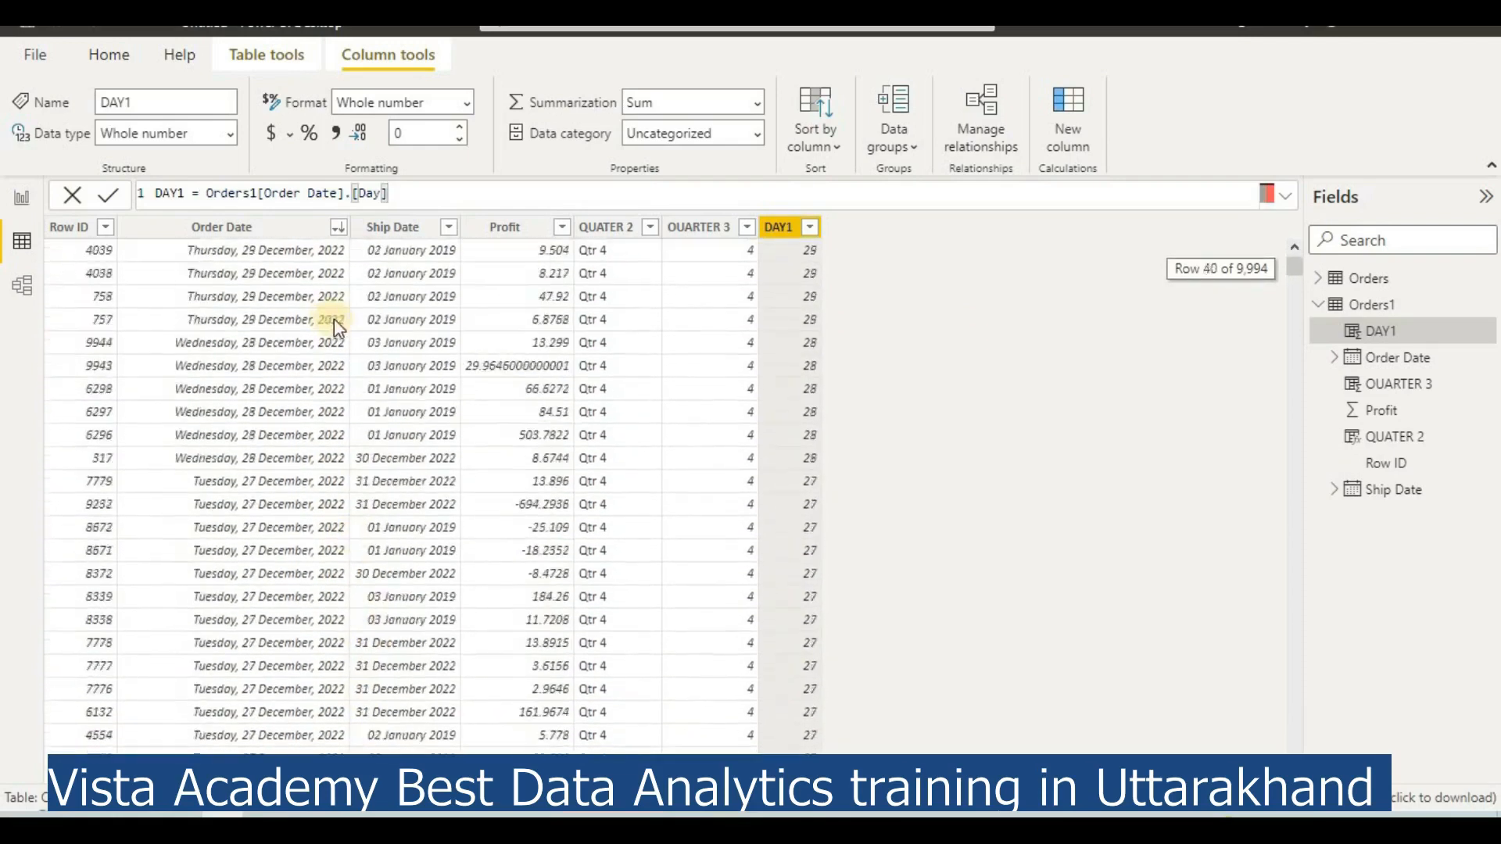
{"action": "left_click", "coordinate": [340, 229]}
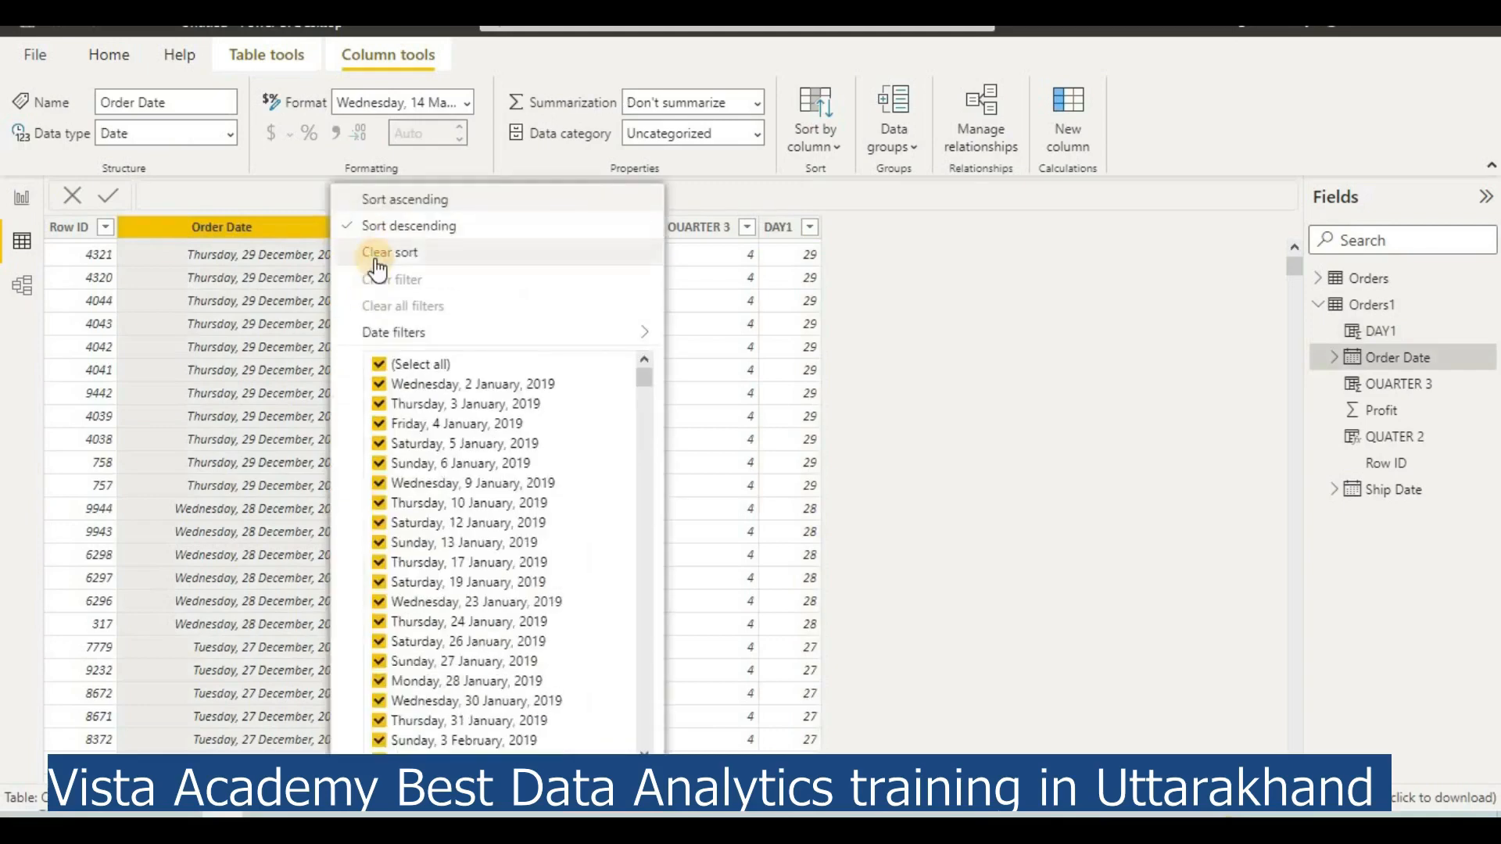
{"action": "left_click", "coordinate": [375, 258]}
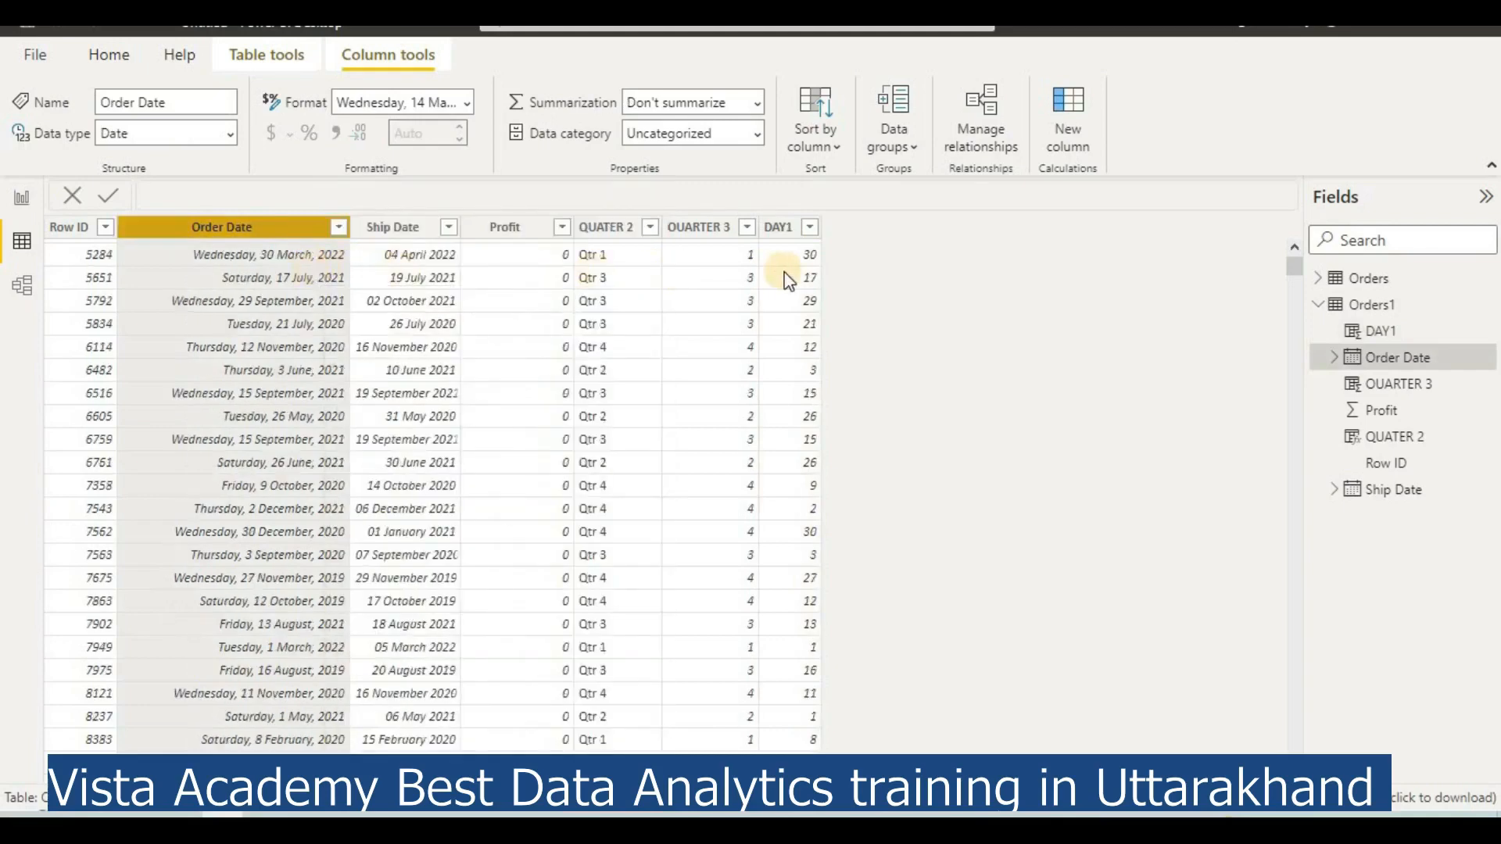
{"action": "scroll", "coordinate": [802, 313], "scroll_direction": "up", "scroll_amount": 10}
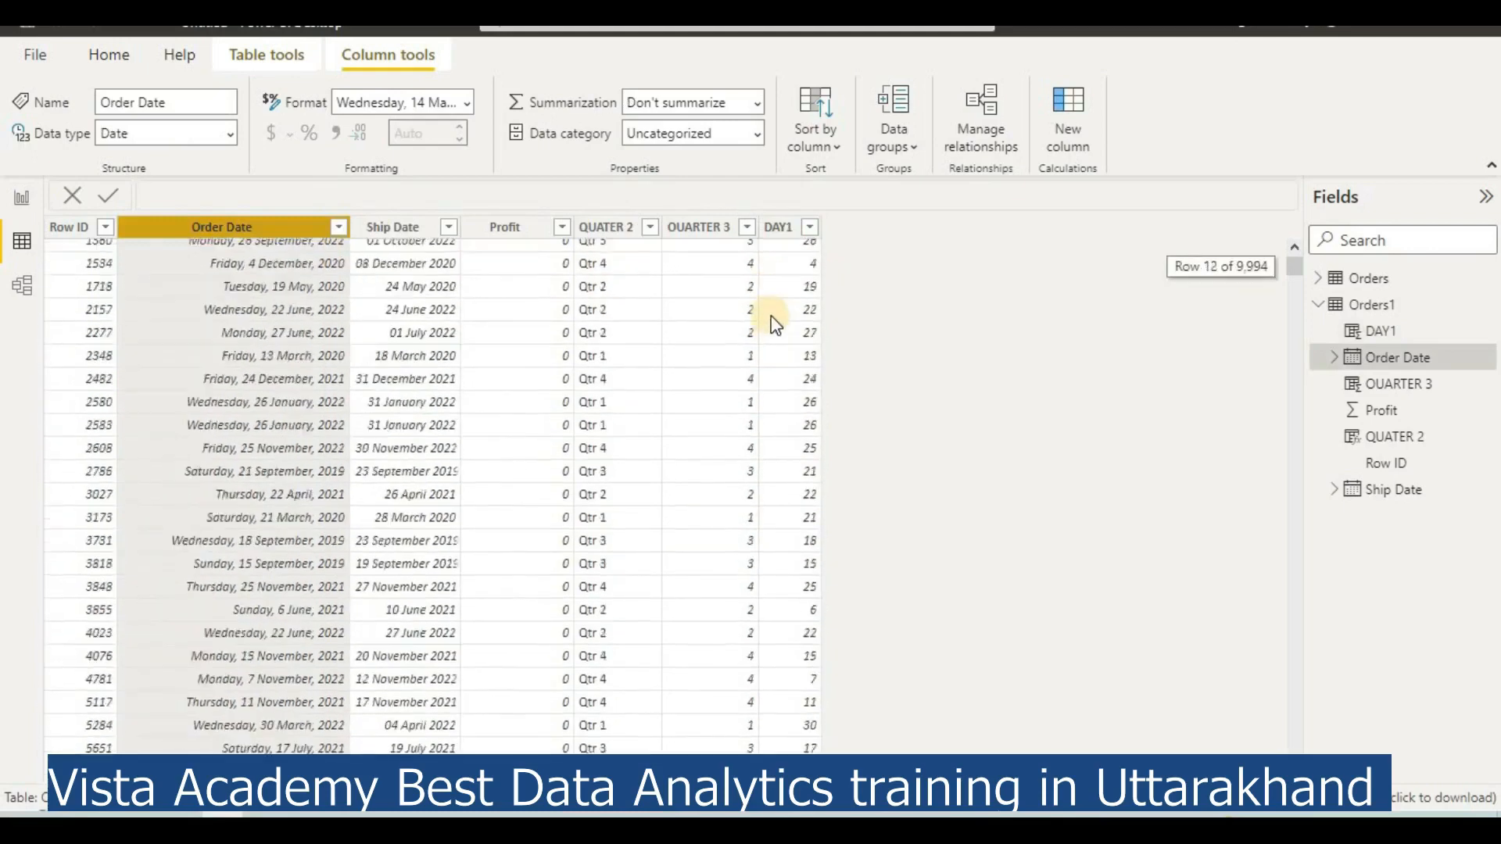
Add a calculated column to Orders1 with the formula YEAR 2 = Orders1[Order Date].[Year]
{"action": "left_click", "coordinate": [1059, 117]}
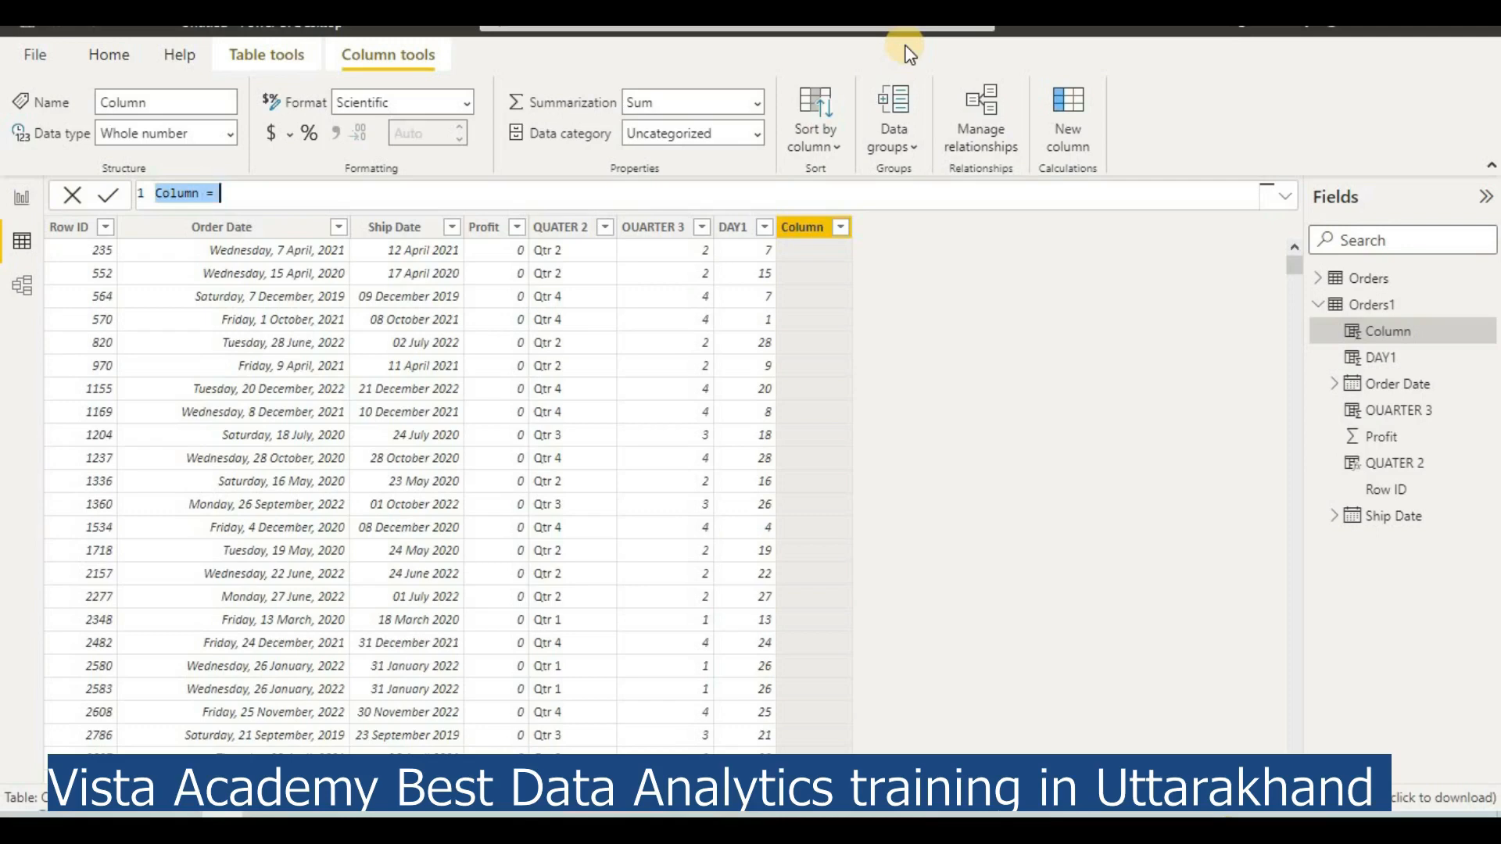
{"action": "type", "text": "YEAR"}
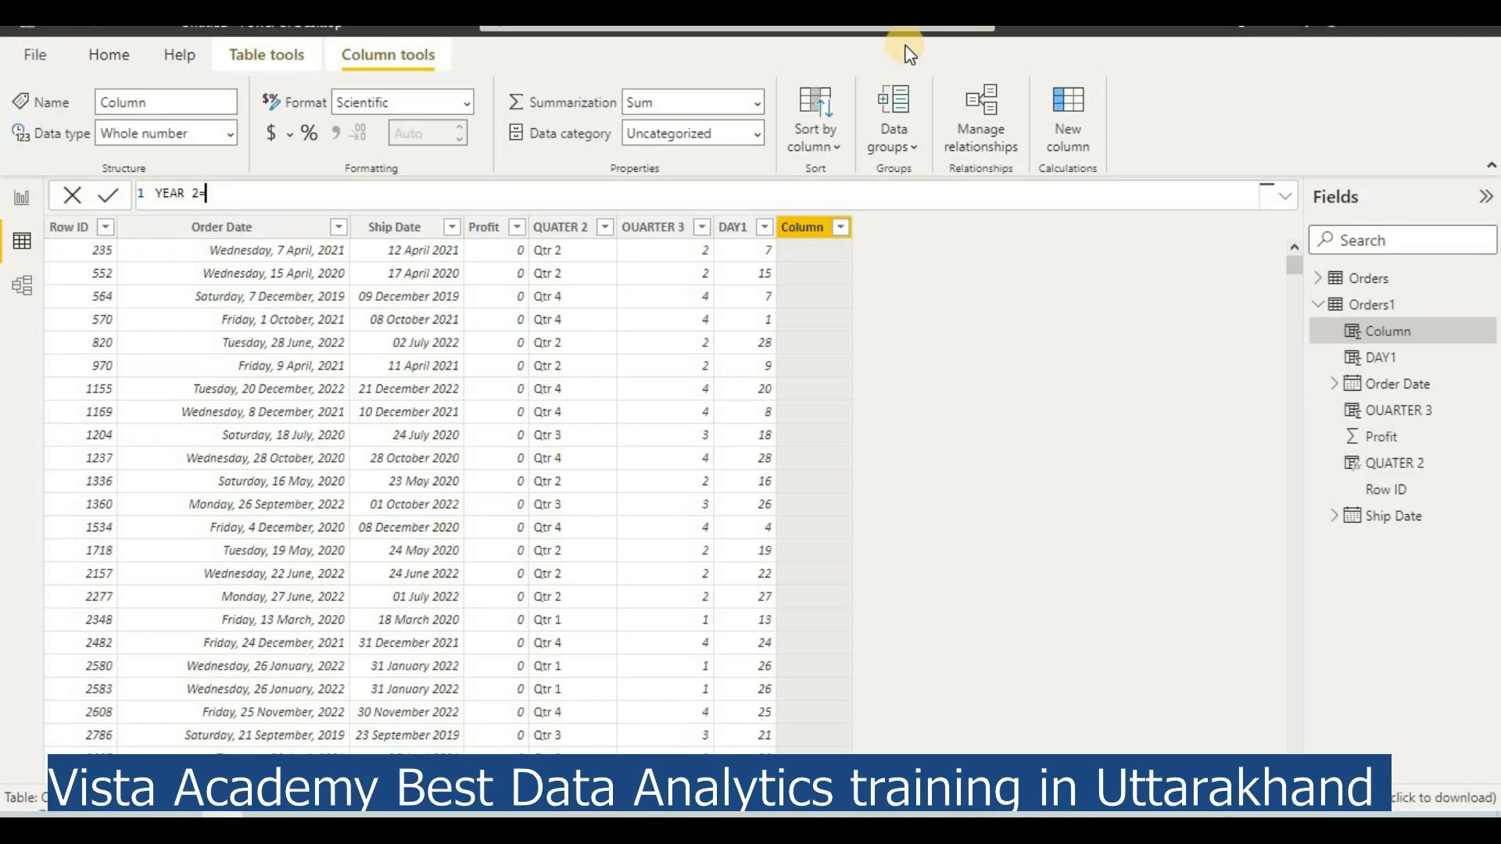
{"action": "type", "text": "2=P"}
{"action": "key", "text": "BackSpace"}
{"action": "type", "text": "ORDER"}
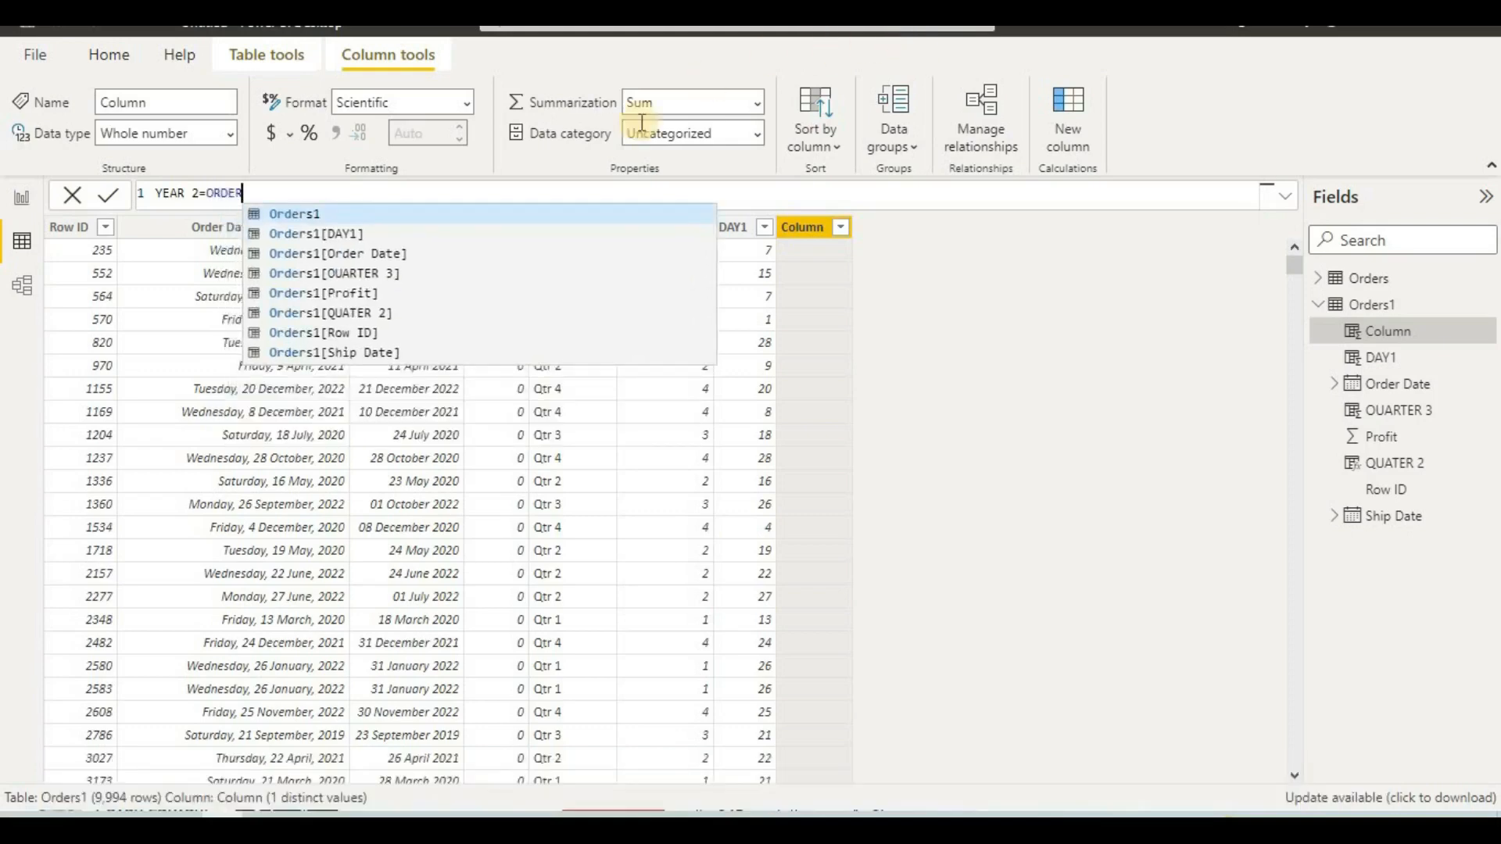
{"action": "left_click", "coordinate": [515, 254]}
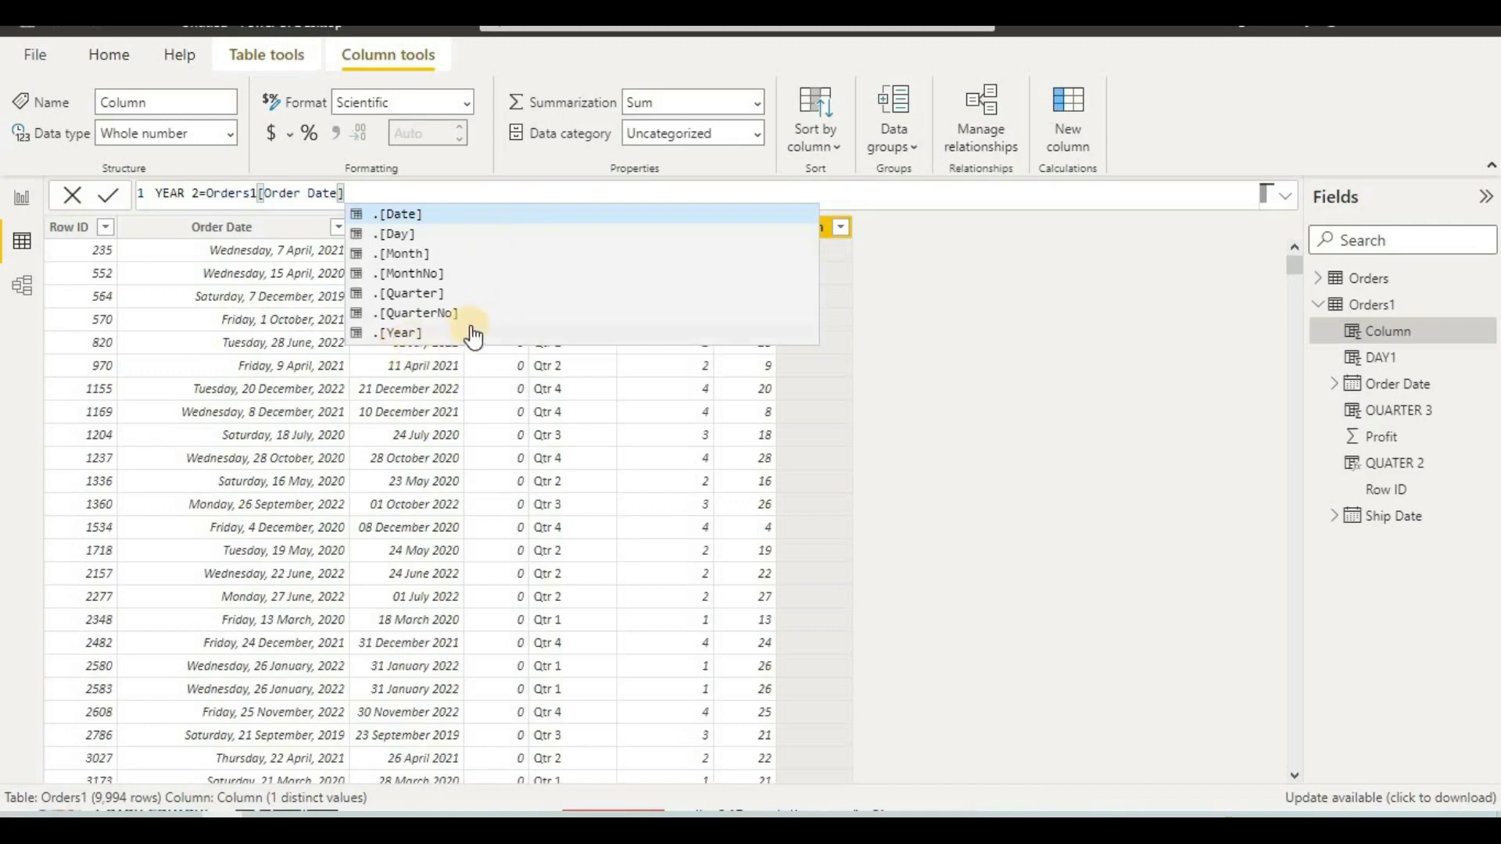
{"action": "left_click", "coordinate": [446, 334]}
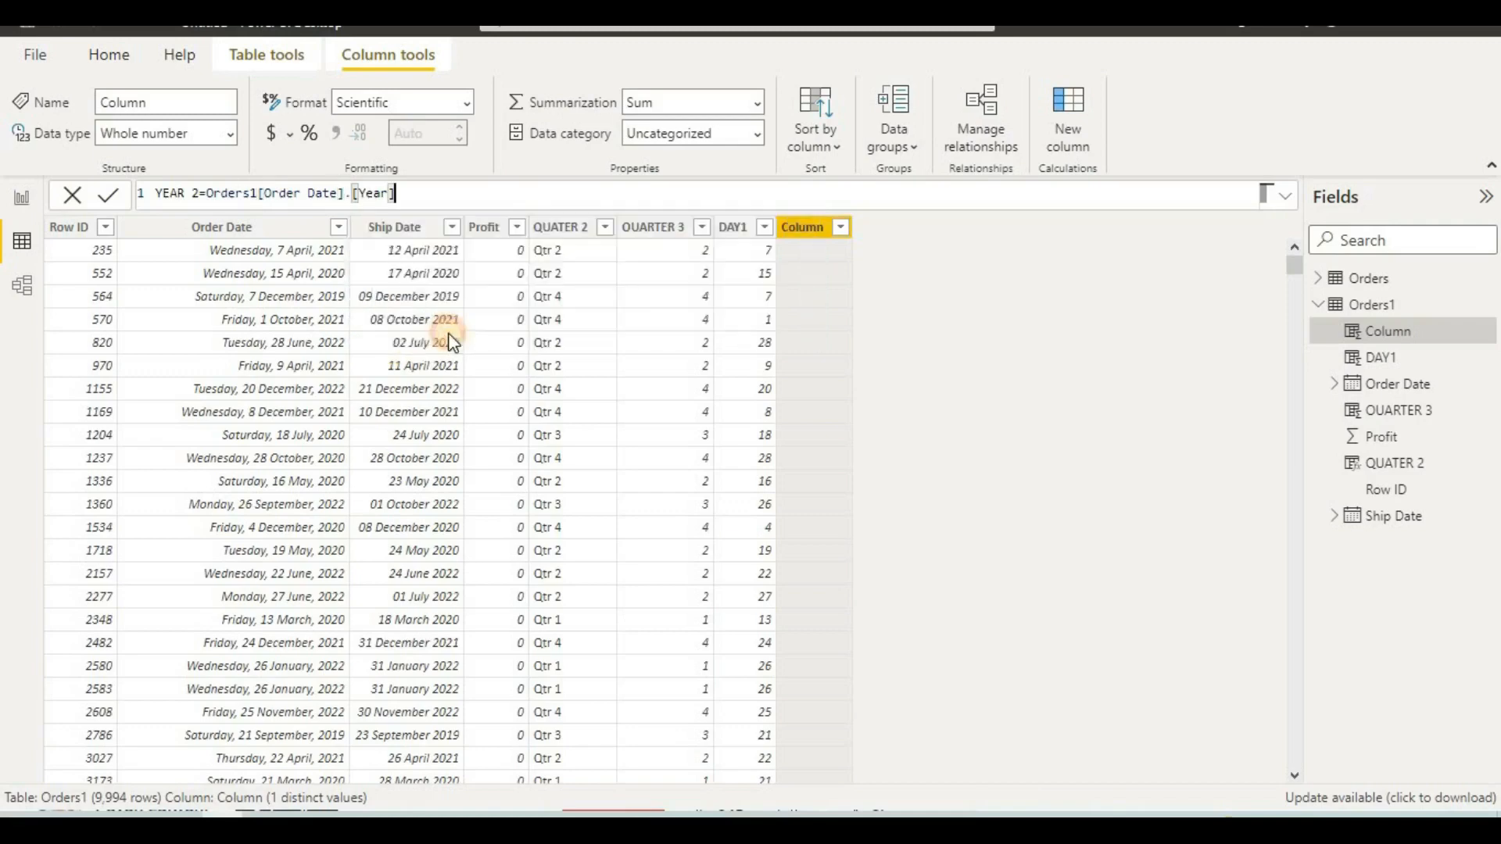
{"action": "left_click", "coordinate": [108, 194]}
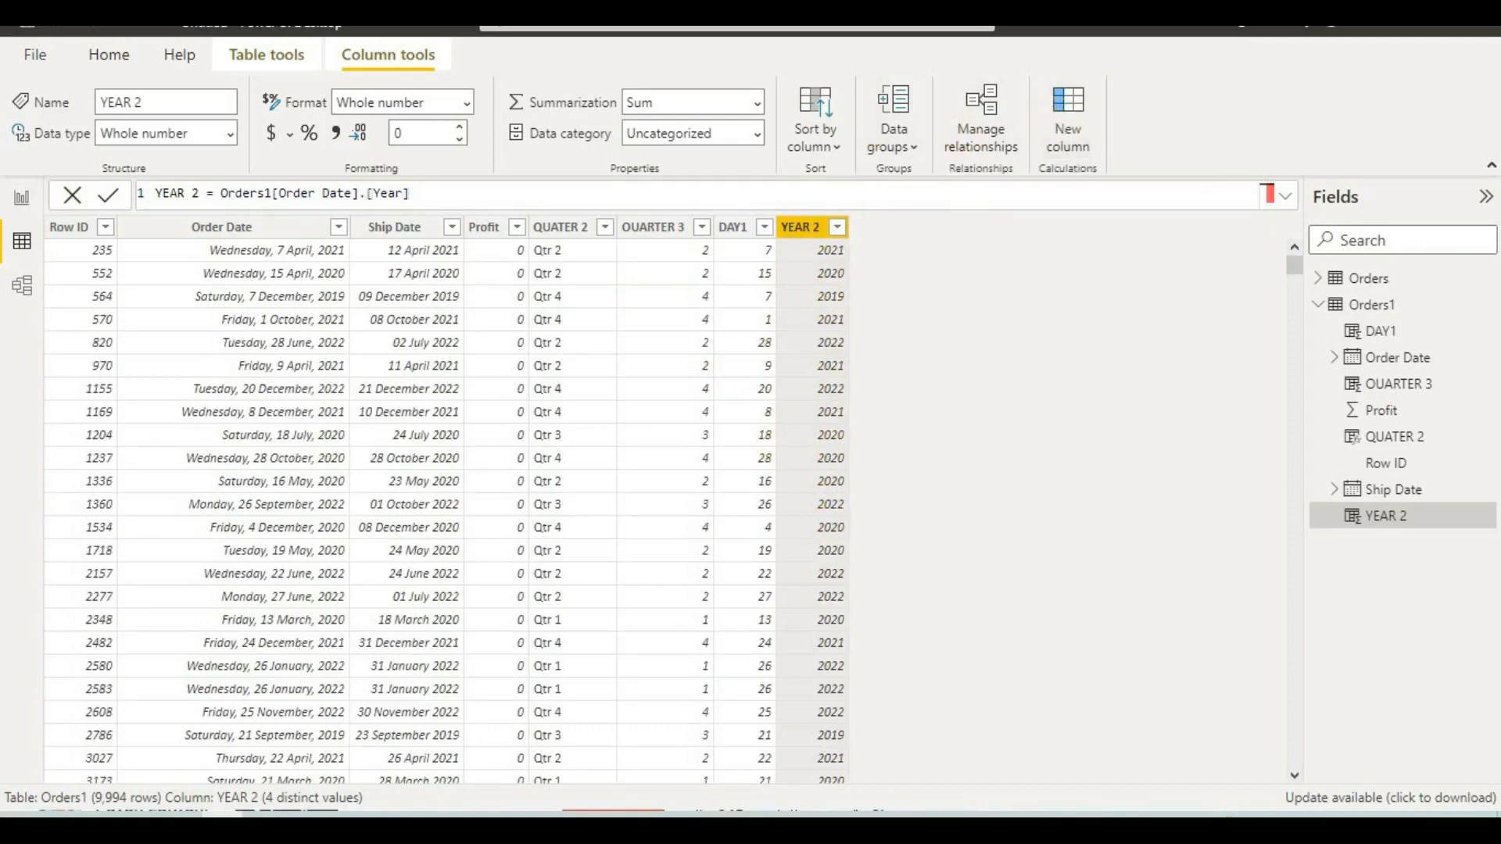
Add a calculated column to Orders1 with the formula WEEKNUM1 = WEEKNUM(Orders1[Order Date])
{"action": "left_click", "coordinate": [1068, 117]}
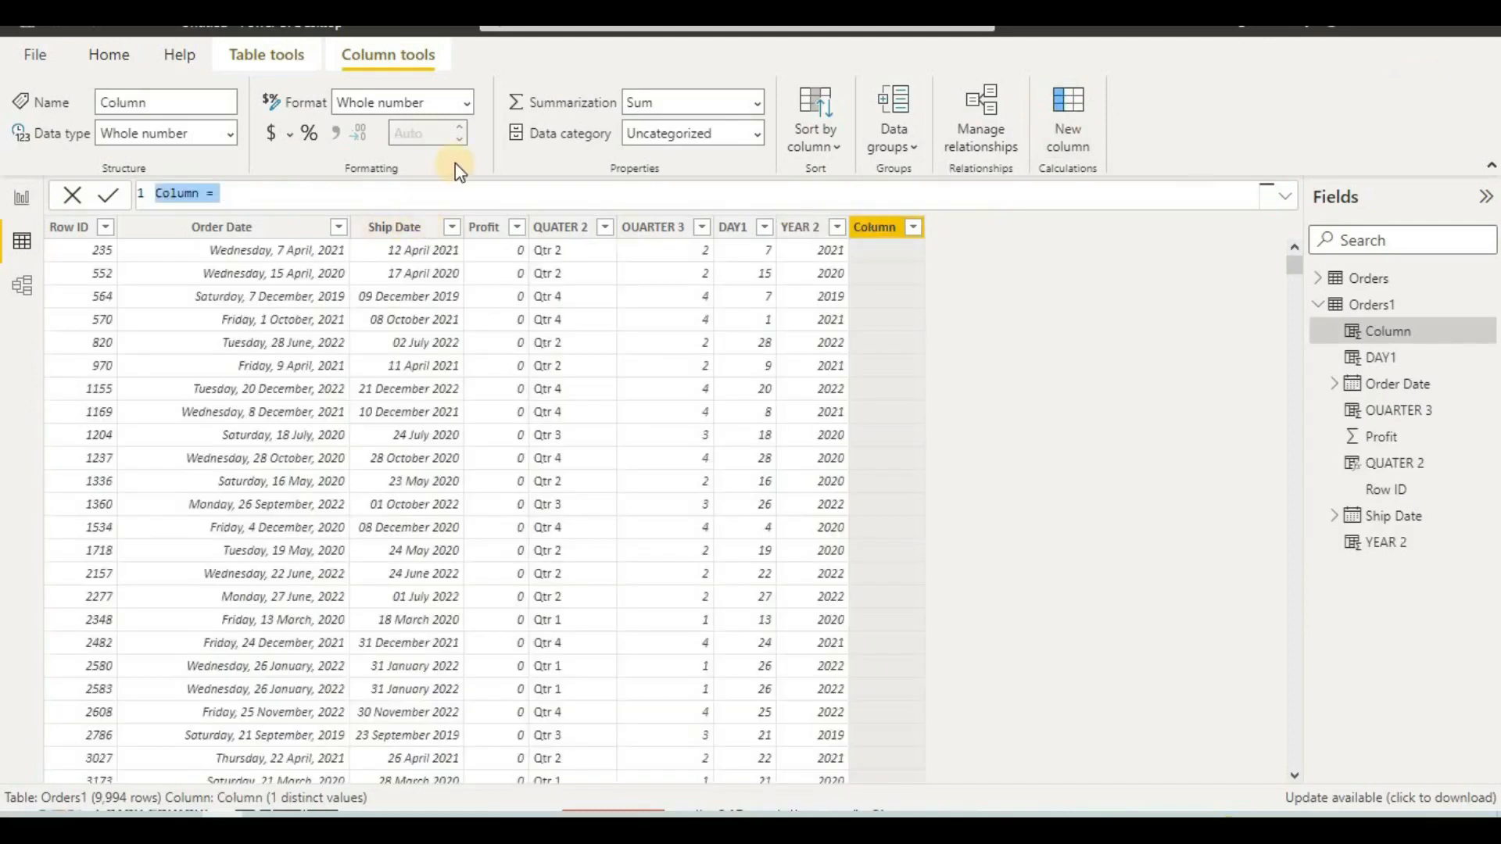
{"action": "type", "text": "WEEKNUM"}
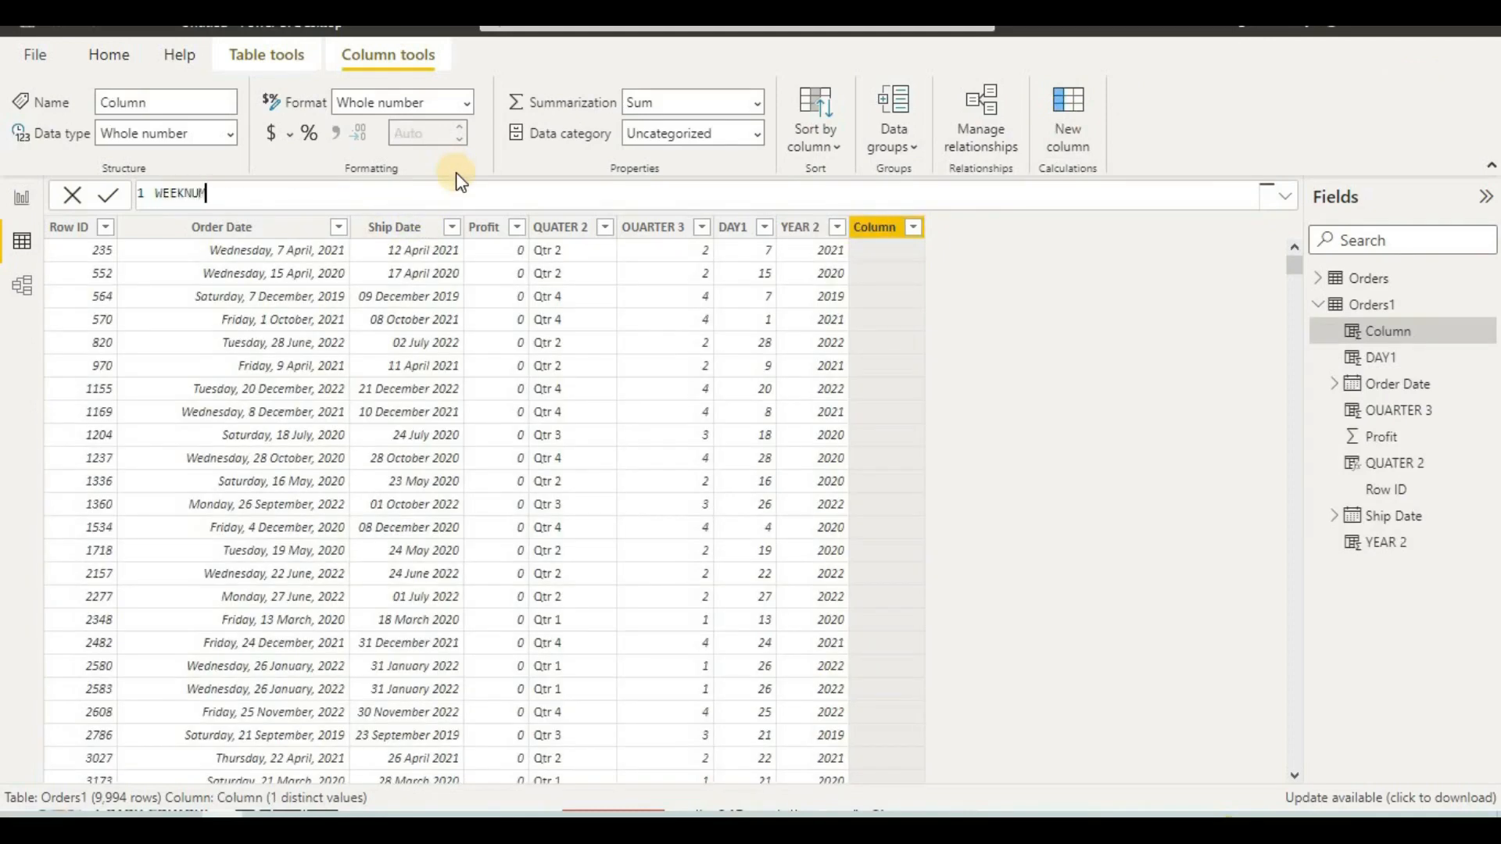
{"action": "type", "text": "1=WEE"}
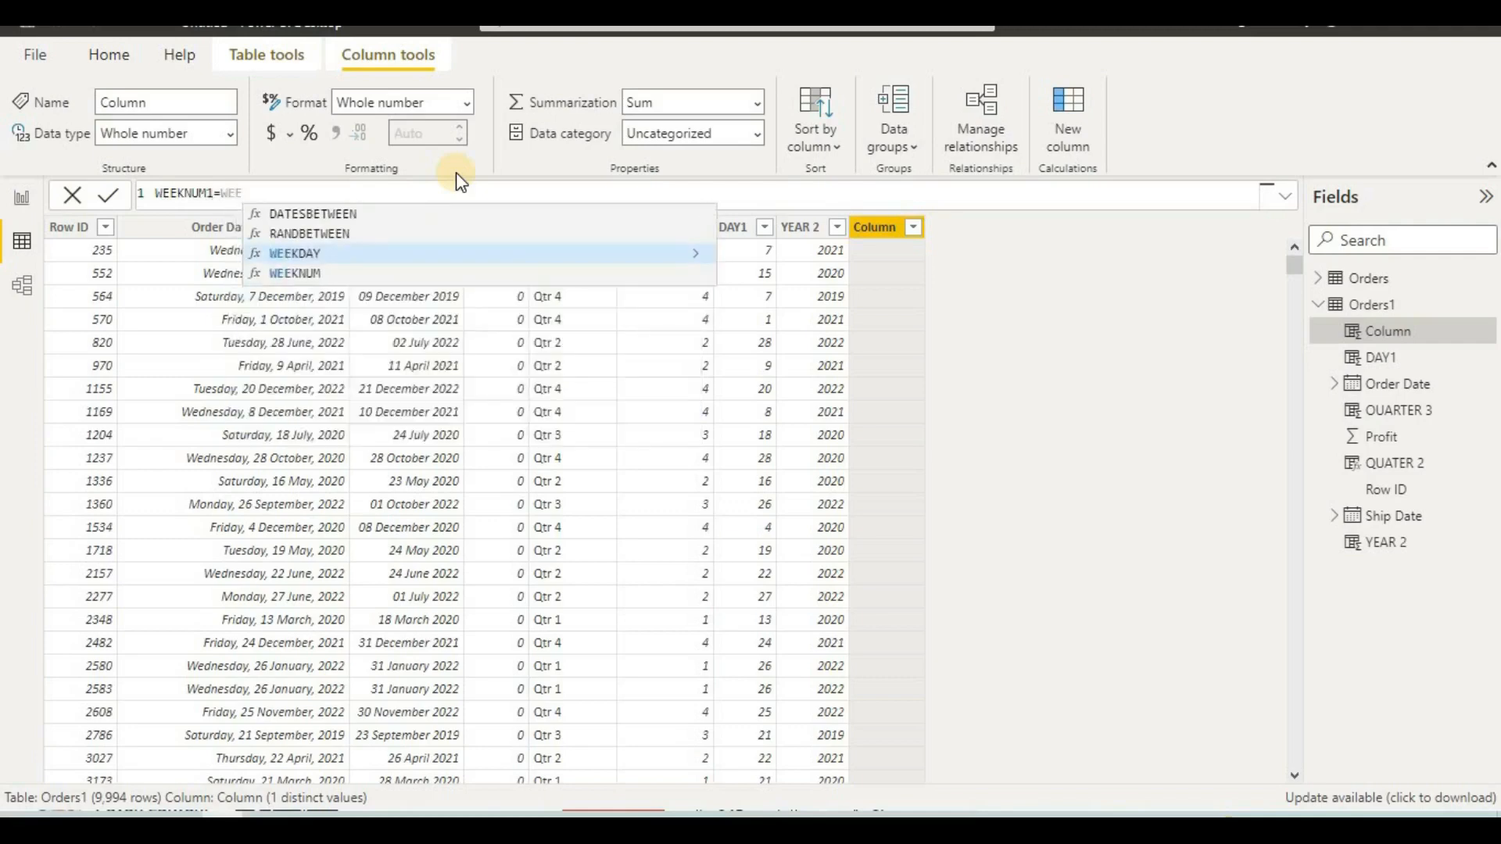
{"action": "left_click", "coordinate": [295, 273]}
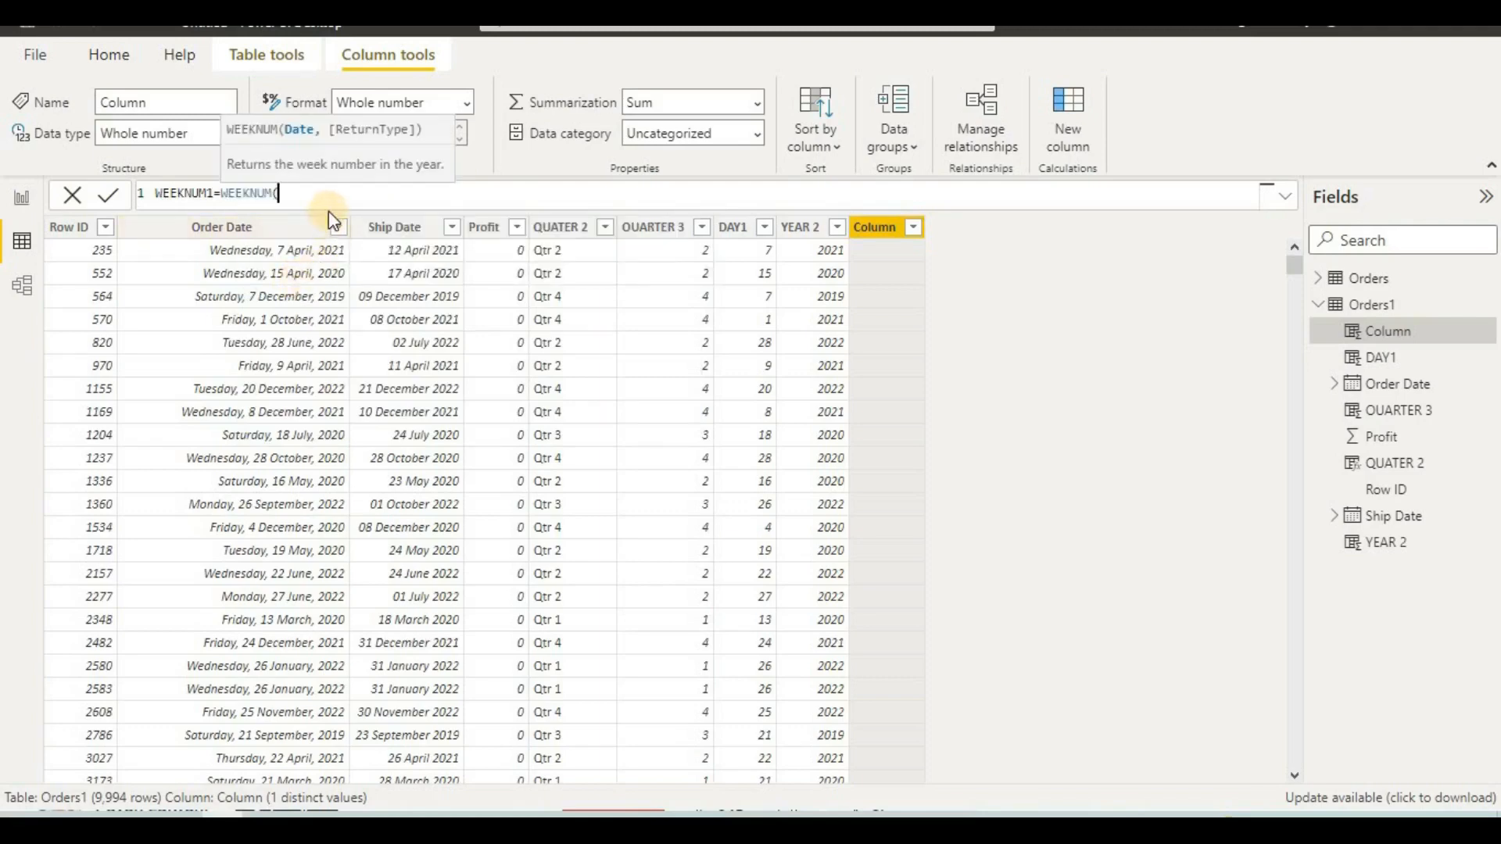
{"action": "type", "text": "ORDER"}
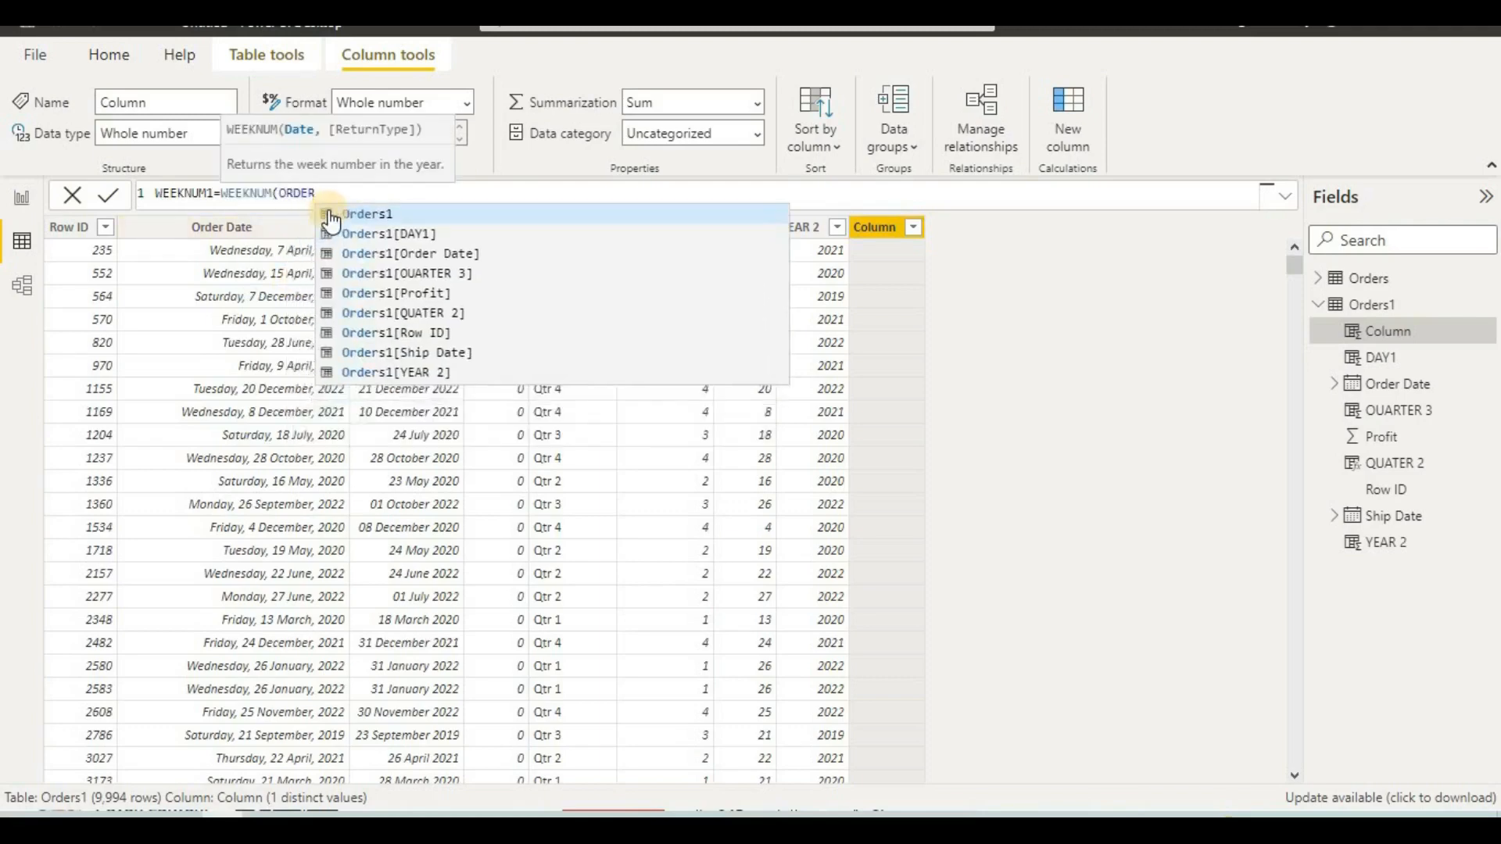
{"action": "left_click", "coordinate": [374, 257]}
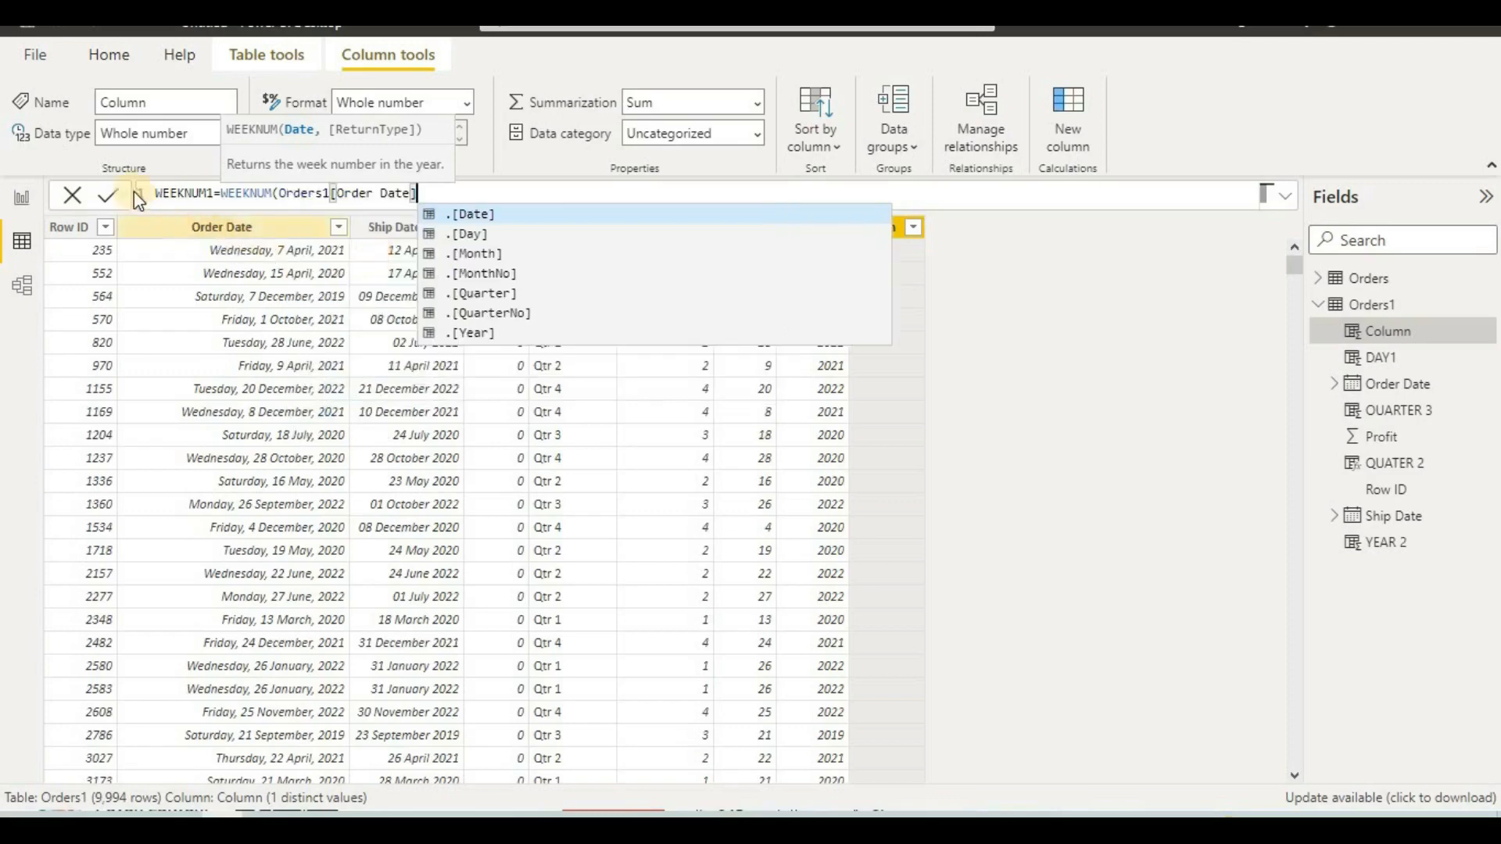
{"action": "left_click", "coordinate": [109, 197]}
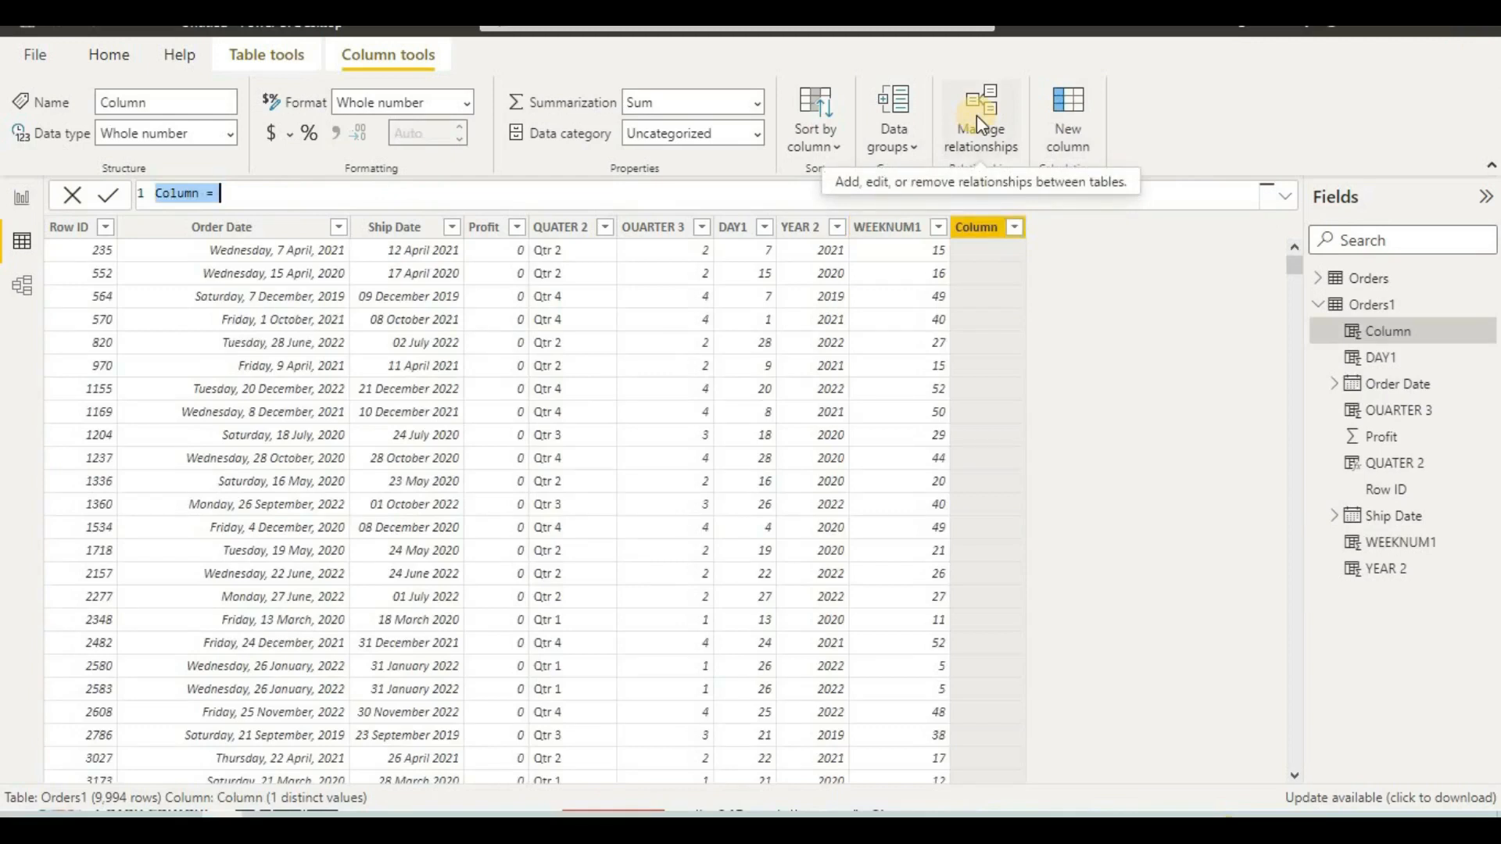
Add a calculated column to Orders1 with the formula WEEKDAYS = WEEKDAY(Orders1[Order Date]) and check its values against the order dates
{"action": "type", "text": "WEEKDAYS="}
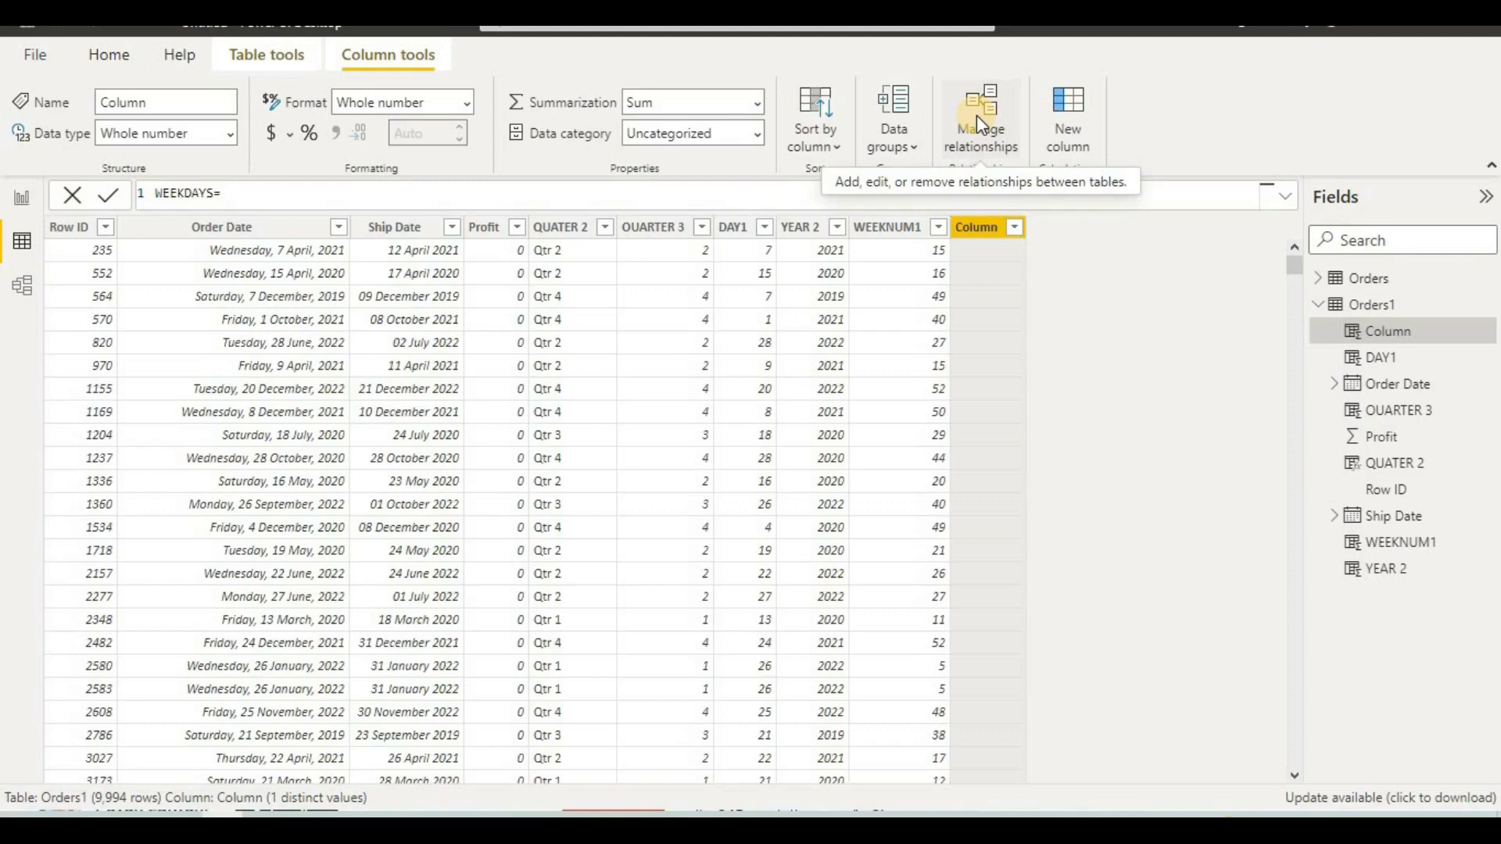
{"action": "type", "text": "WEEK"}
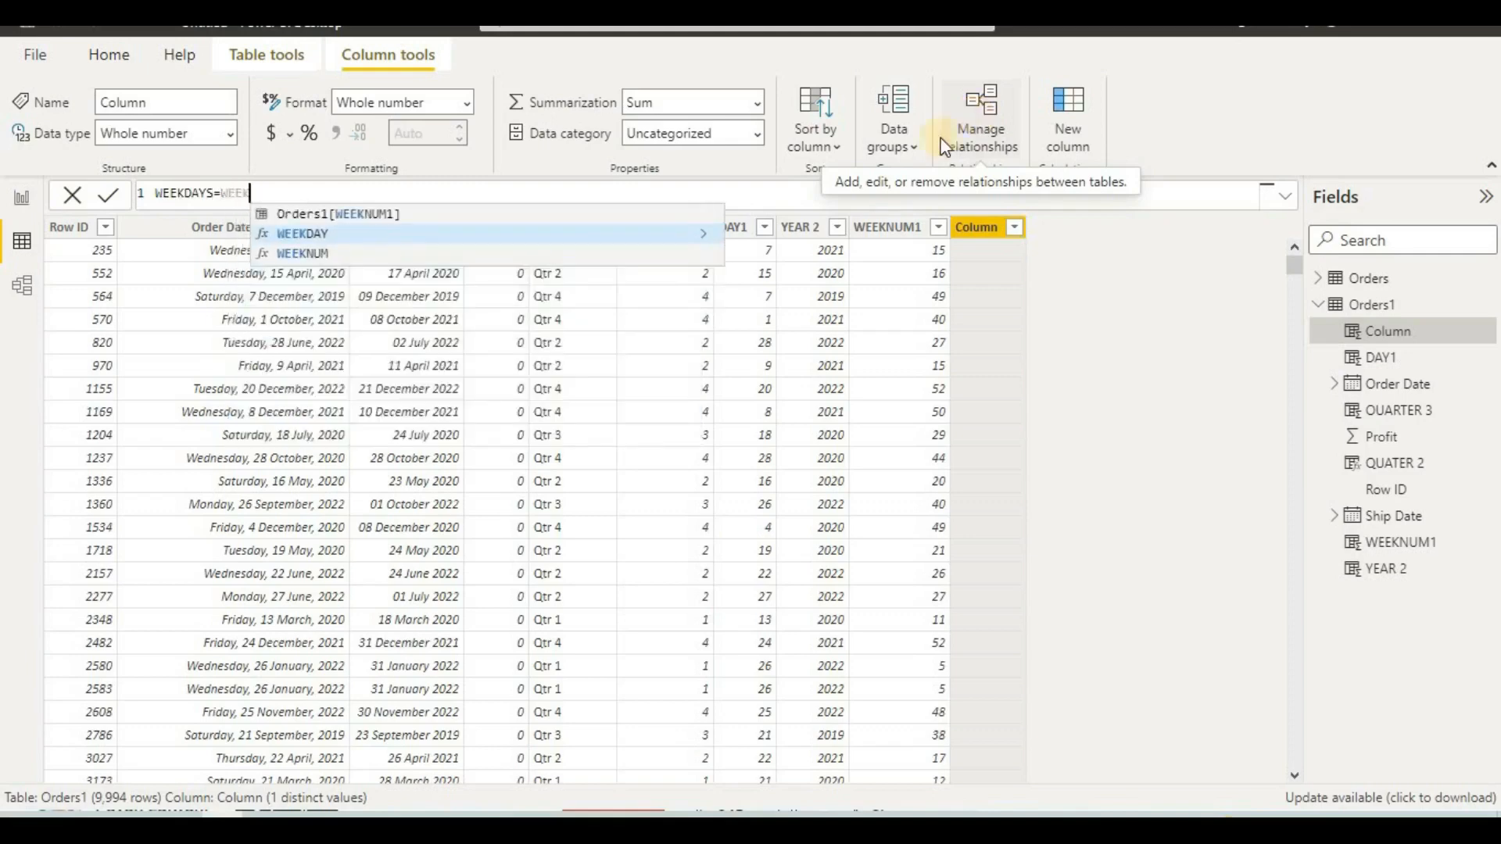
{"action": "left_click", "coordinate": [585, 235]}
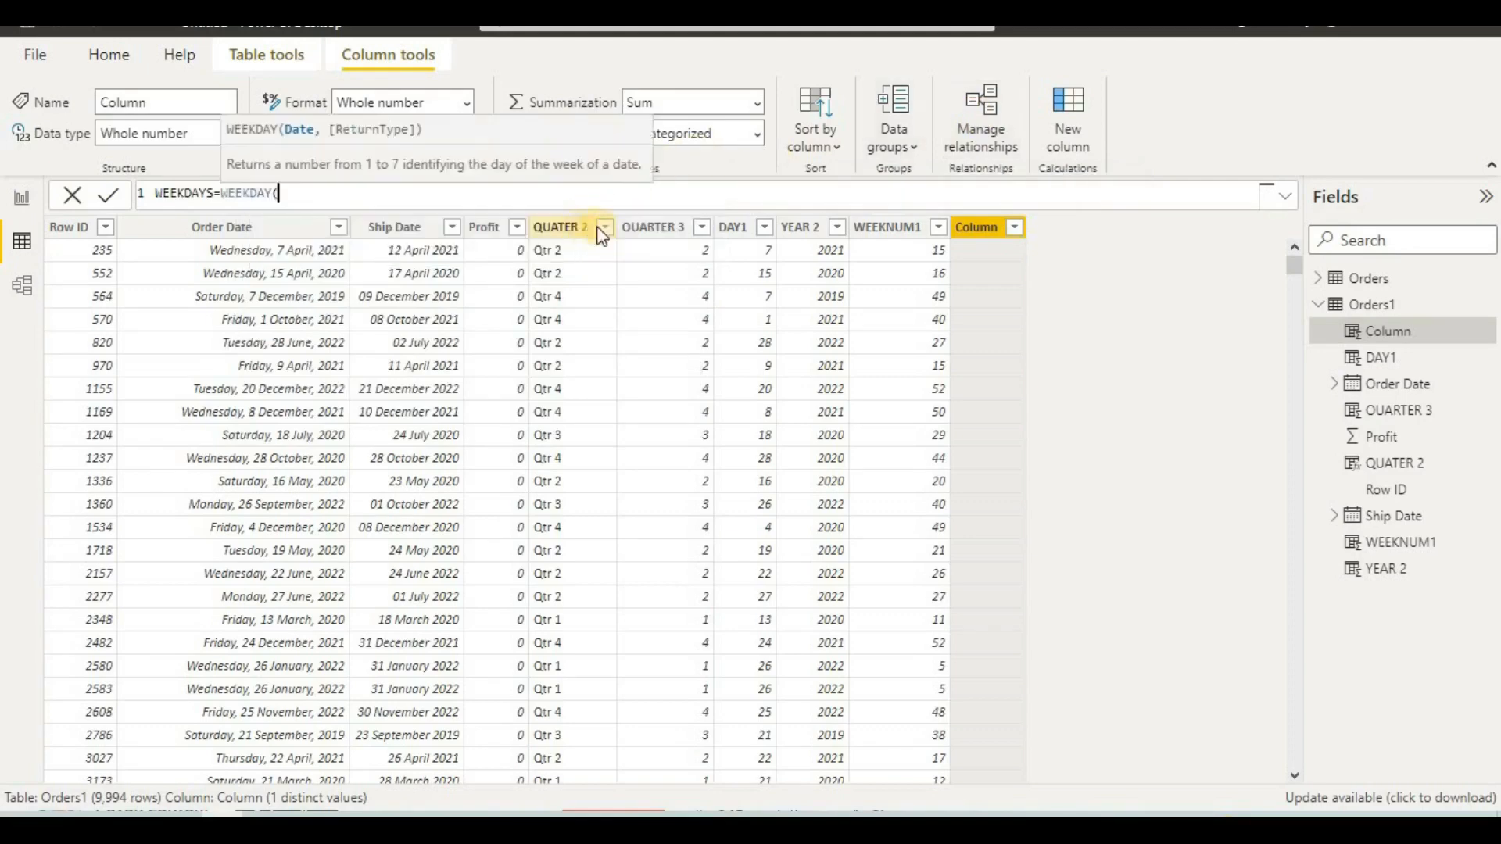
{"action": "type", "text": "ORDER"}
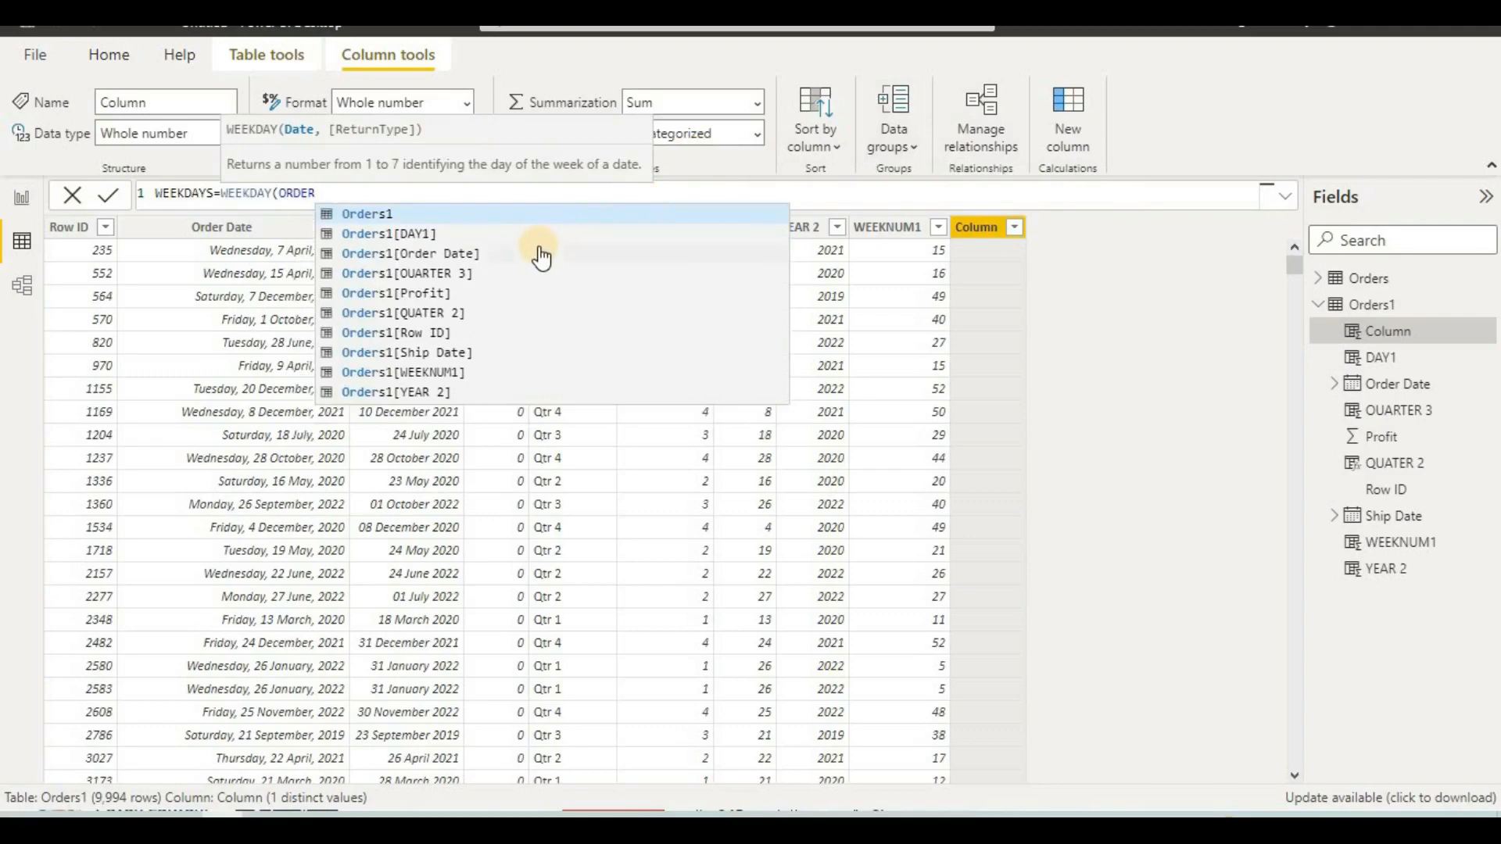
{"action": "left_click", "coordinate": [541, 254]}
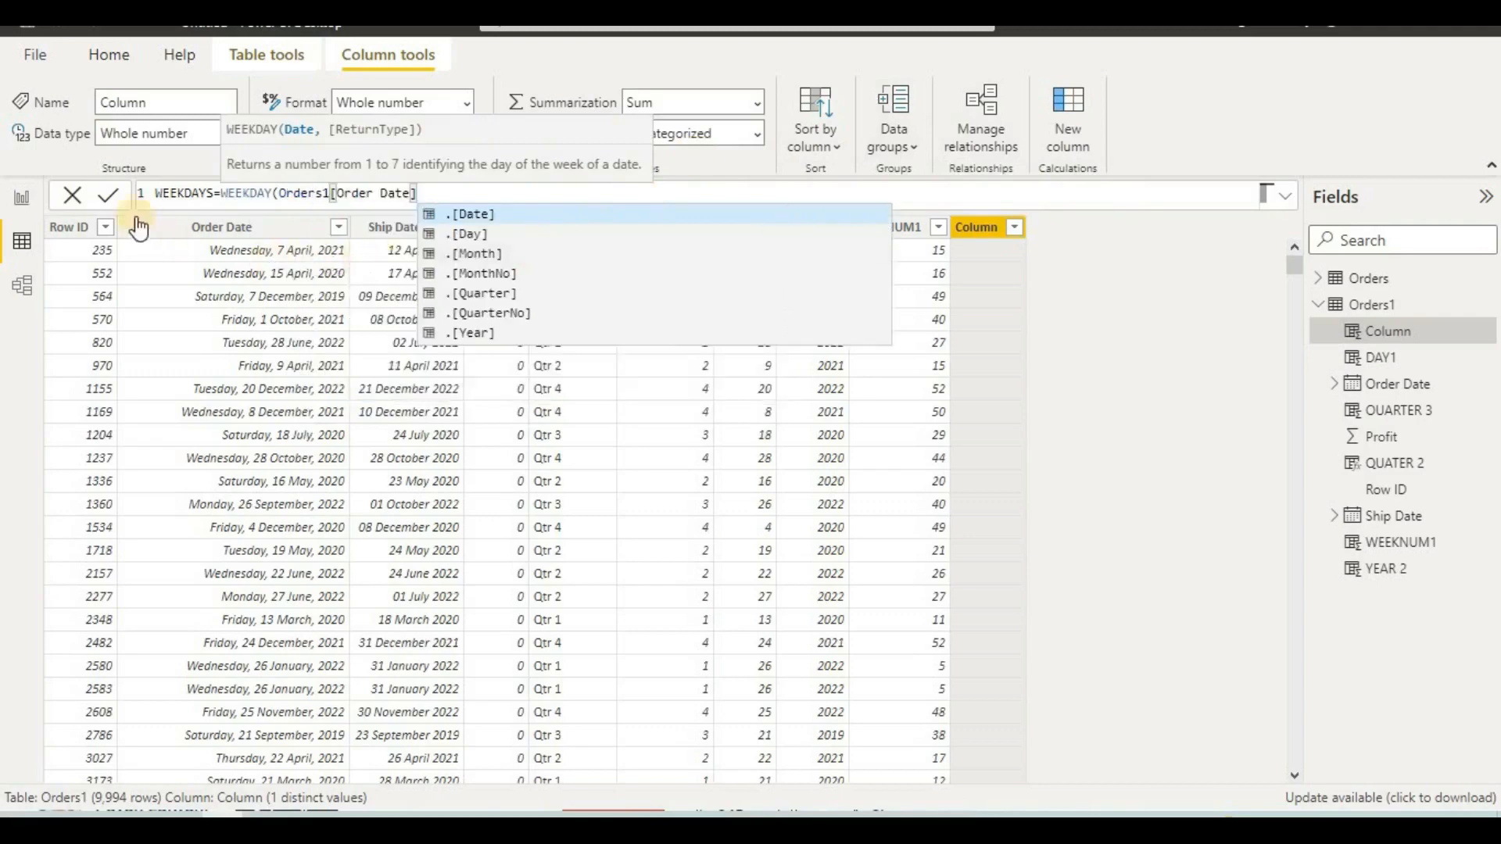
{"action": "left_click", "coordinate": [115, 193]}
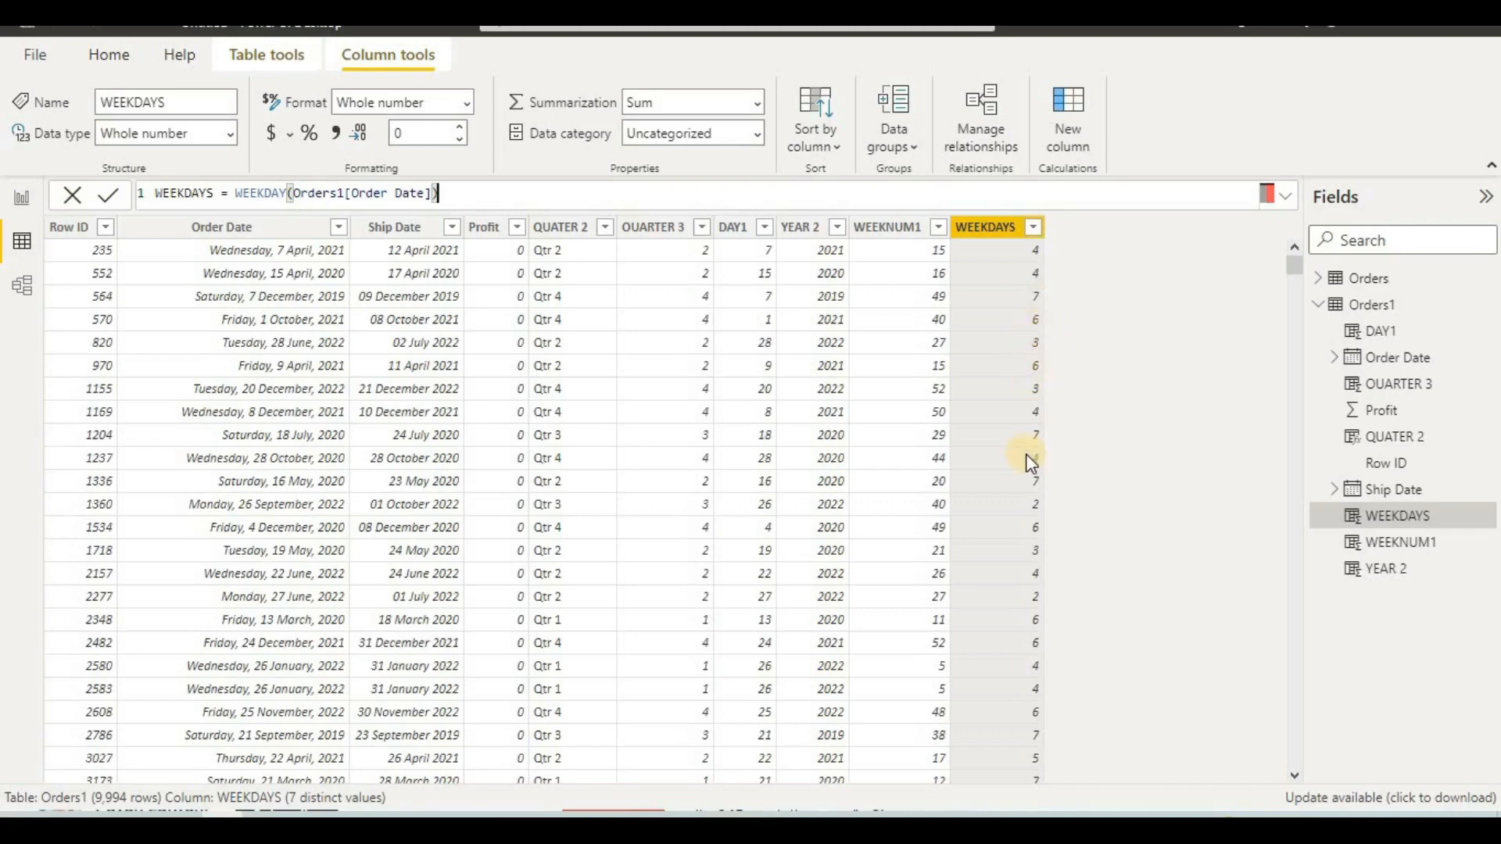
{"action": "scroll", "coordinate": [1026, 454], "scroll_direction": "down", "scroll_amount": 7}
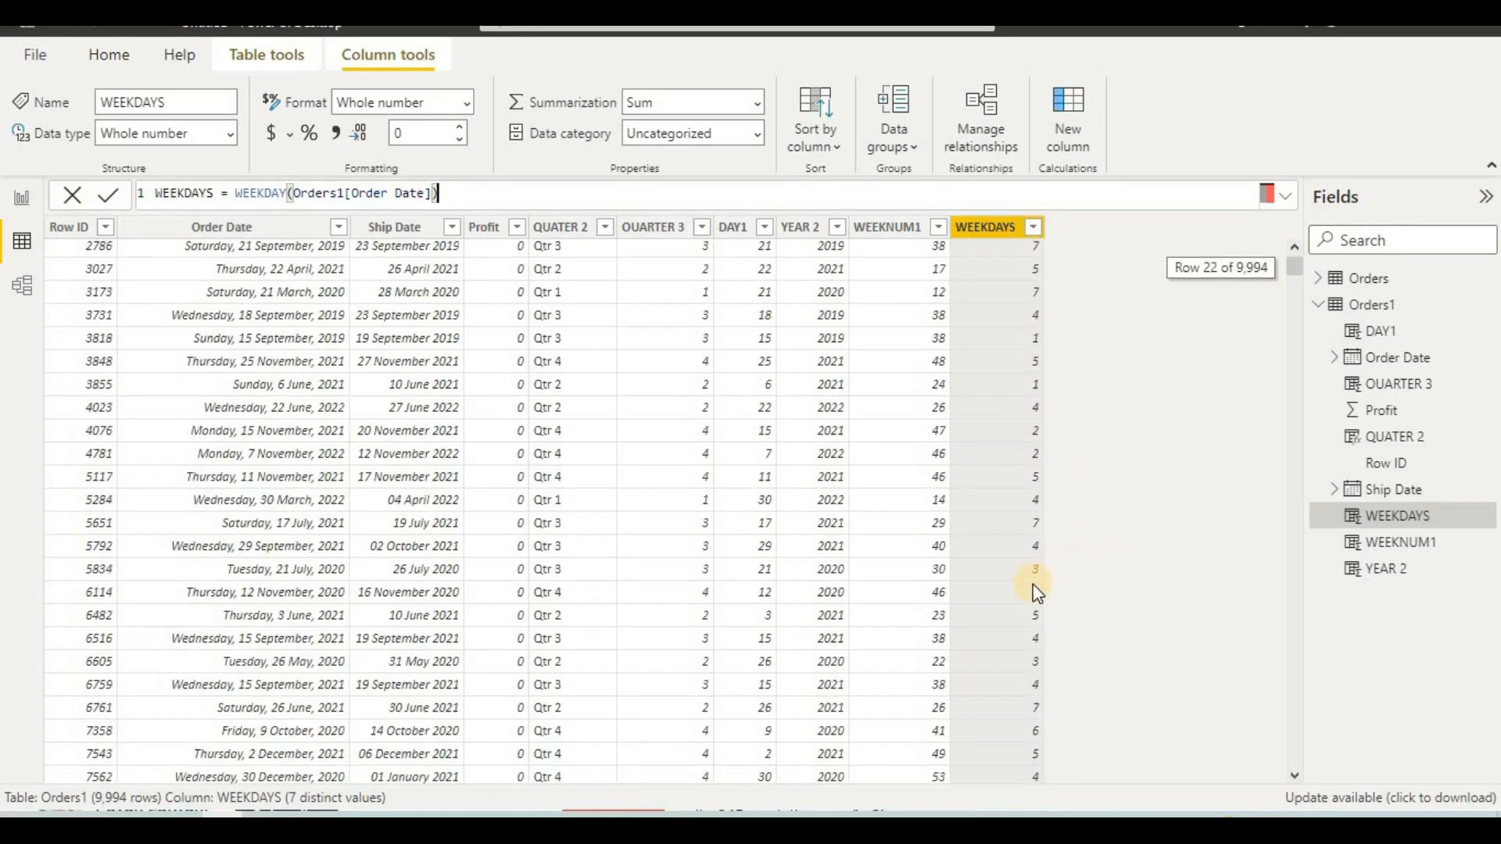
{"action": "scroll", "coordinate": [1034, 586], "scroll_direction": "up", "scroll_amount": 1}
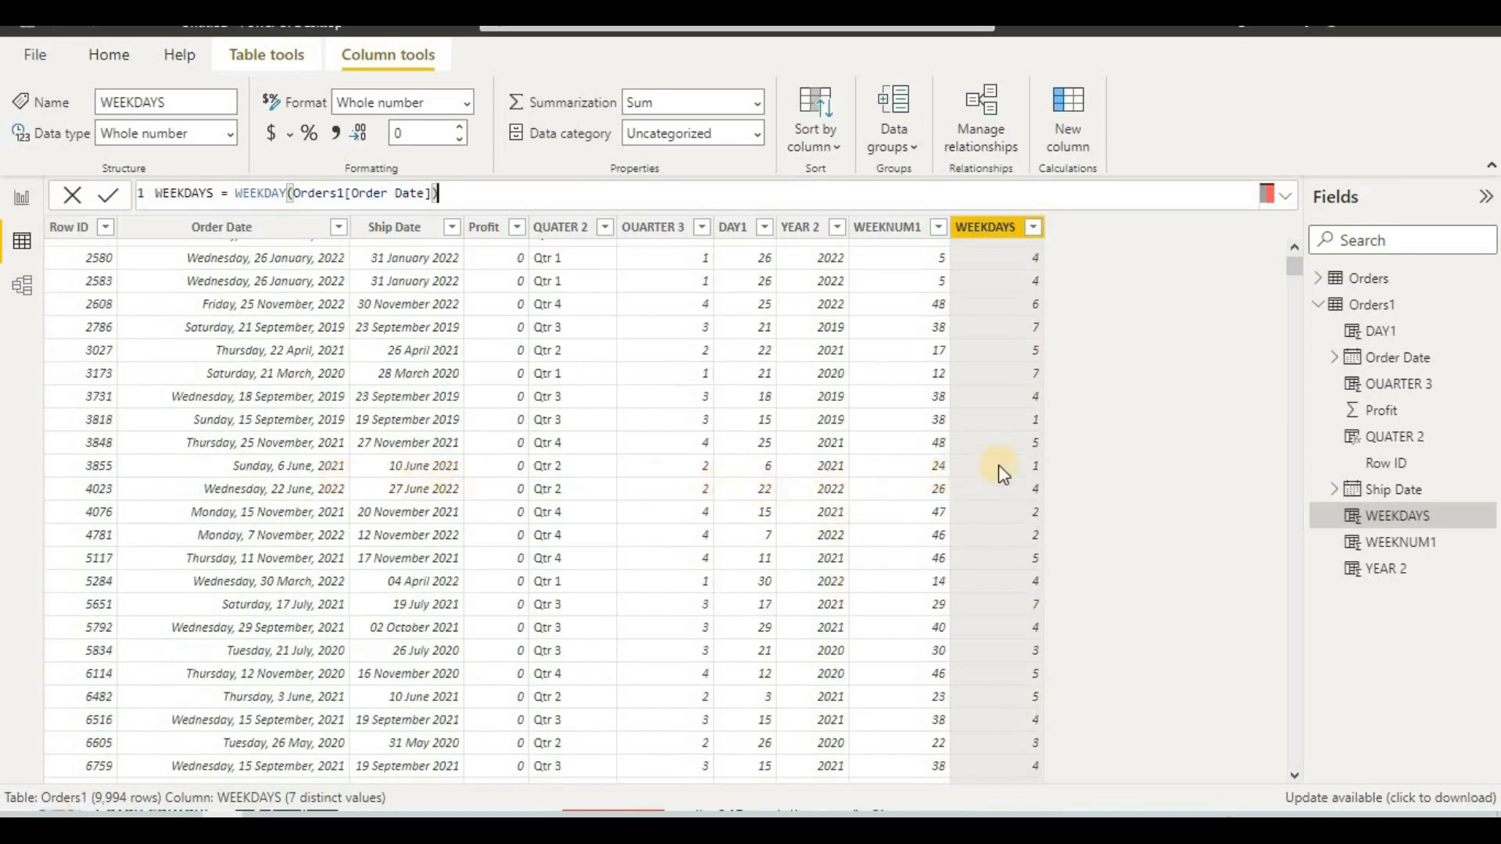
{"action": "scroll", "coordinate": [1016, 494], "scroll_direction": "up", "scroll_amount": 6}
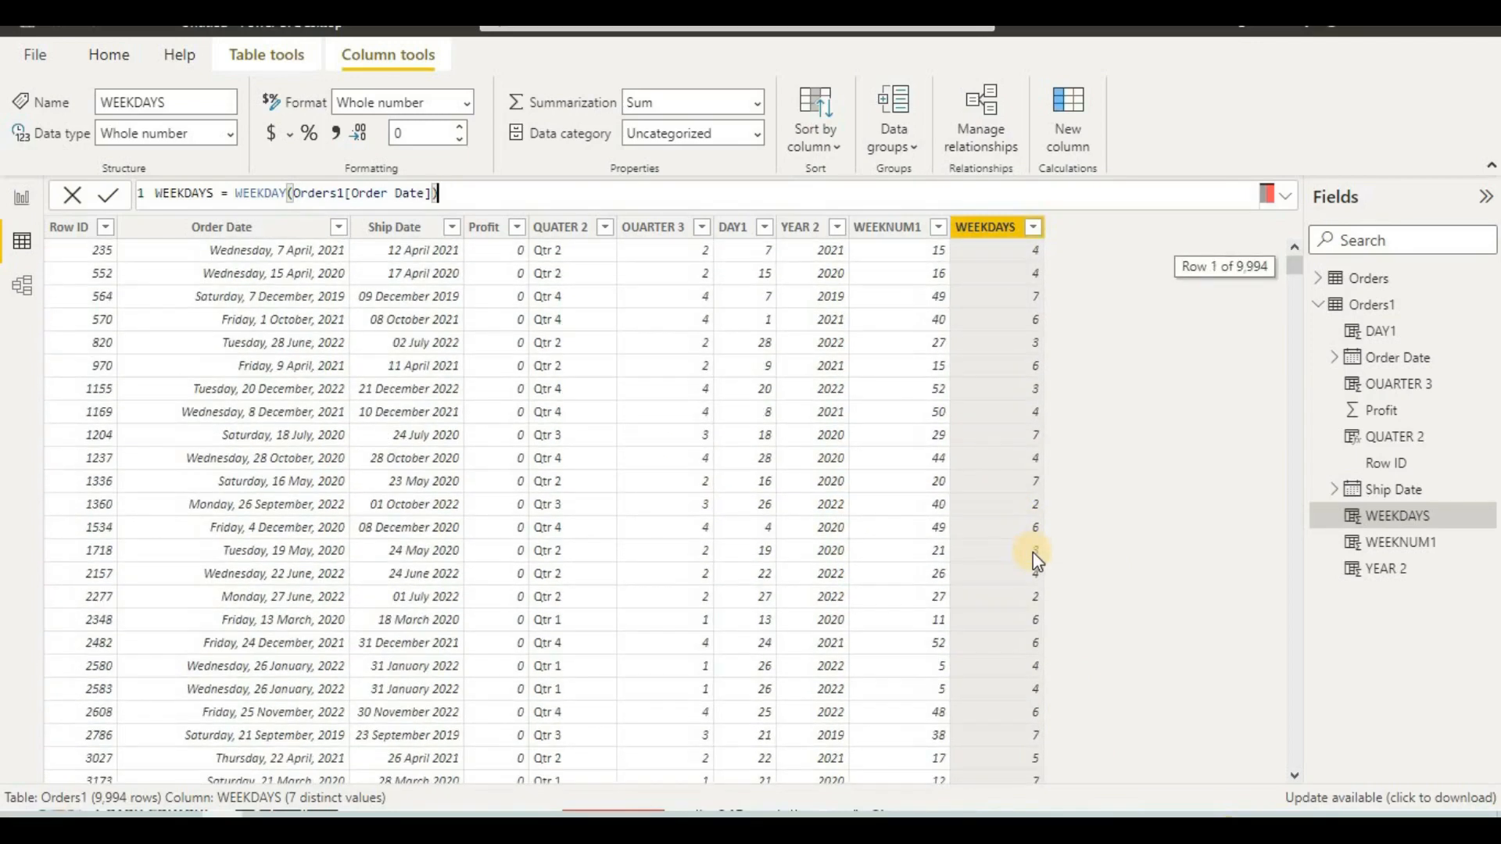
{"action": "scroll", "coordinate": [1034, 553], "scroll_direction": "down", "scroll_amount": 3}
{"action": "scroll", "coordinate": [1032, 562], "scroll_direction": "up", "scroll_amount": 3}
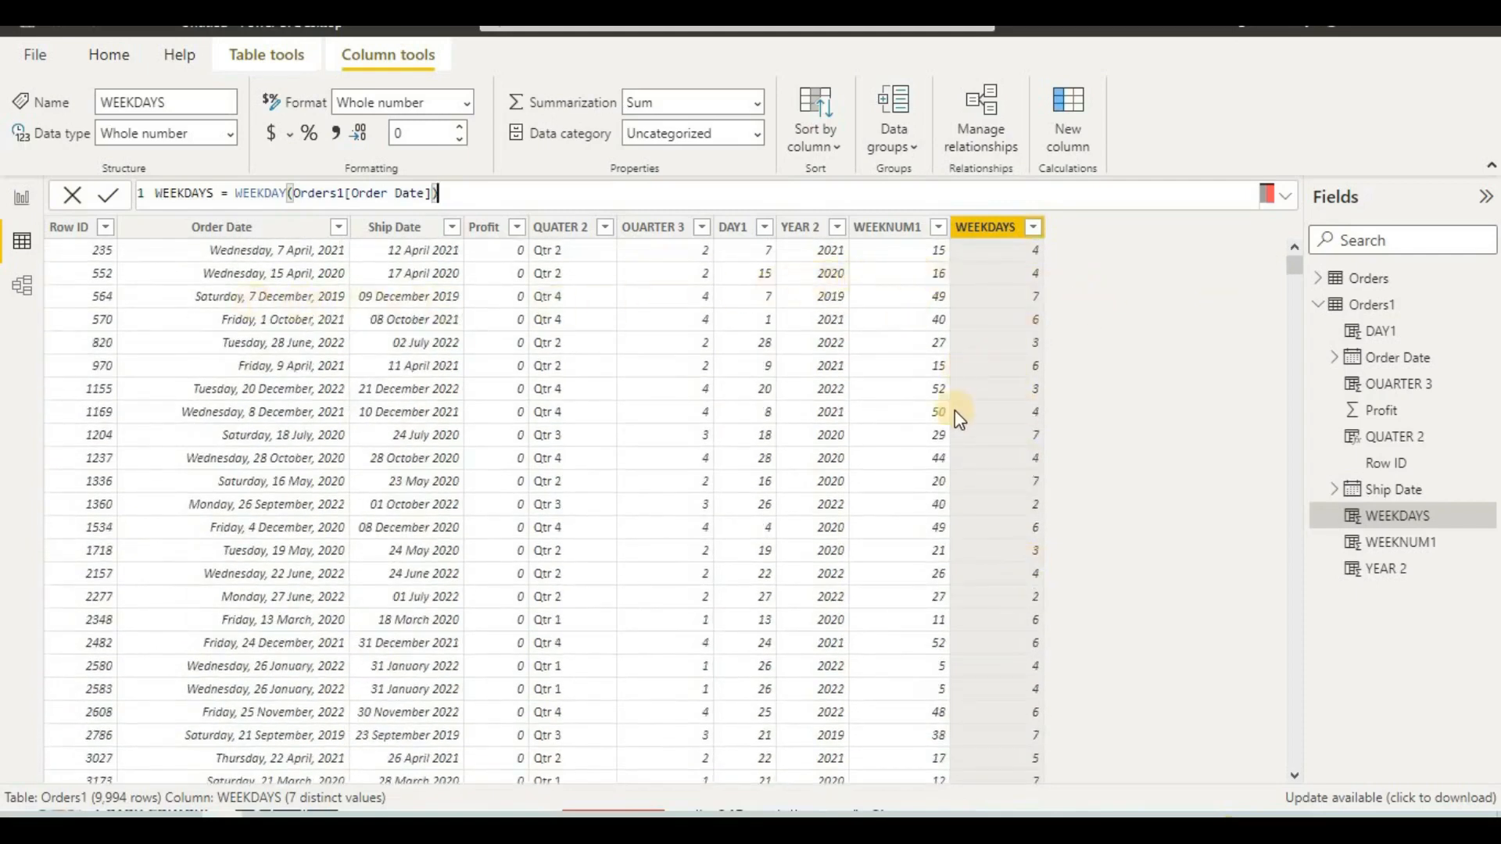
Clear the fields of the broken column chart on Page 2 and plot Profit on the Y-axis by WEEKNUM1 on the X-axis
{"action": "left_click", "coordinate": [19, 201]}
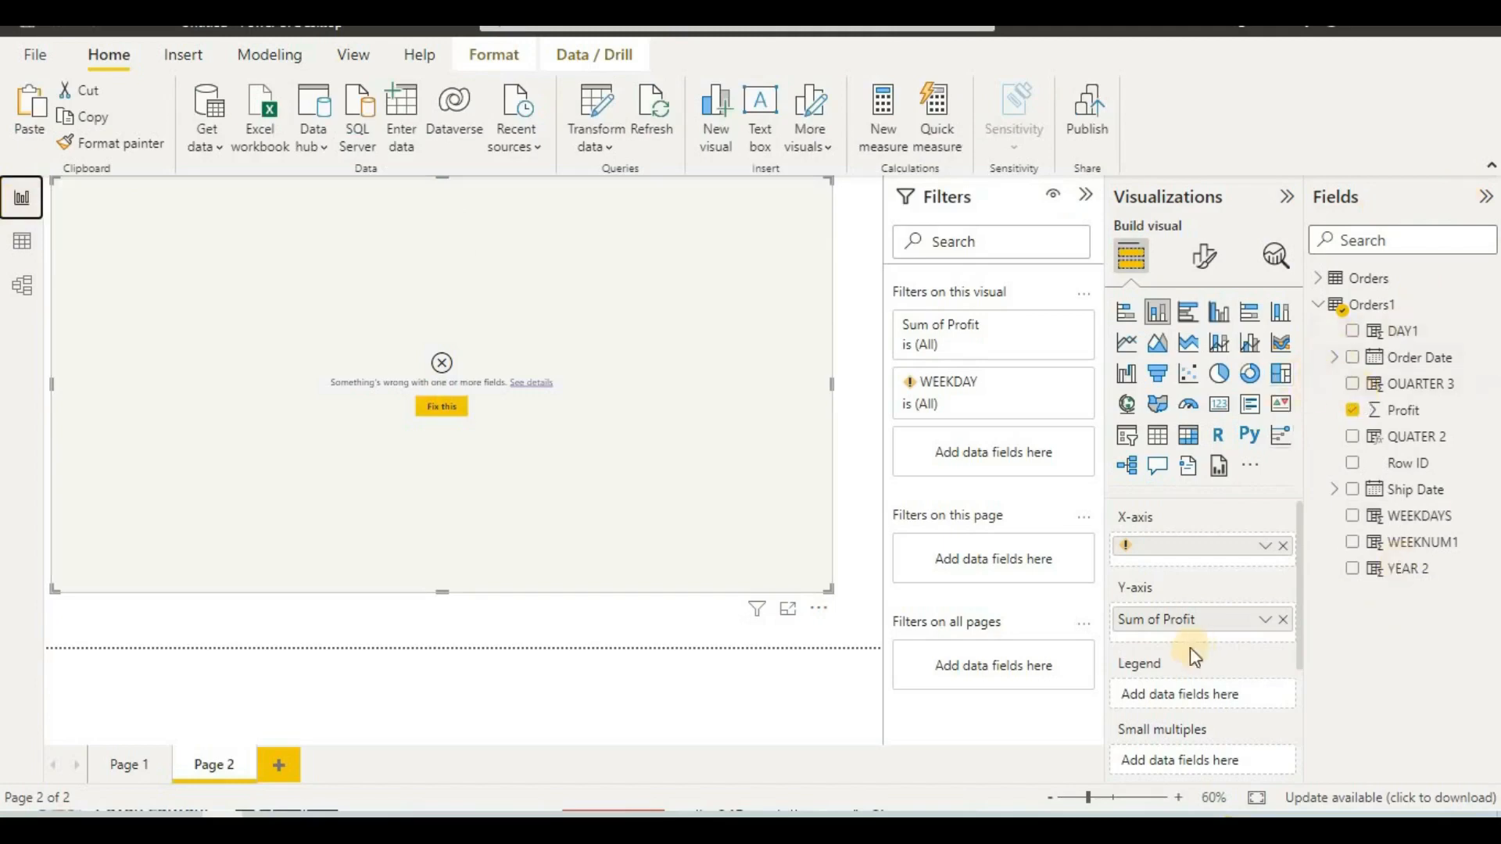
{"action": "left_click", "coordinate": [1283, 619]}
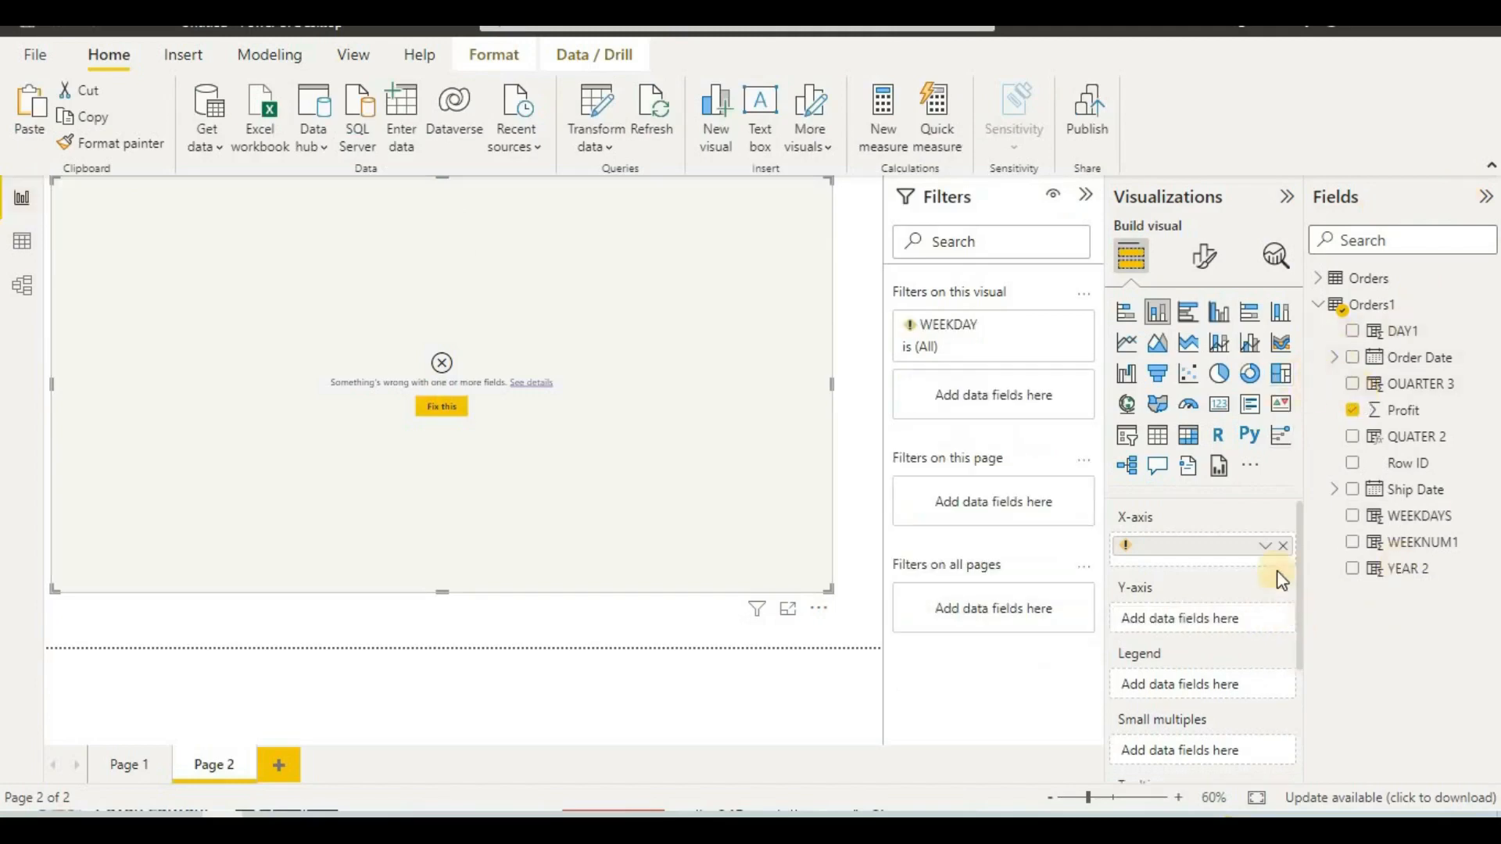
{"action": "left_click", "coordinate": [1282, 547]}
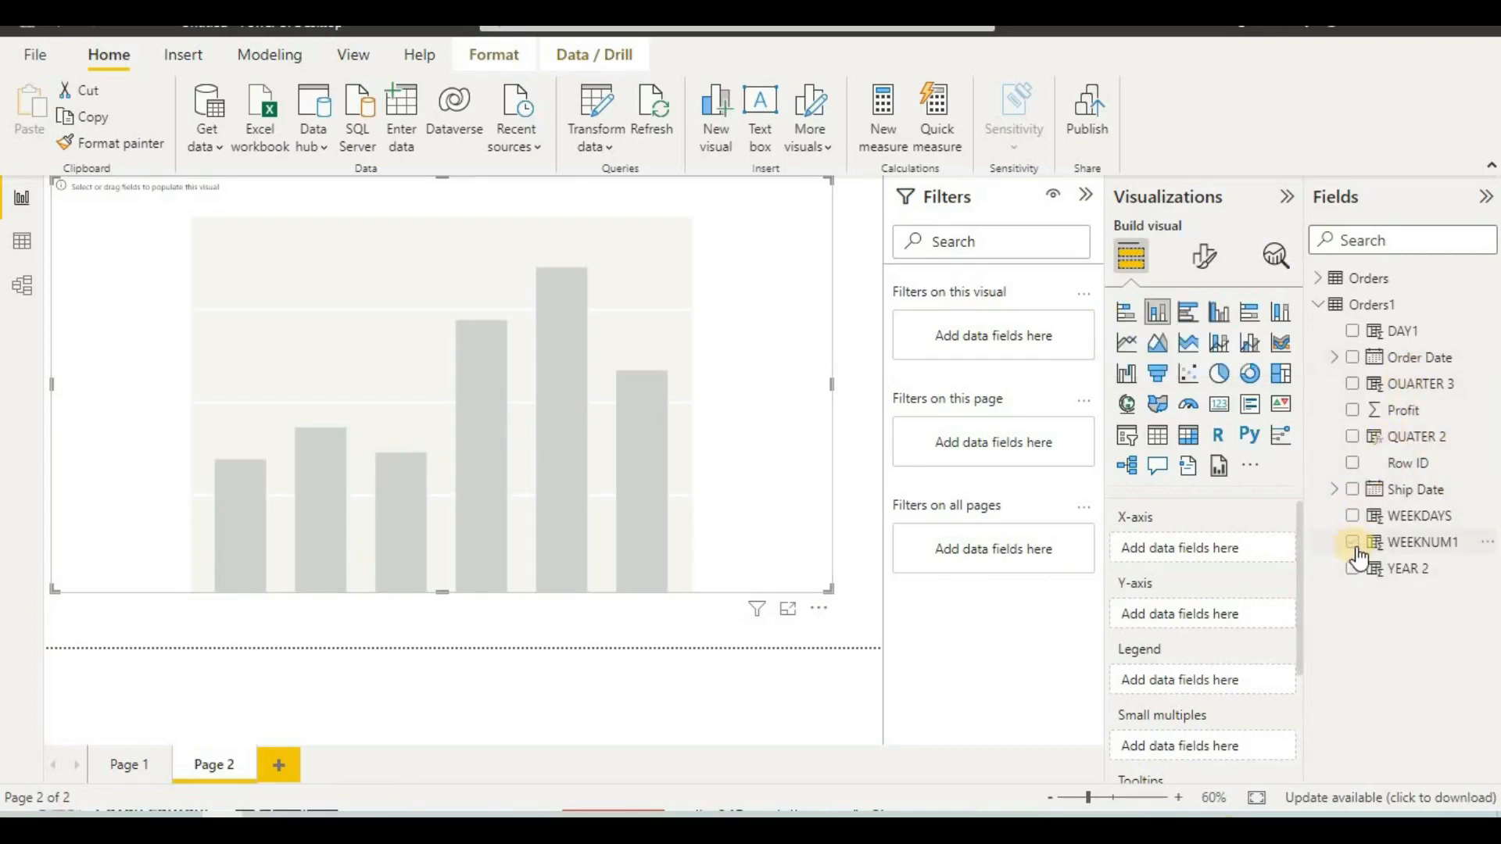
{"action": "left_click_drag", "start_coordinate": [1359, 557], "coordinate": [1191, 557]}
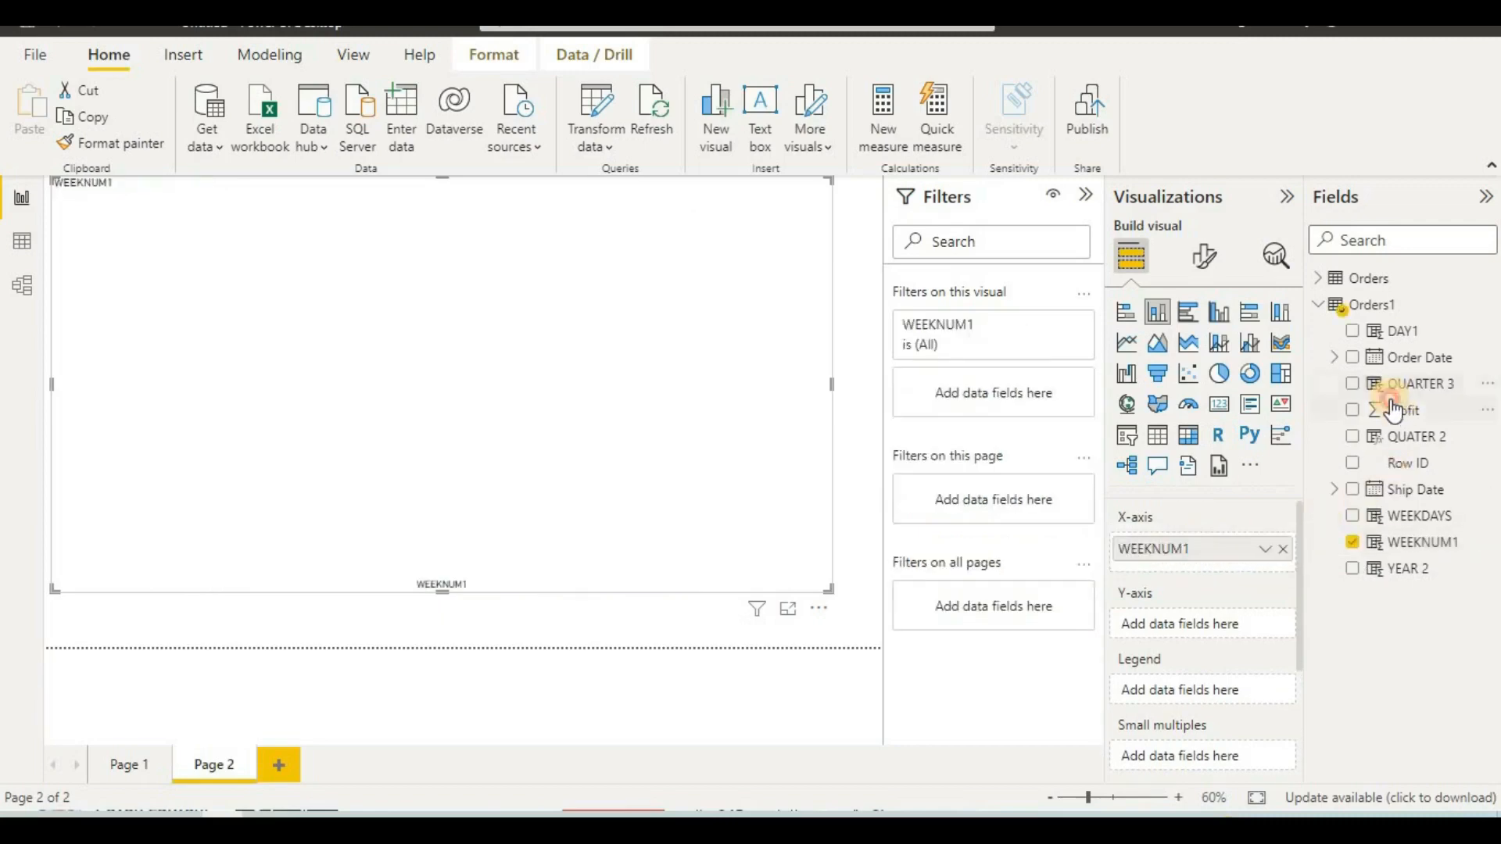
{"action": "left_click_drag", "start_coordinate": [1394, 412], "coordinate": [1285, 621]}
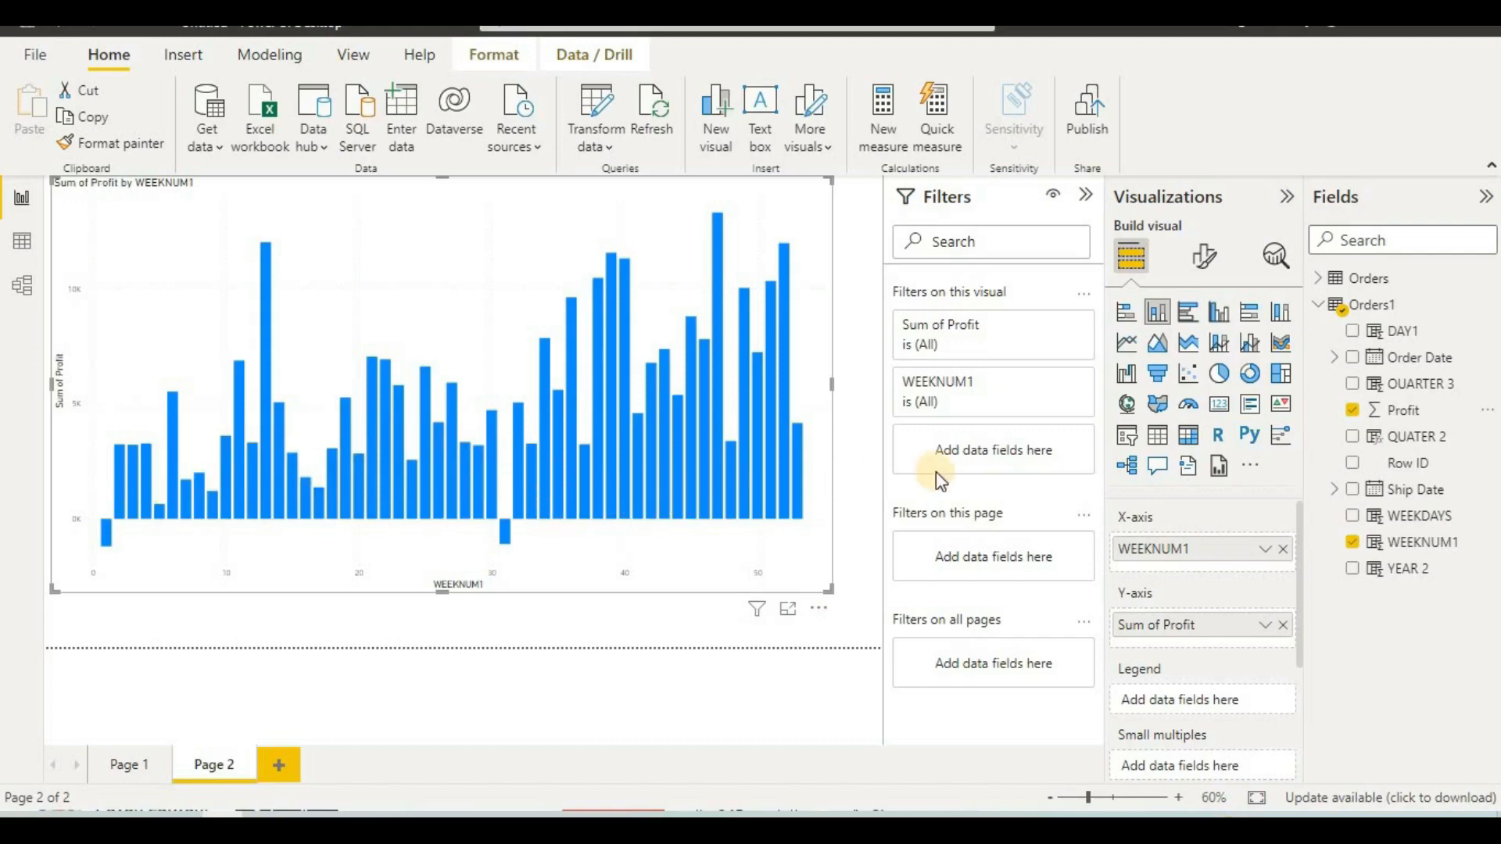
{"action": "mouse_move", "coordinate": [787, 476]}
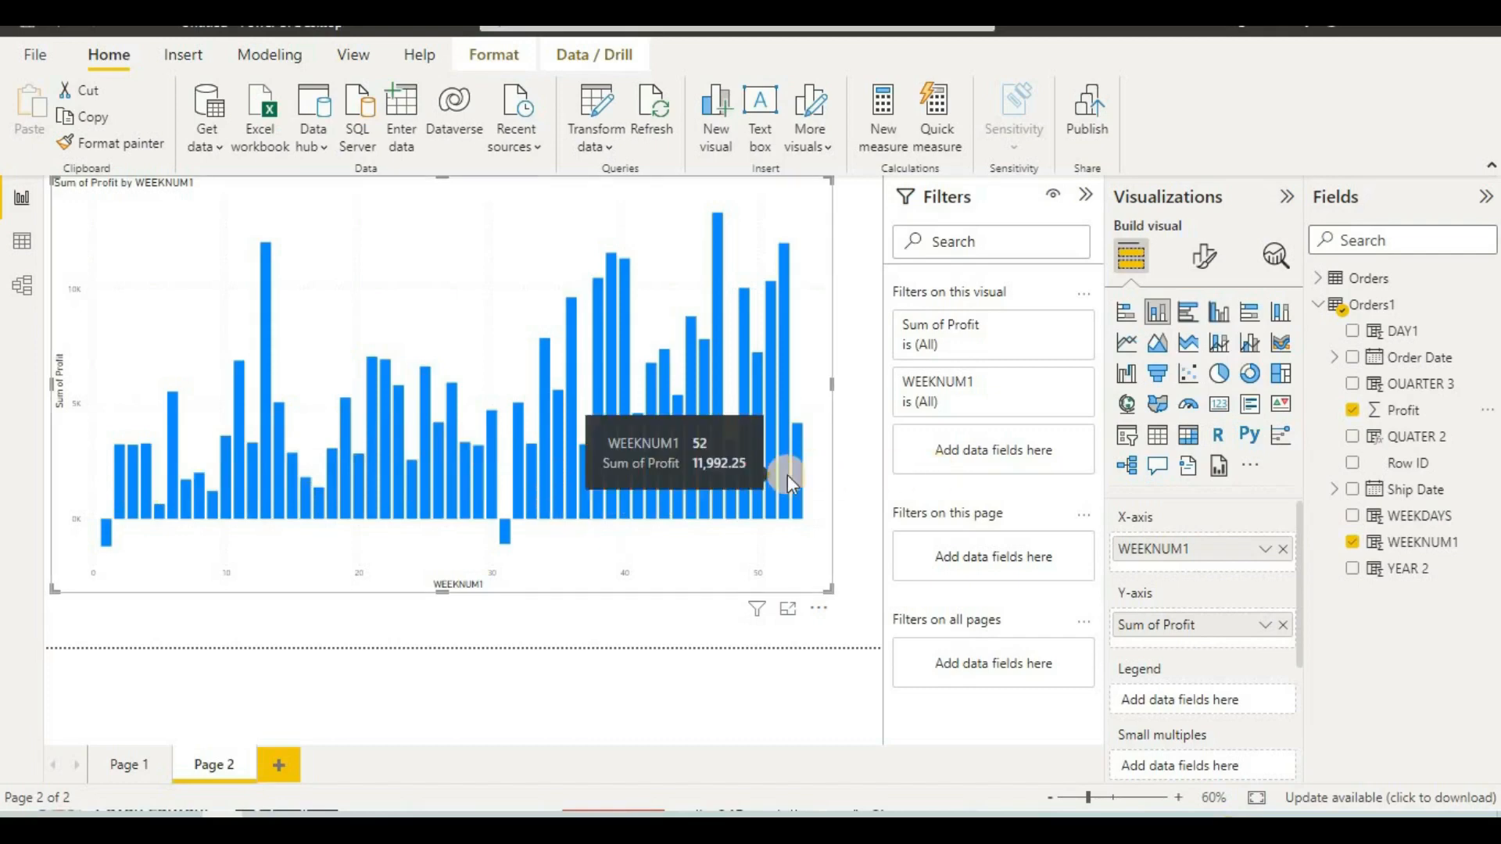
Replace WEEKNUM1 with WEEKDAYS on the chart's X-axis and shrink the chart to about half its width
{"action": "left_click", "coordinate": [1285, 550]}
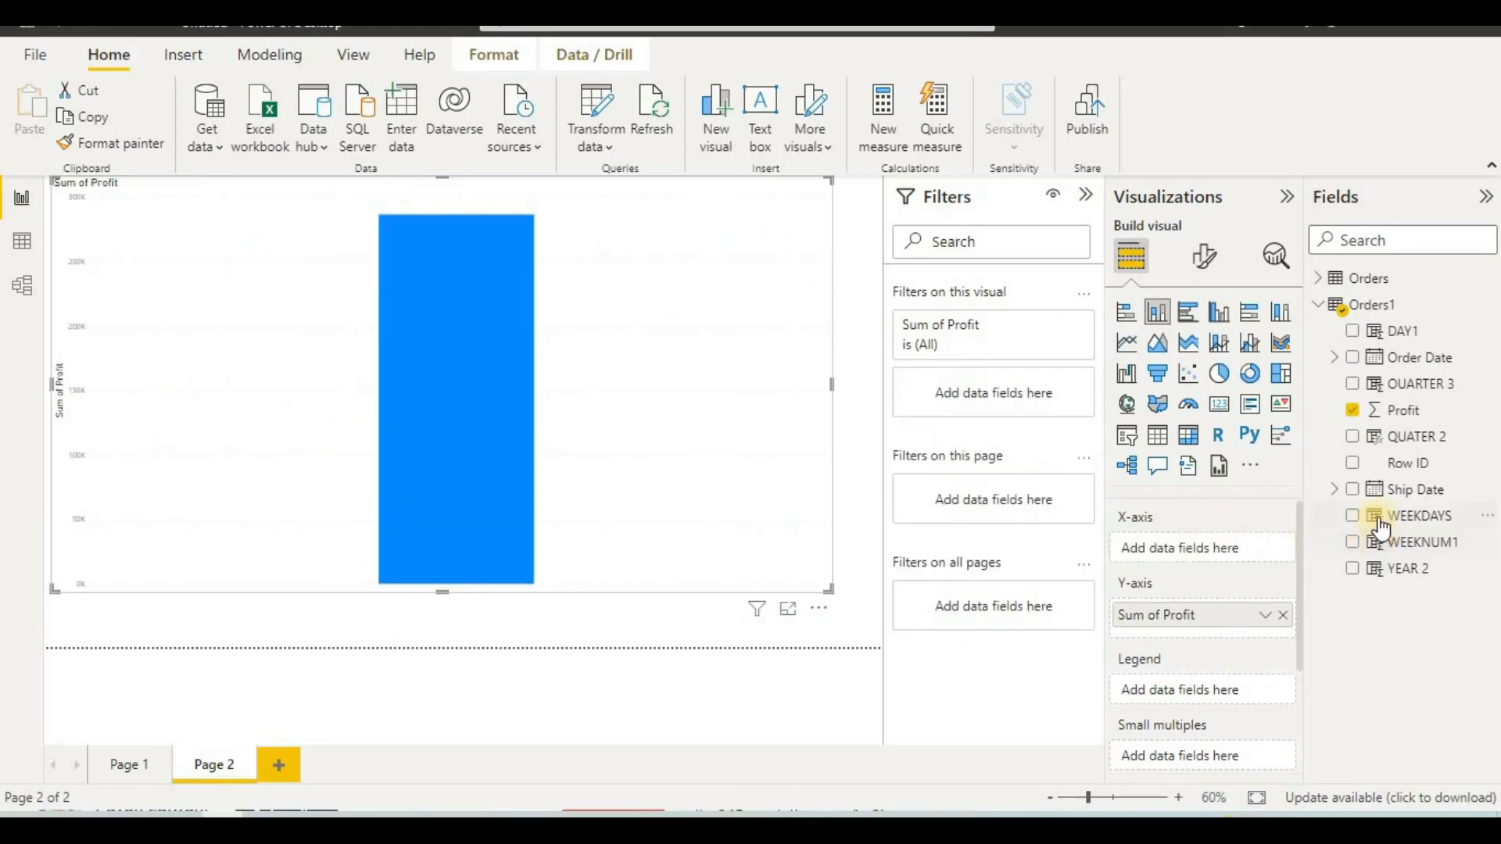
{"action": "left_click_drag", "start_coordinate": [1379, 528], "coordinate": [1203, 540]}
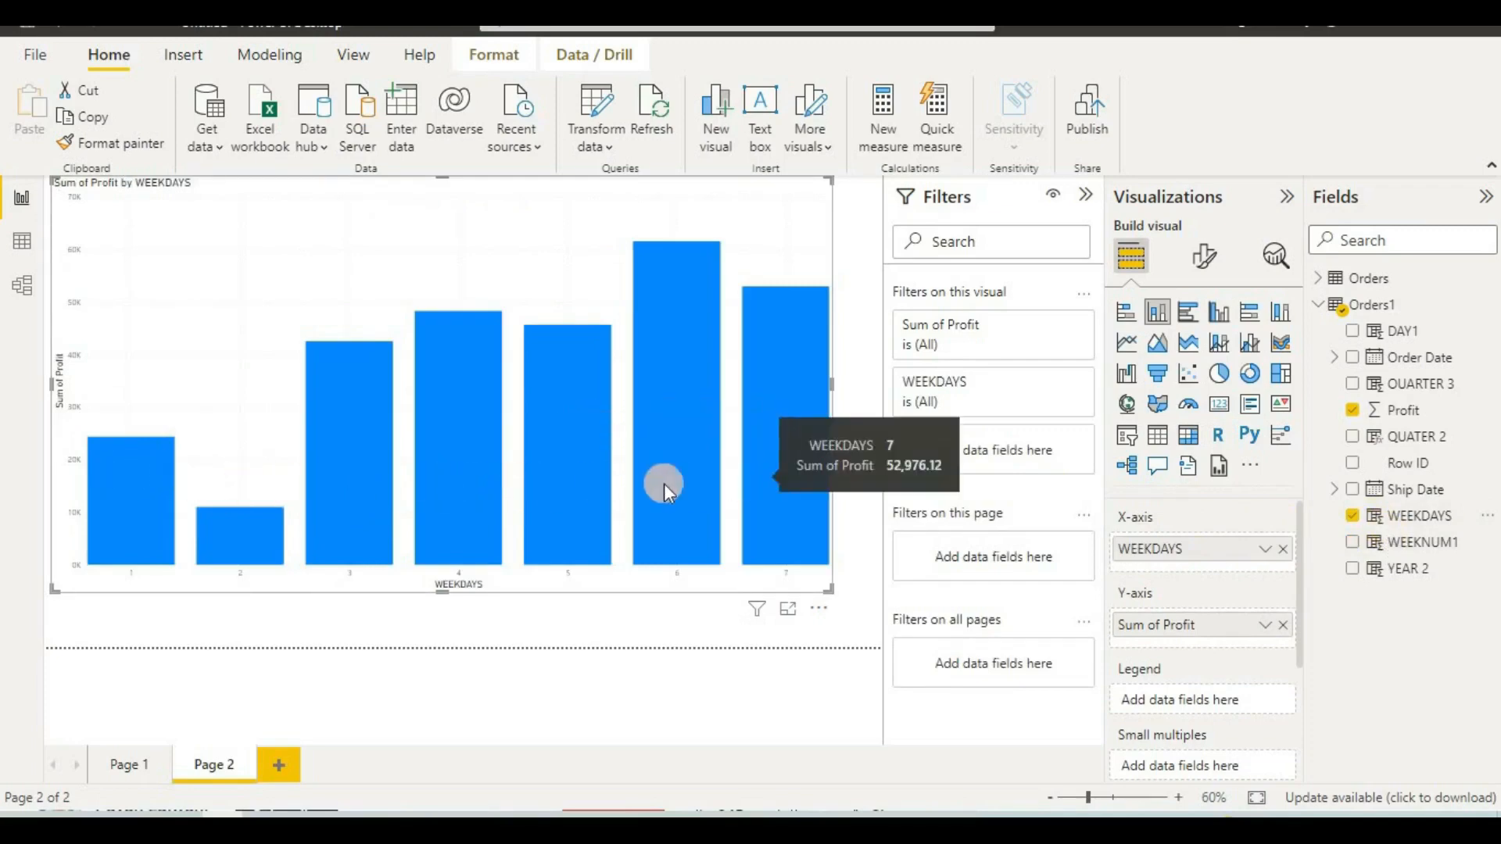
{"action": "left_click", "coordinate": [21, 241]}
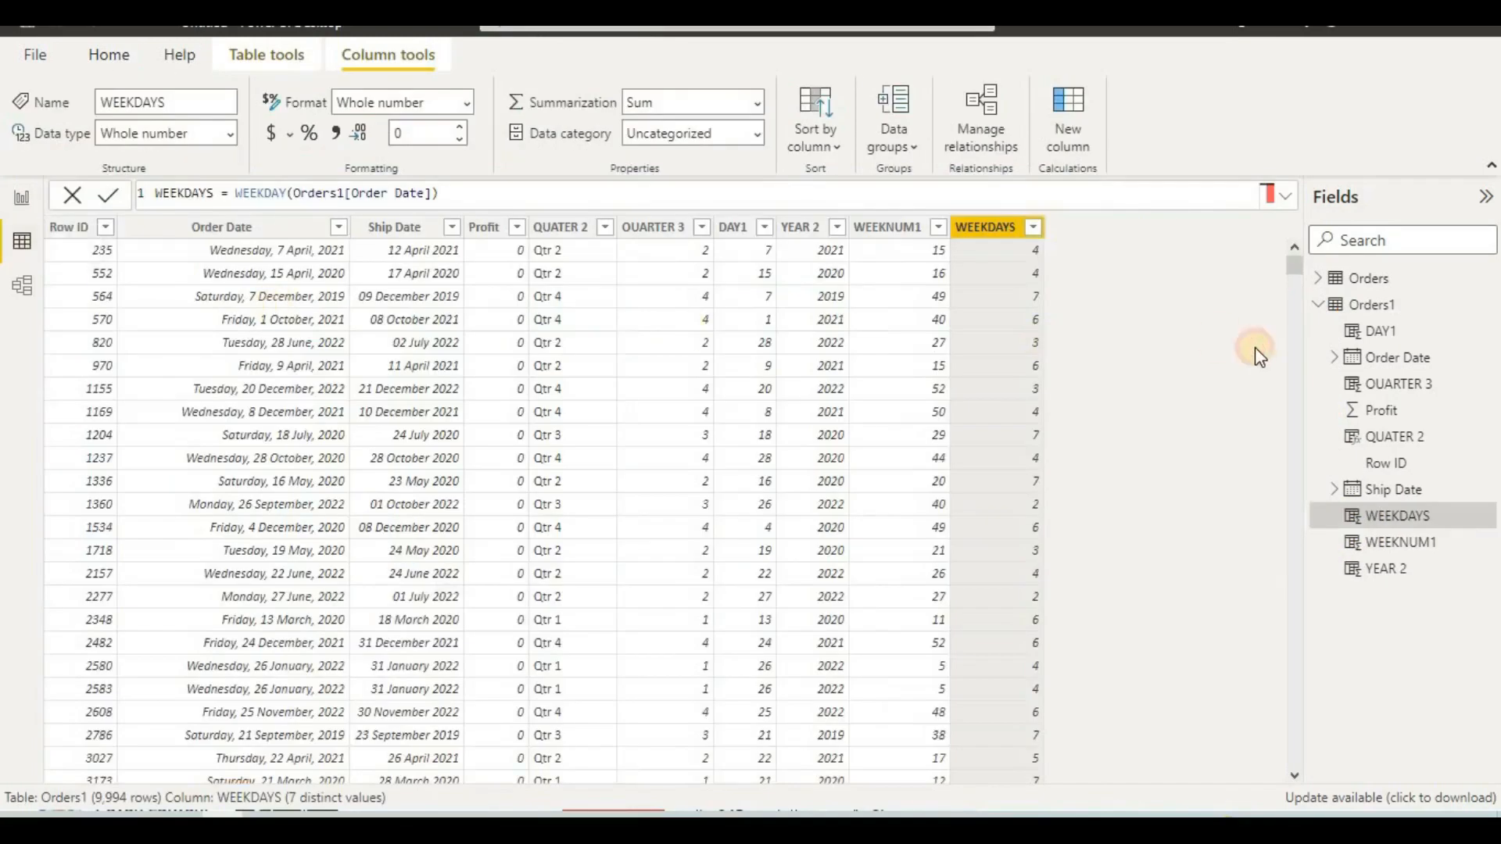
{"action": "left_click", "coordinate": [23, 200]}
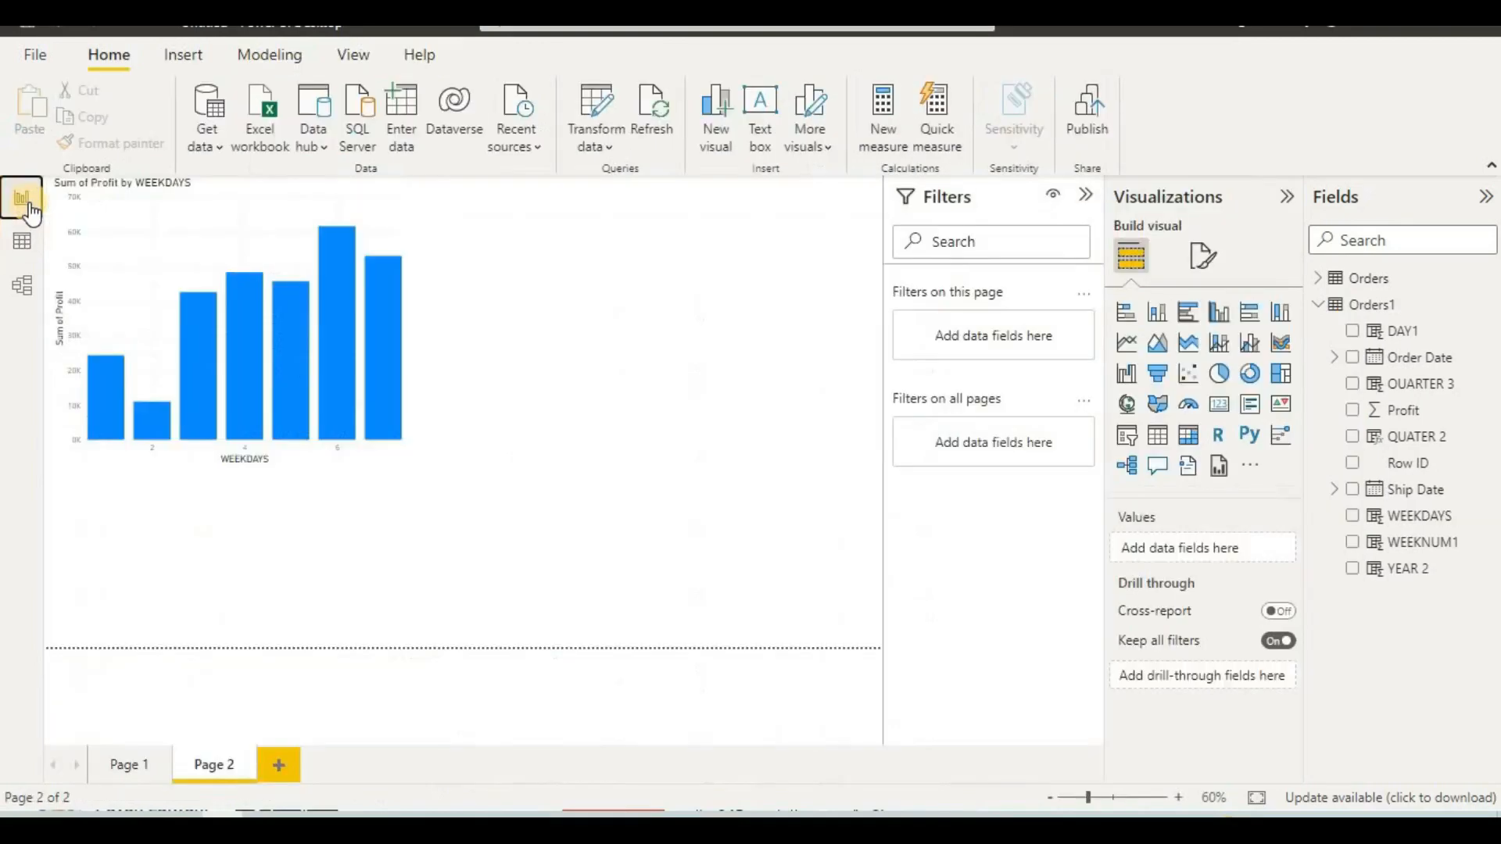
Add a second stacked column chart to Page 2 with WEEKNUM1 on the X-axis and Profit on the Y-axis
{"action": "left_click", "coordinate": [218, 416]}
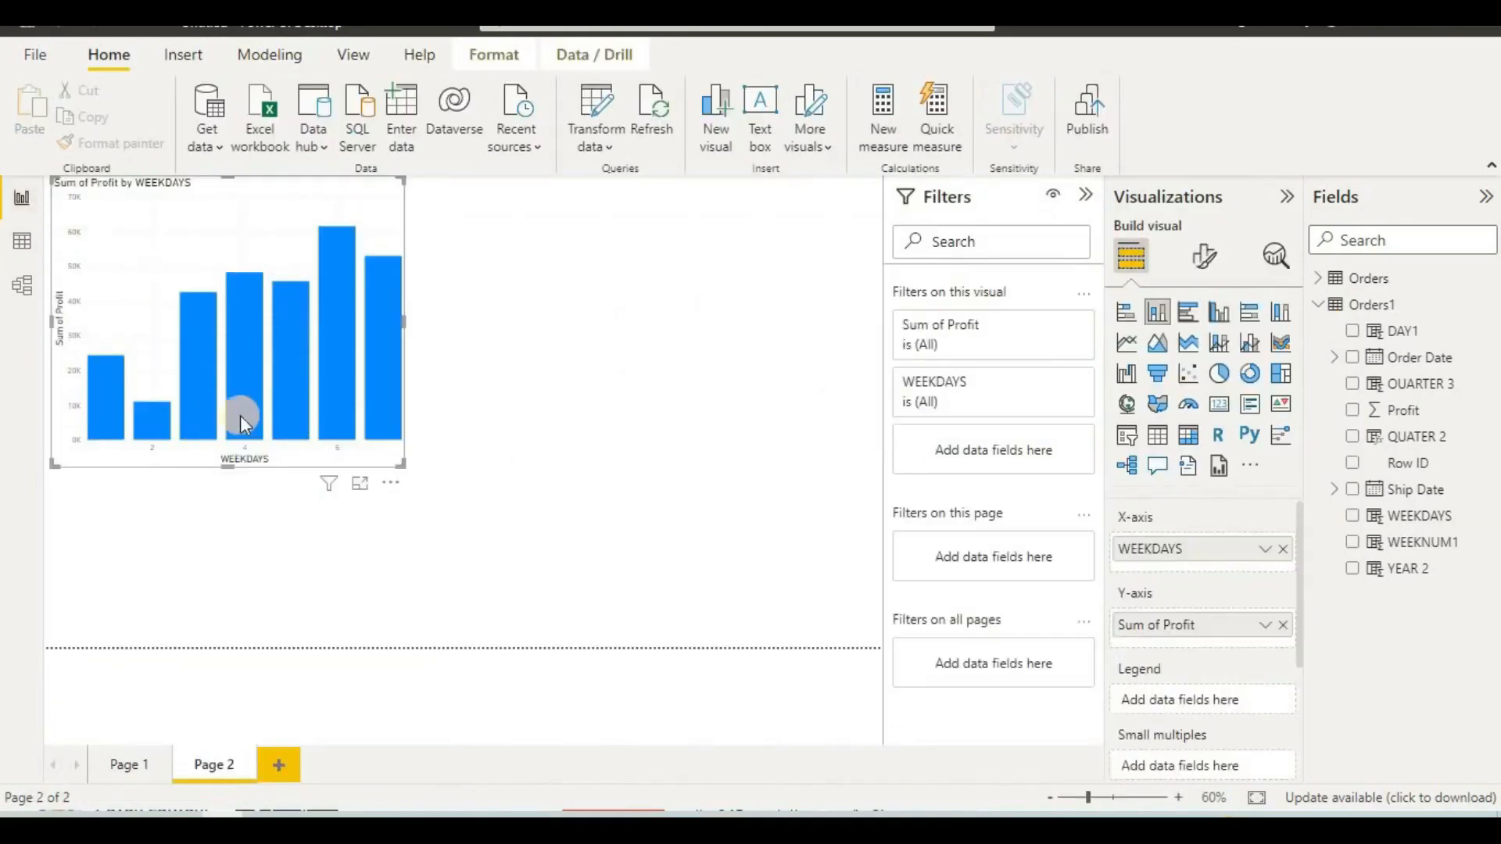
{"action": "left_click", "coordinate": [649, 393]}
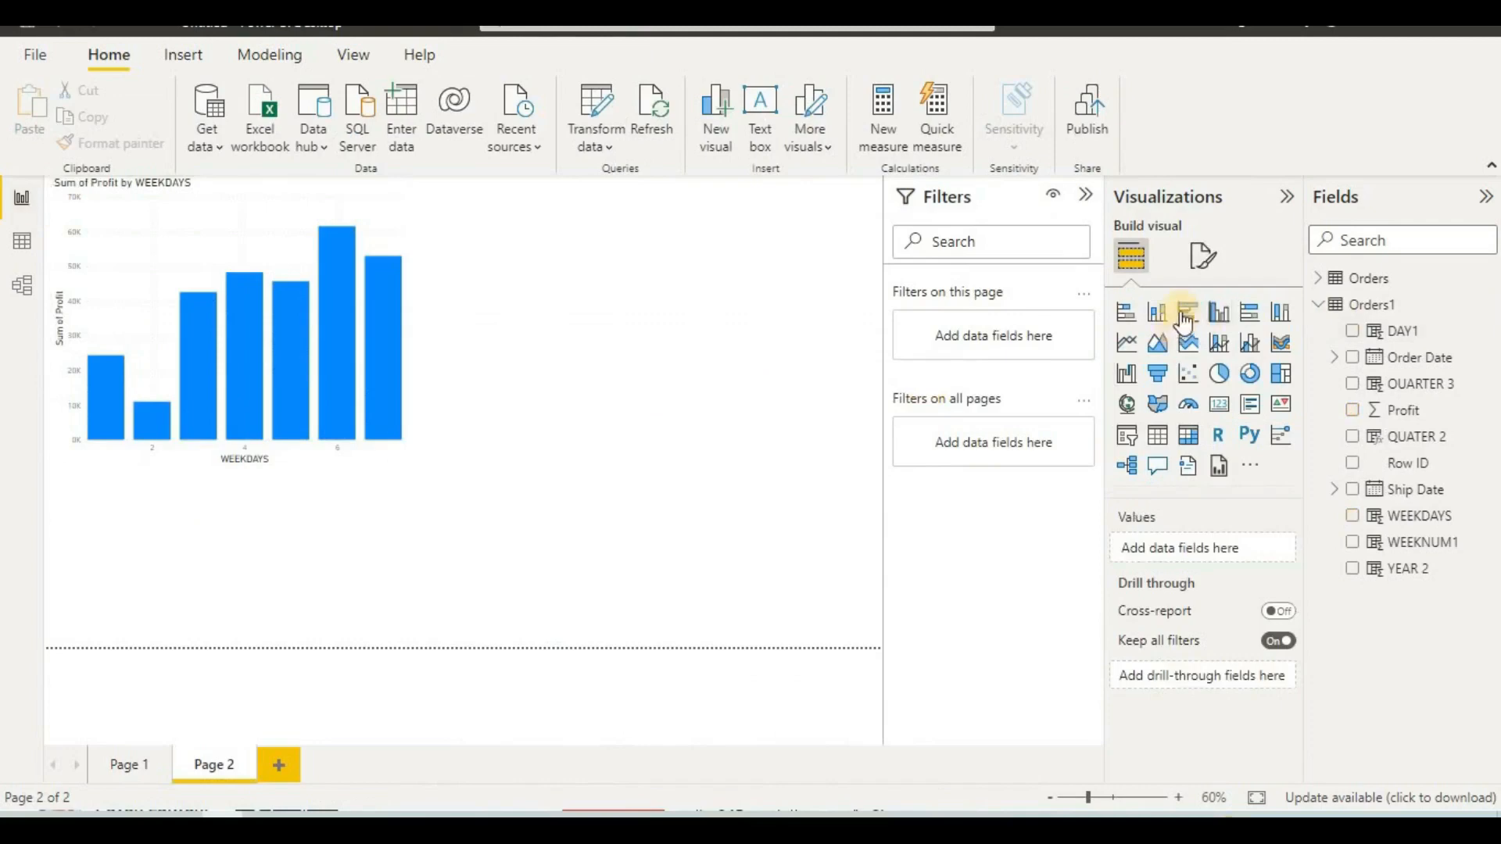
{"action": "left_click", "coordinate": [1158, 312]}
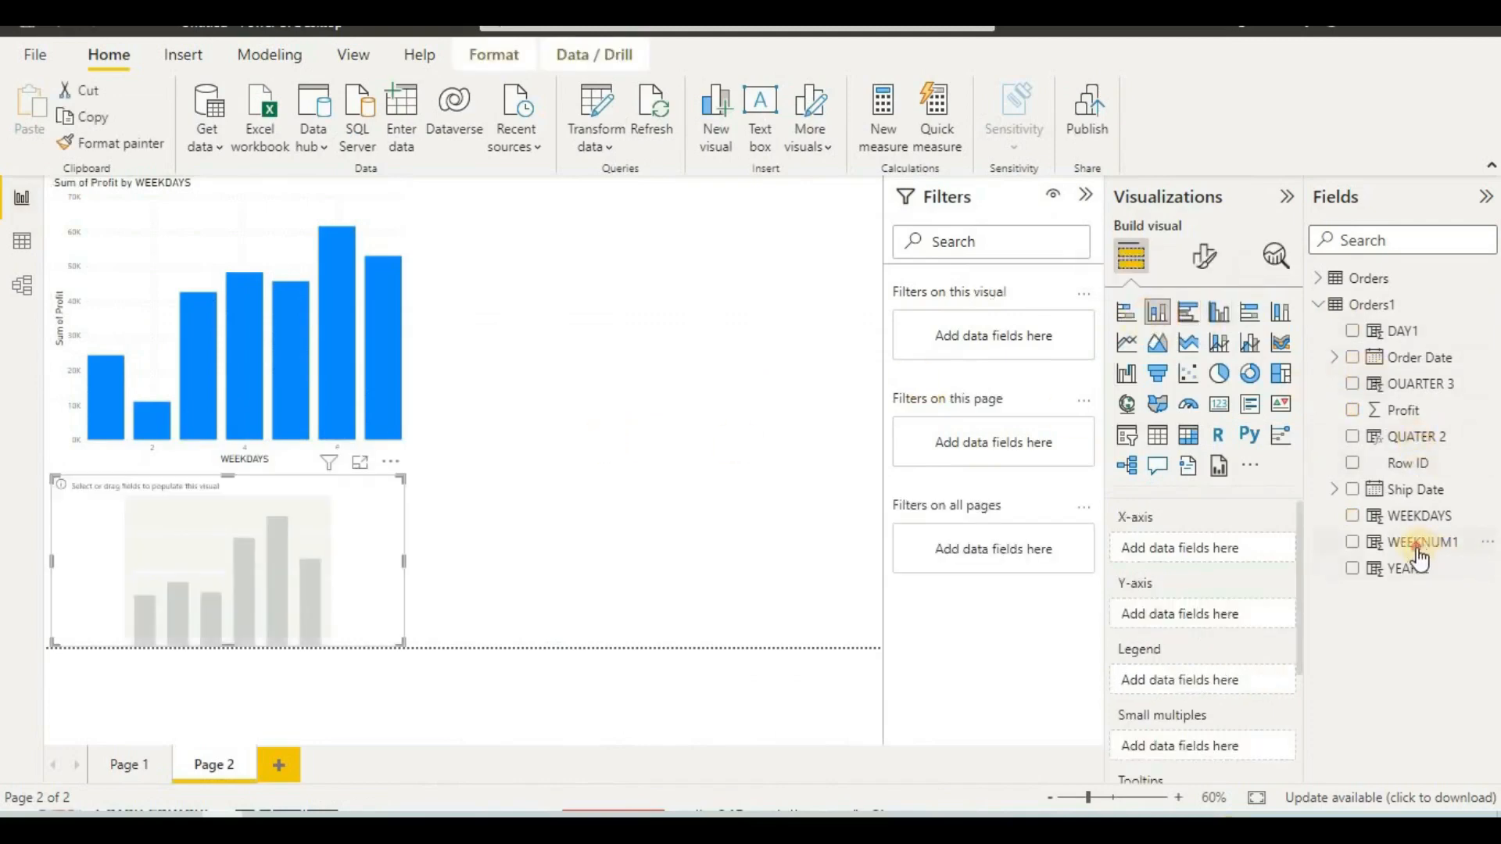
{"action": "left_click_drag", "start_coordinate": [1419, 555], "coordinate": [1175, 555]}
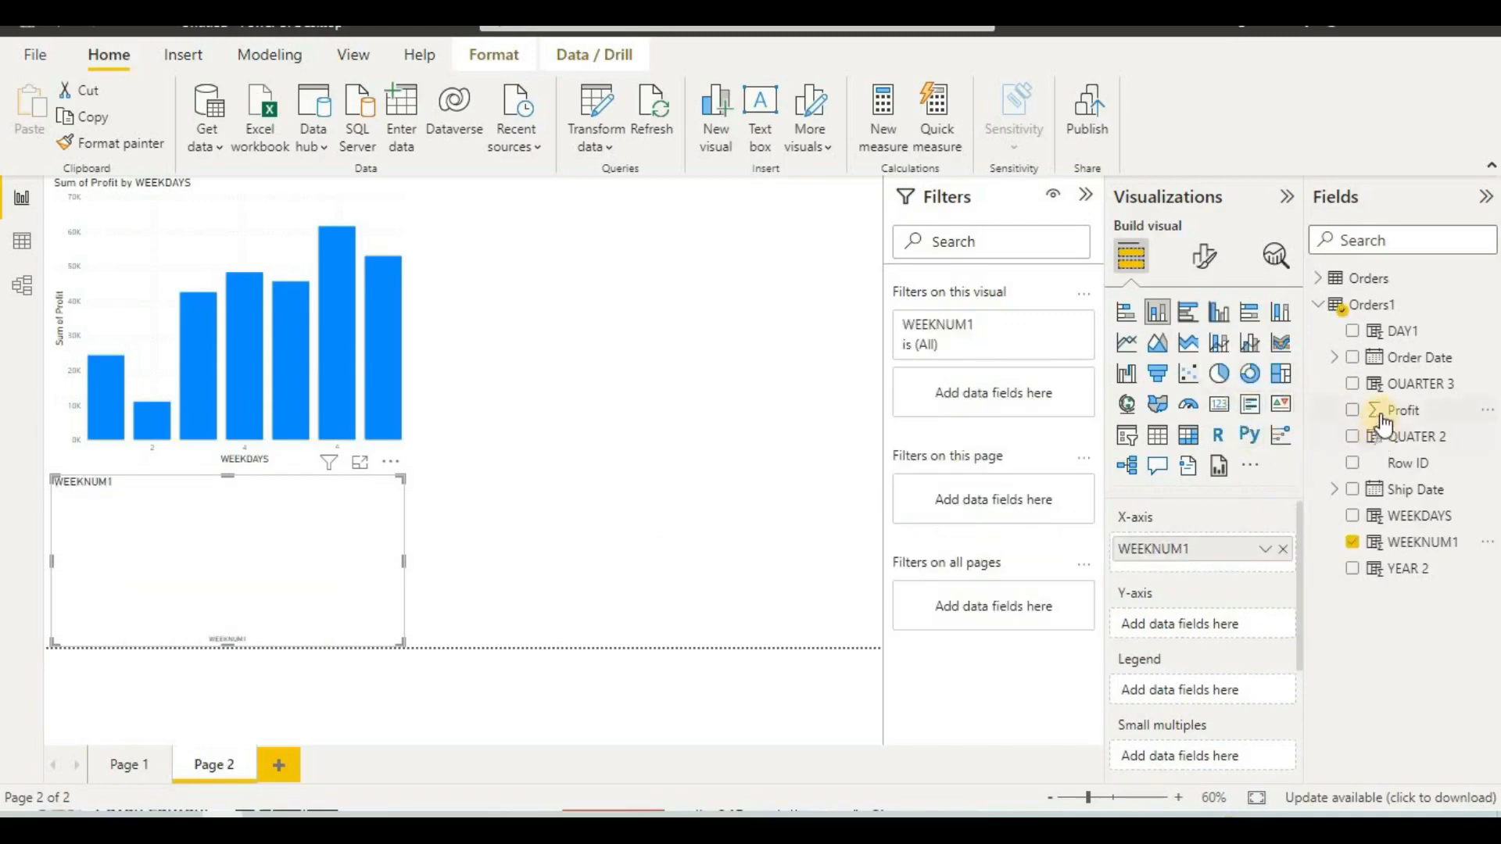
{"action": "left_click_drag", "start_coordinate": [1382, 425], "coordinate": [1188, 629]}
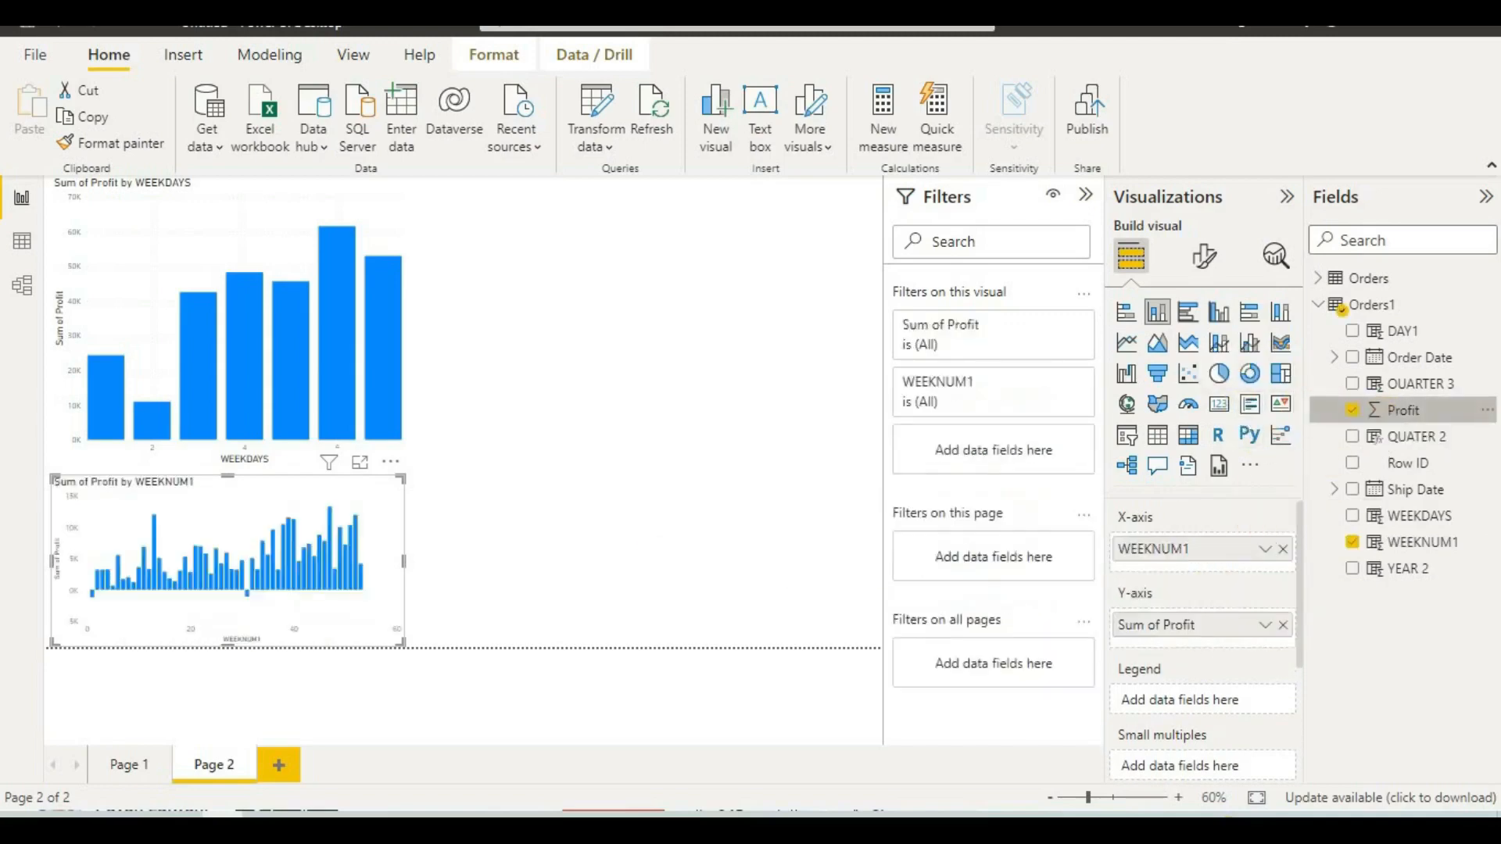
Resize the profit by WEEKNUM1 chart and move it beside the profit by WEEKDAYS chart without overlap
{"action": "left_click_drag", "start_coordinate": [405, 562], "coordinate": [561, 562]}
{"action": "left_click", "coordinate": [702, 532]}
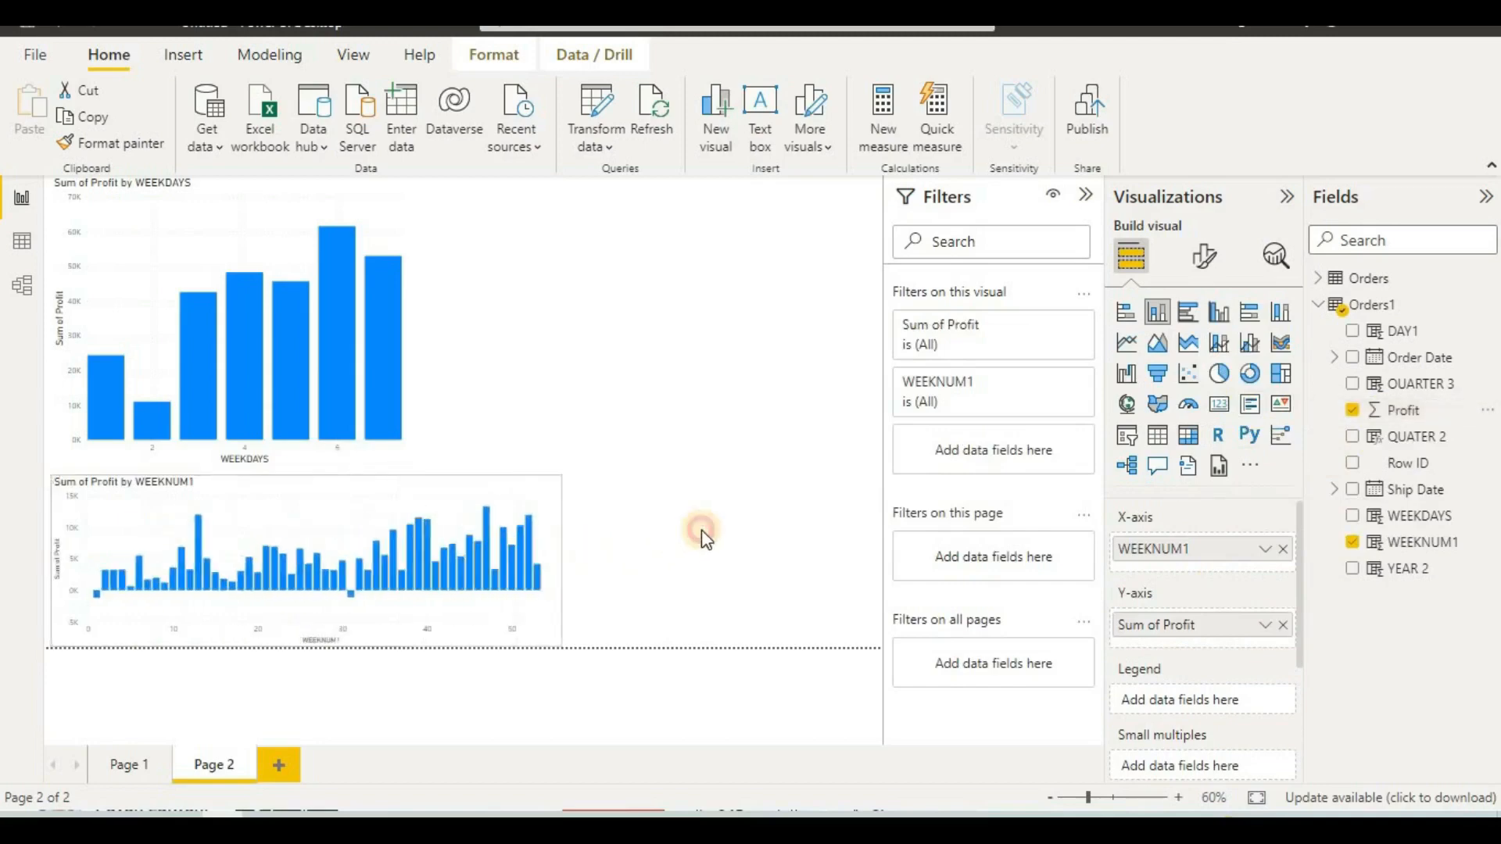
{"action": "left_click_drag", "start_coordinate": [395, 475], "coordinate": [386, 437]}
{"action": "left_click_drag", "start_coordinate": [261, 506], "coordinate": [543, 361]}
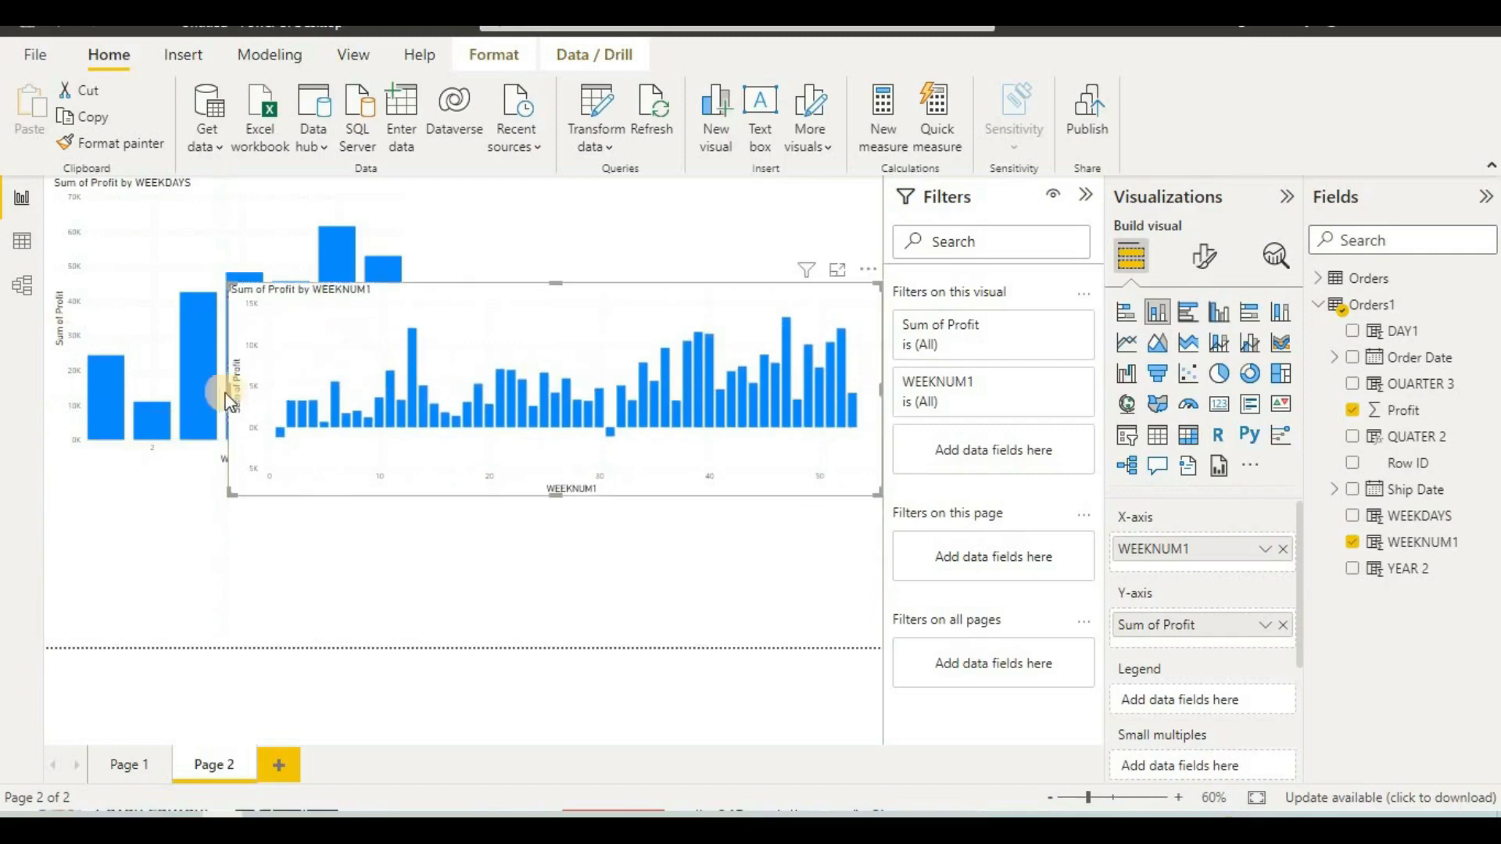
{"action": "left_click_drag", "start_coordinate": [229, 395], "coordinate": [483, 376]}
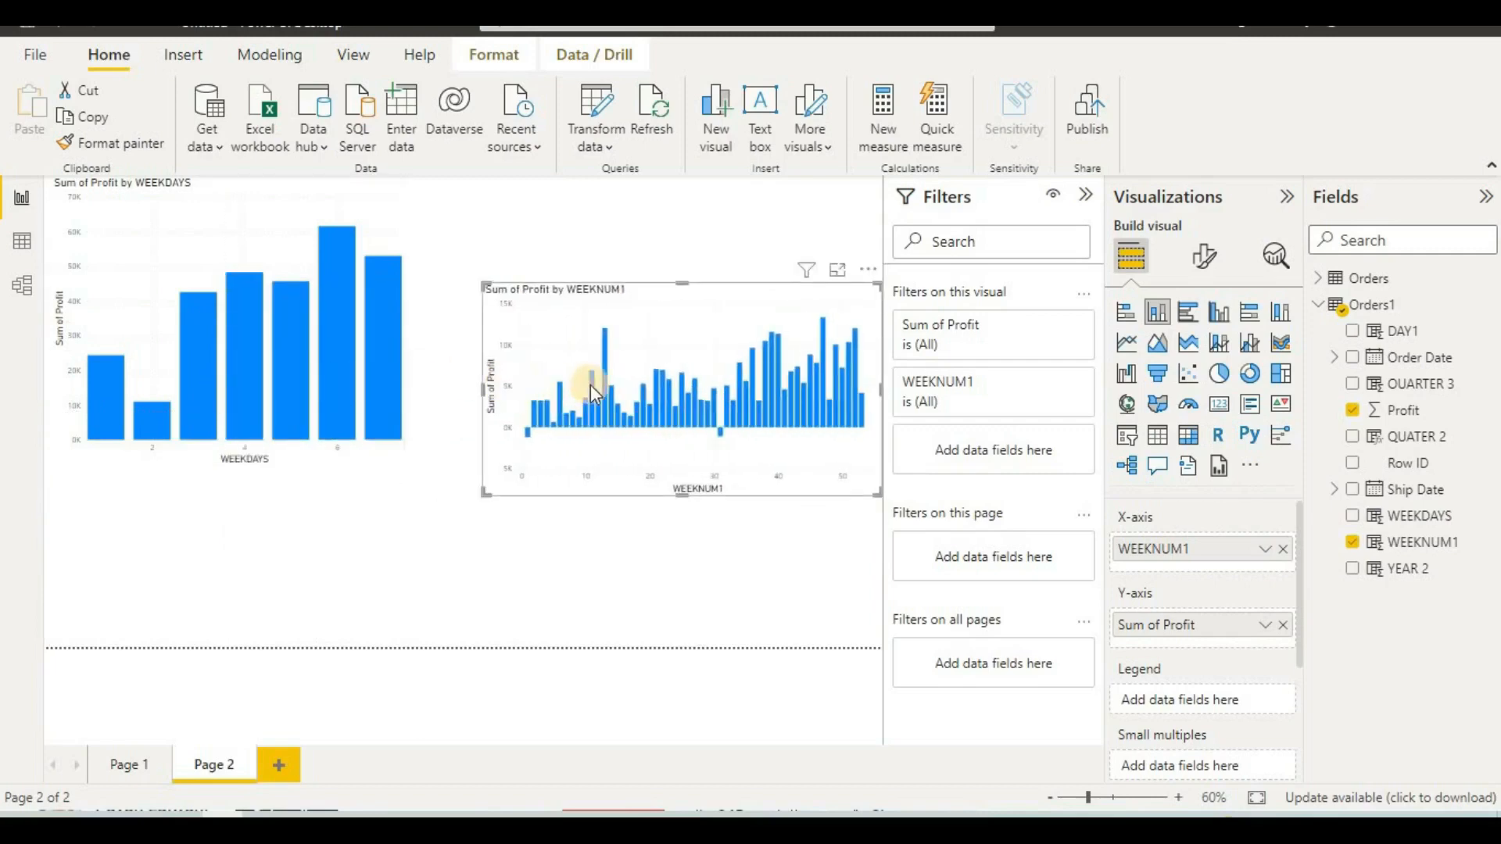
Add a calculated column to the Orders1 table with the formula today1 = TODAY()
{"action": "mouse_move", "coordinate": [591, 384]}
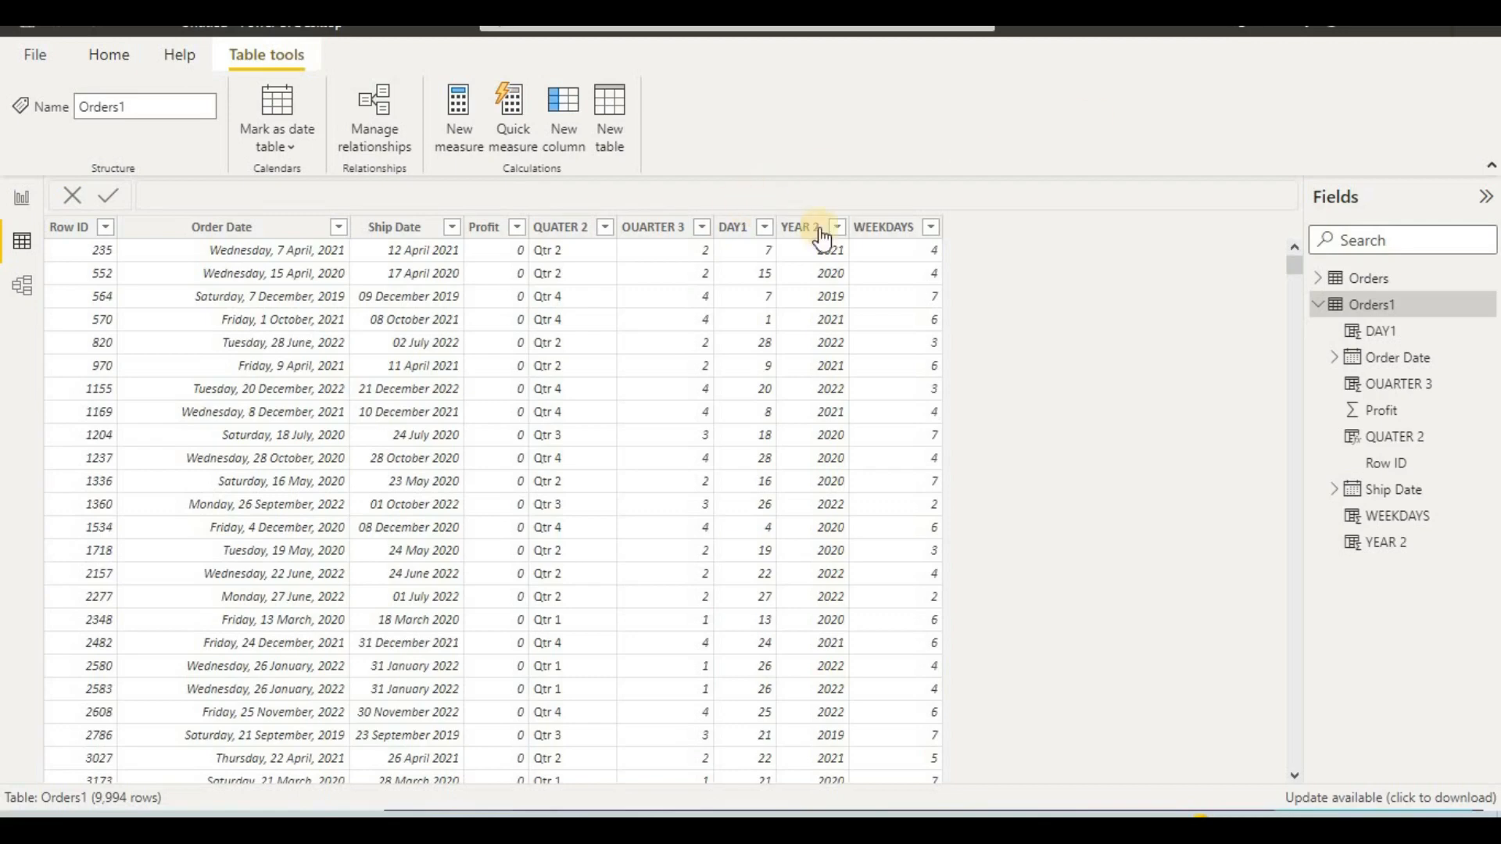
{"action": "left_click", "coordinate": [870, 231]}
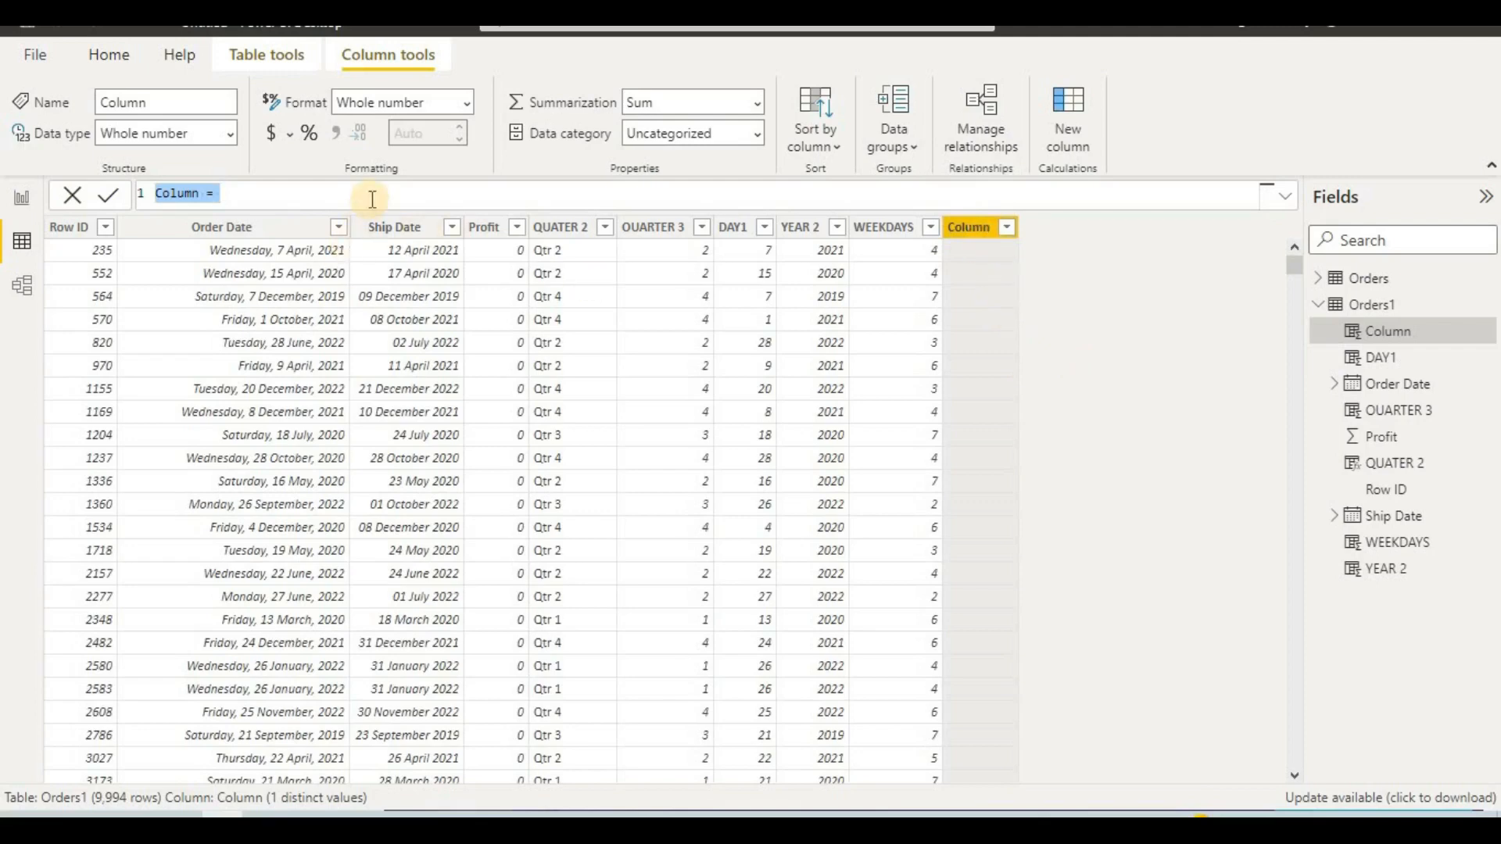
{"action": "key", "text": "BackSpace"}
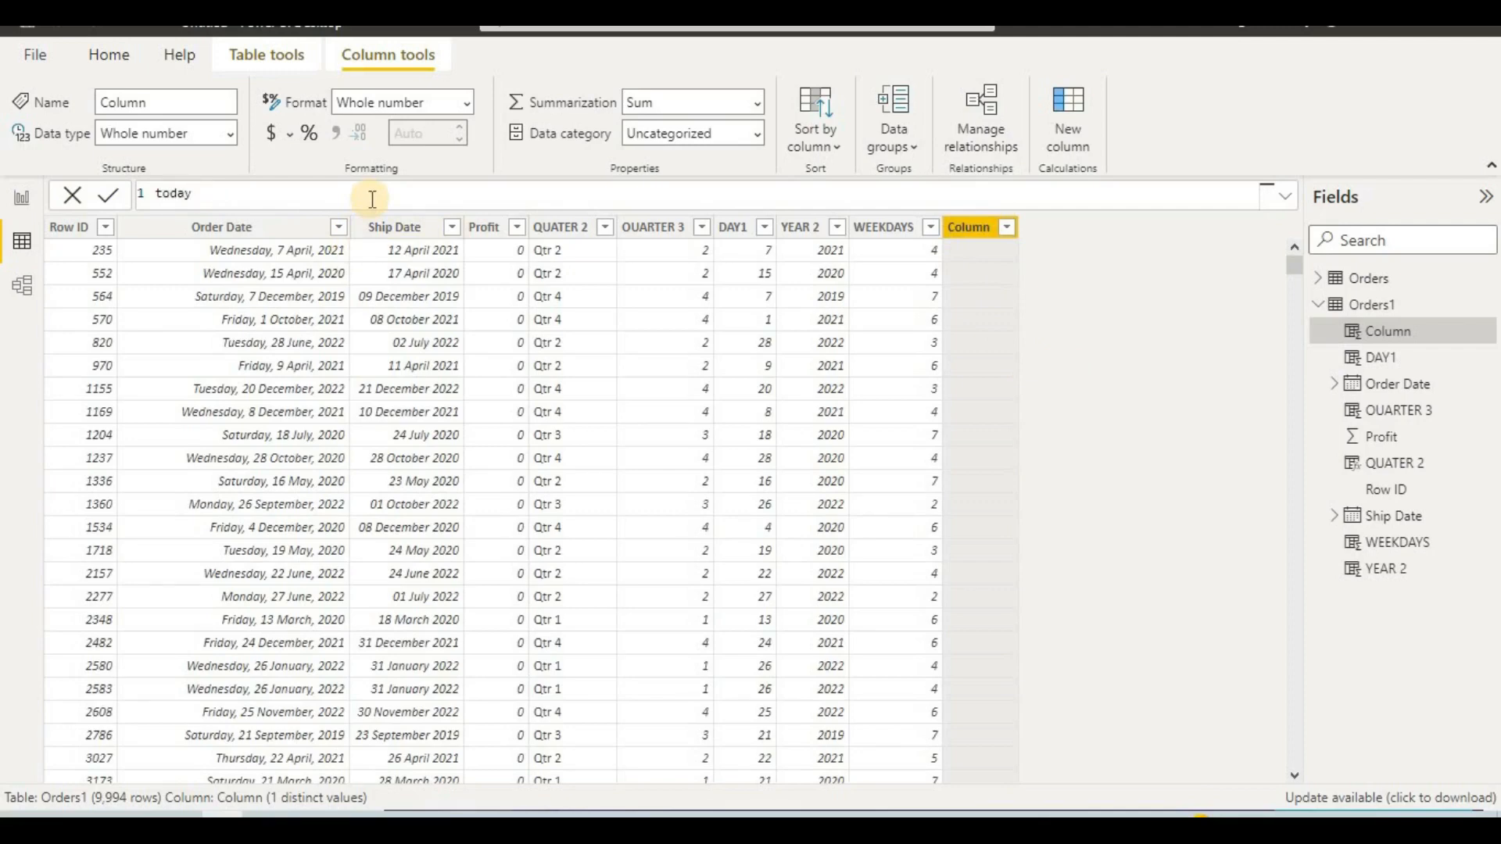
{"action": "type", "text": "today1="}
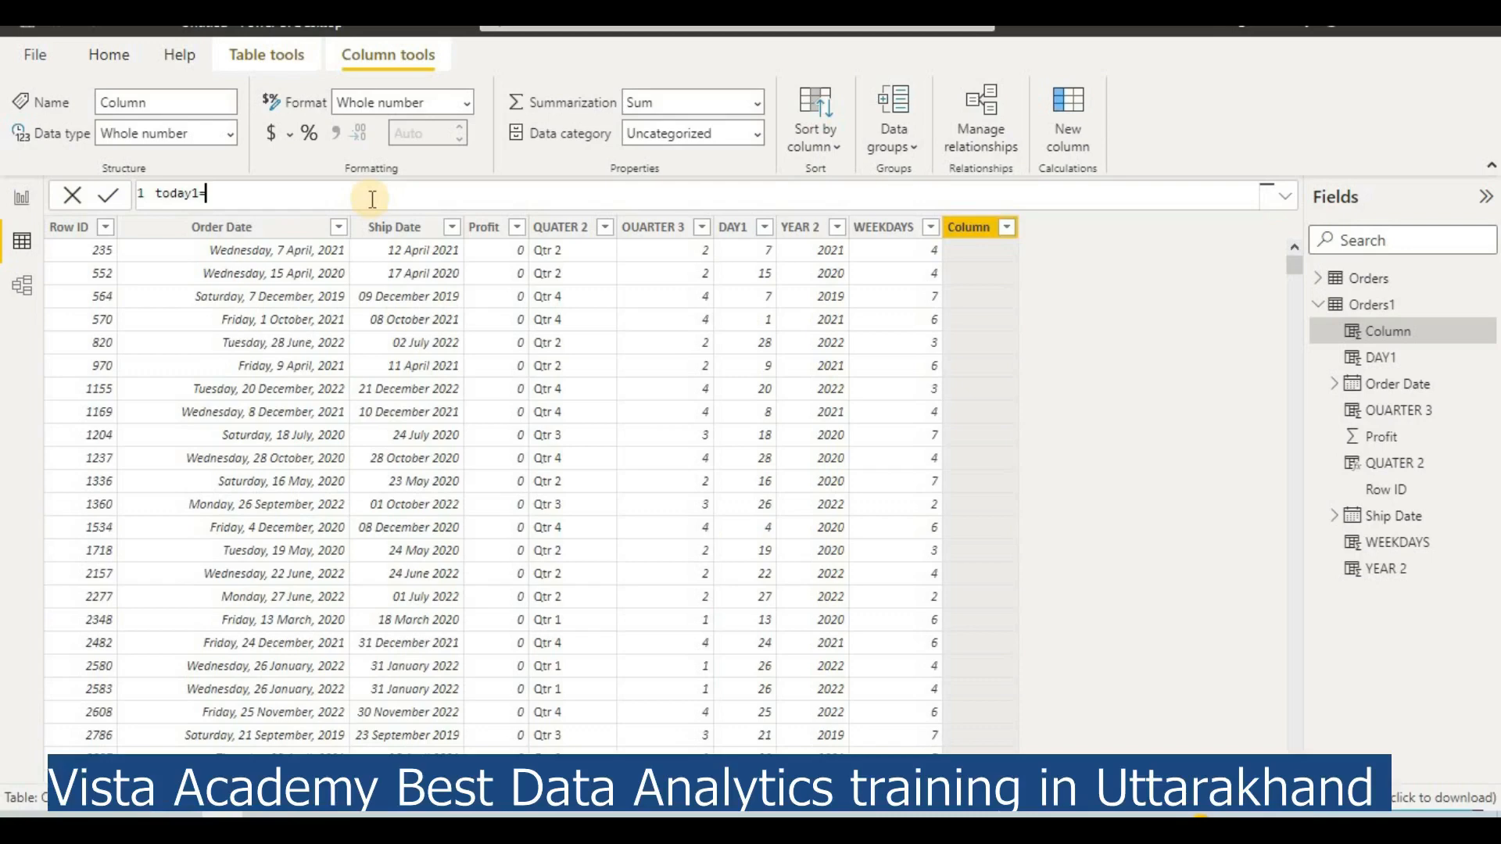
{"action": "type", "text": "to"}
{"action": "key", "text": "BackSpace"}
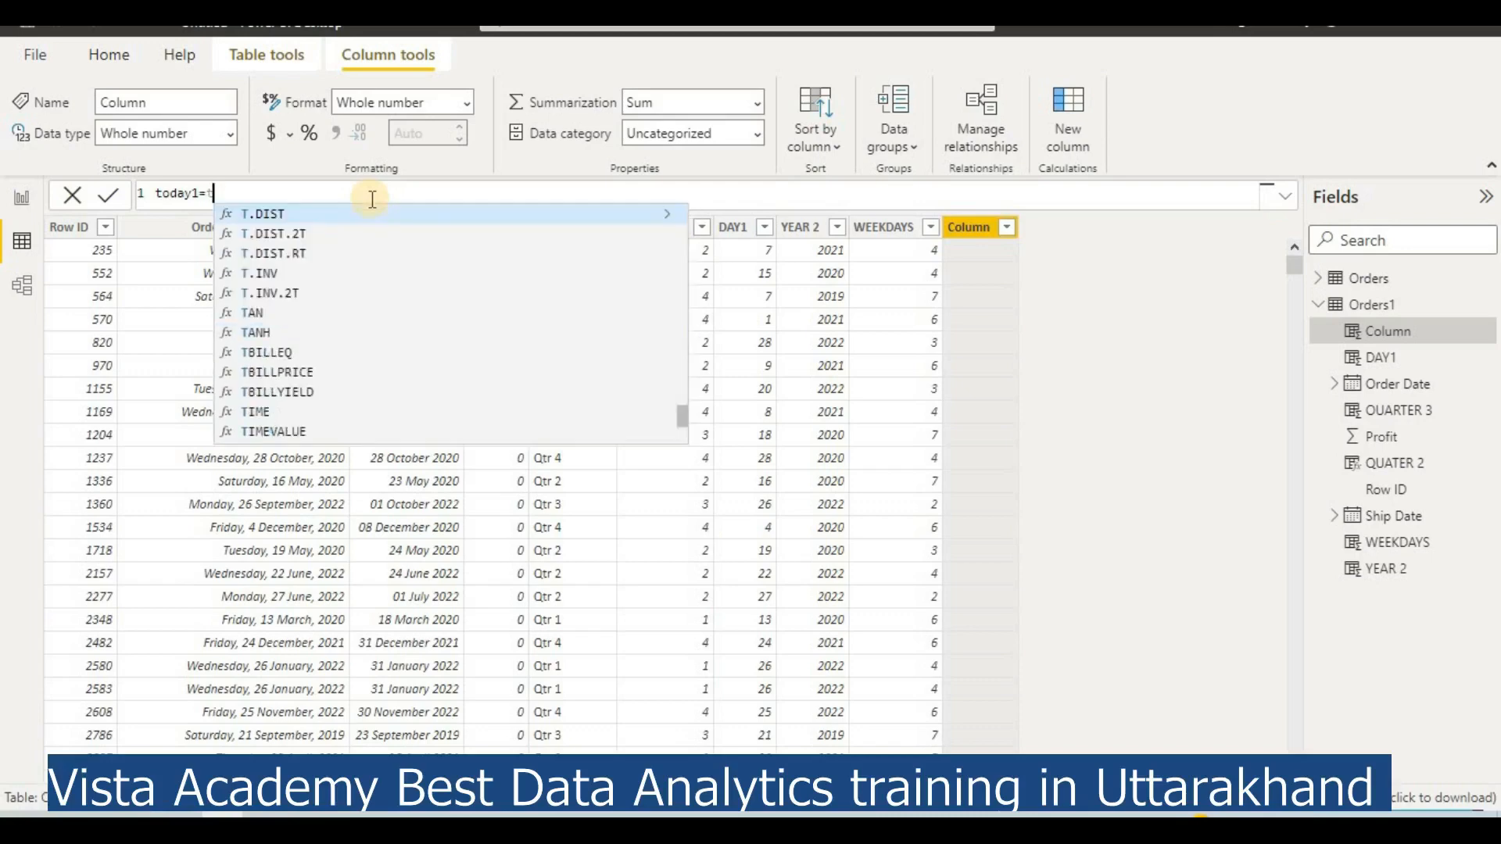
{"action": "type", "text": "oday"}
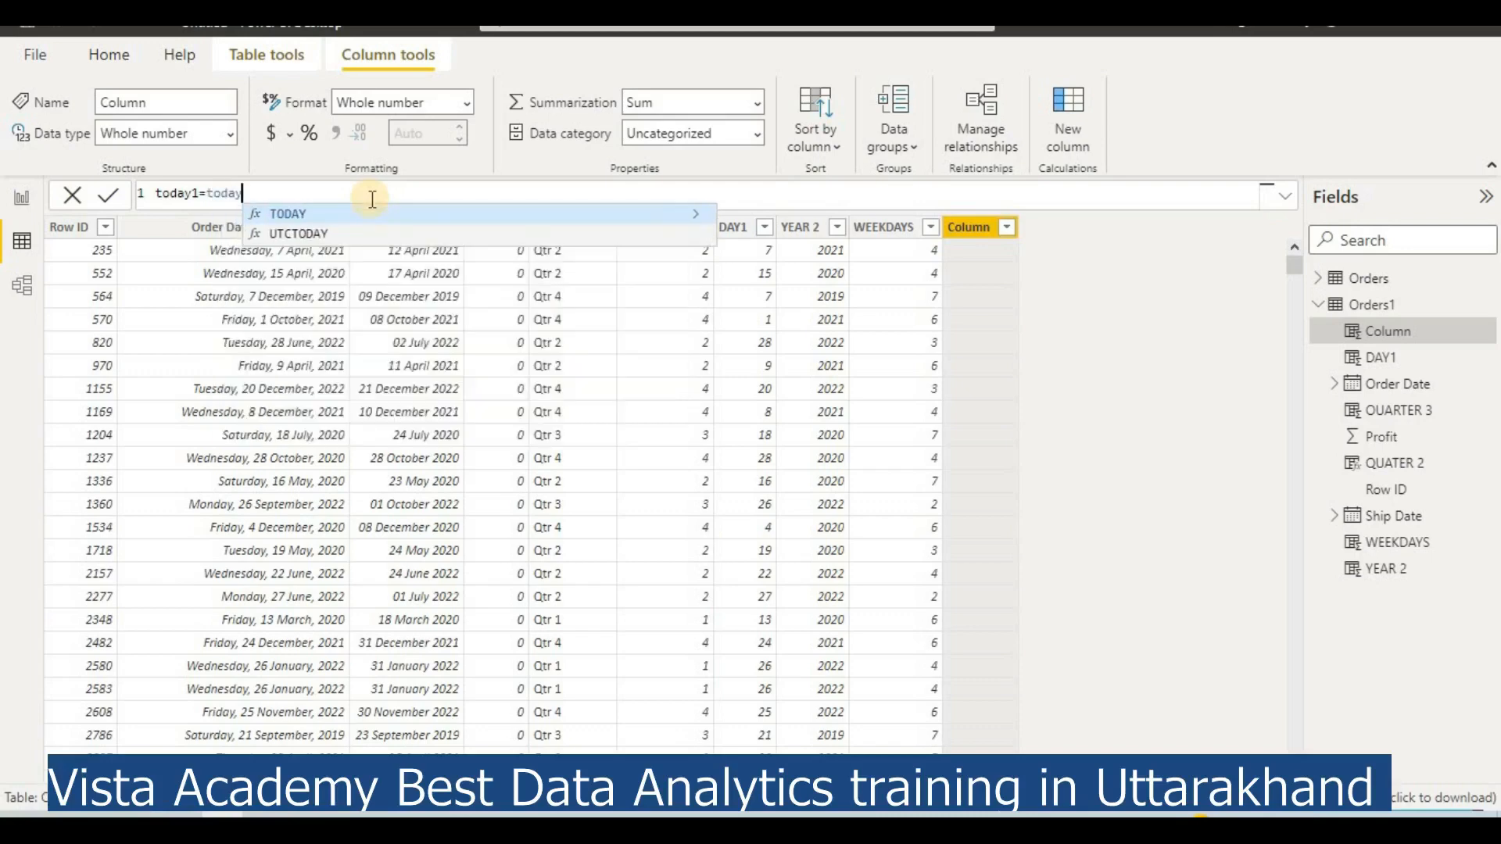
{"action": "key", "text": "Tab"}
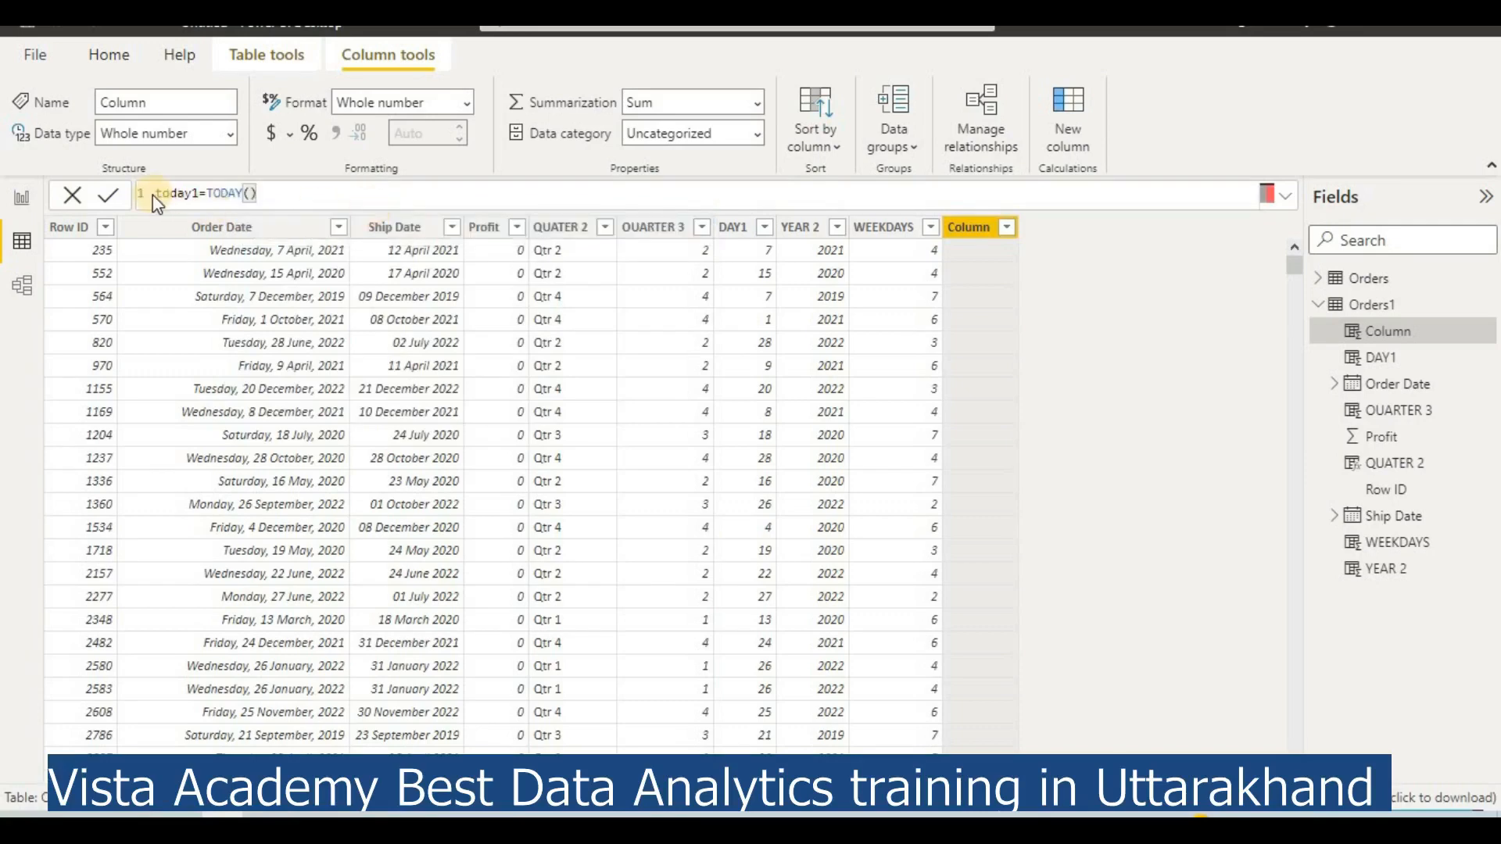
{"action": "left_click", "coordinate": [107, 197]}
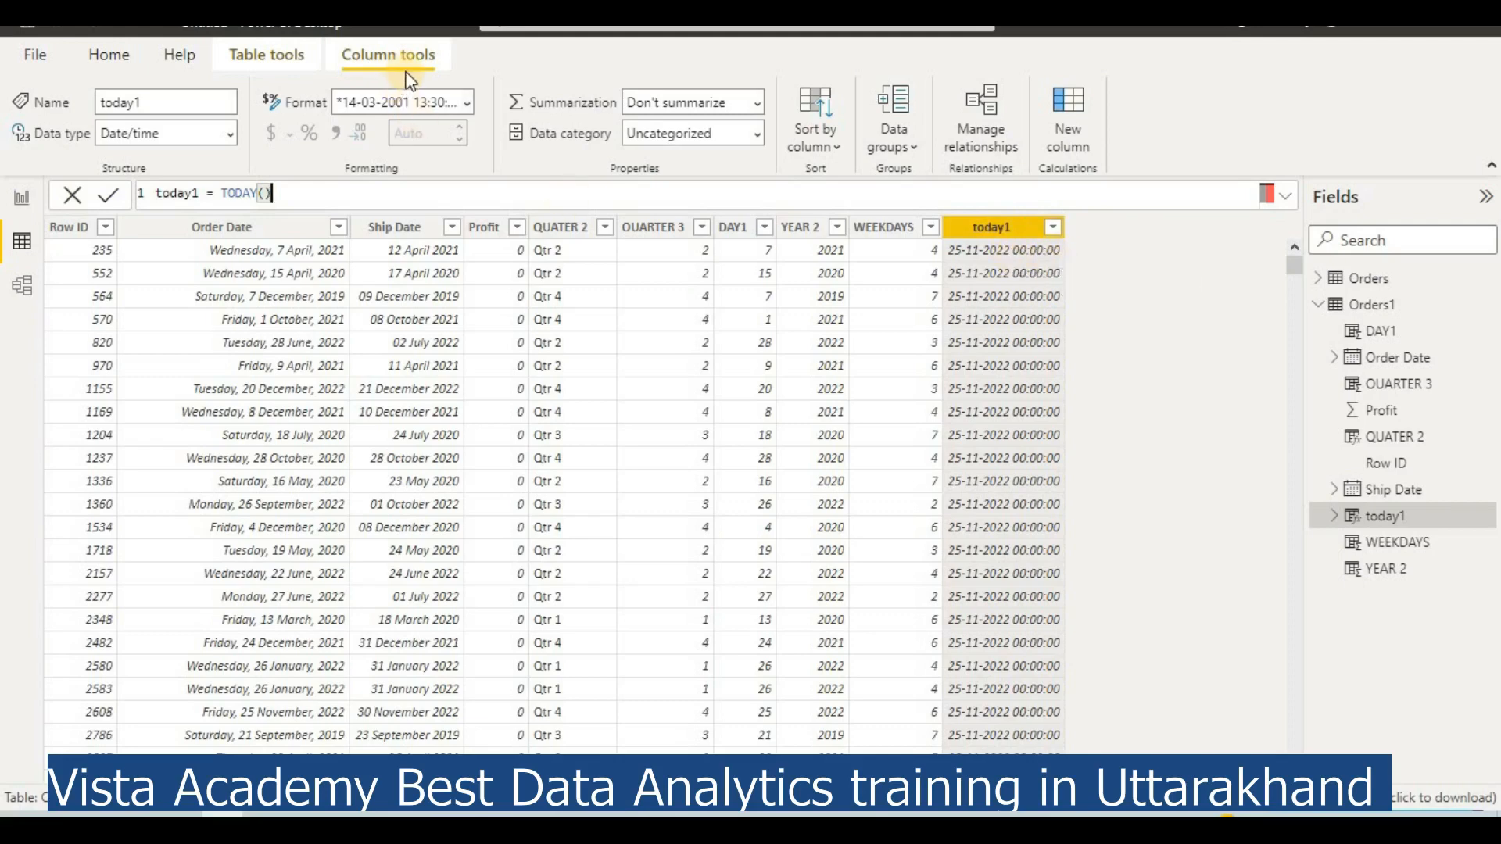
Set the data type of the today1 column to Date
{"action": "left_click", "coordinate": [229, 134]}
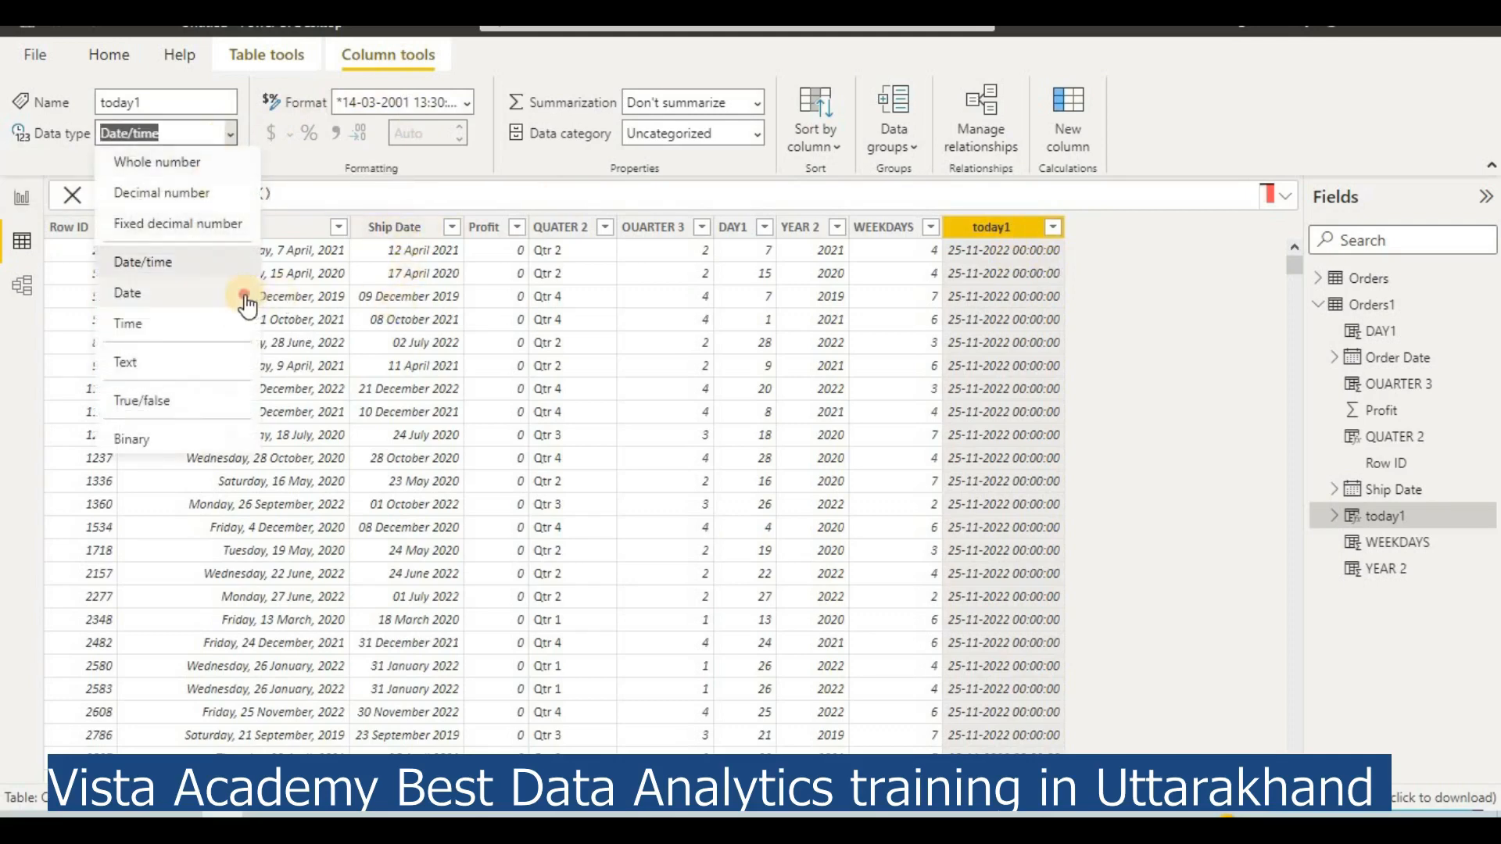
{"action": "left_click", "coordinate": [244, 296]}
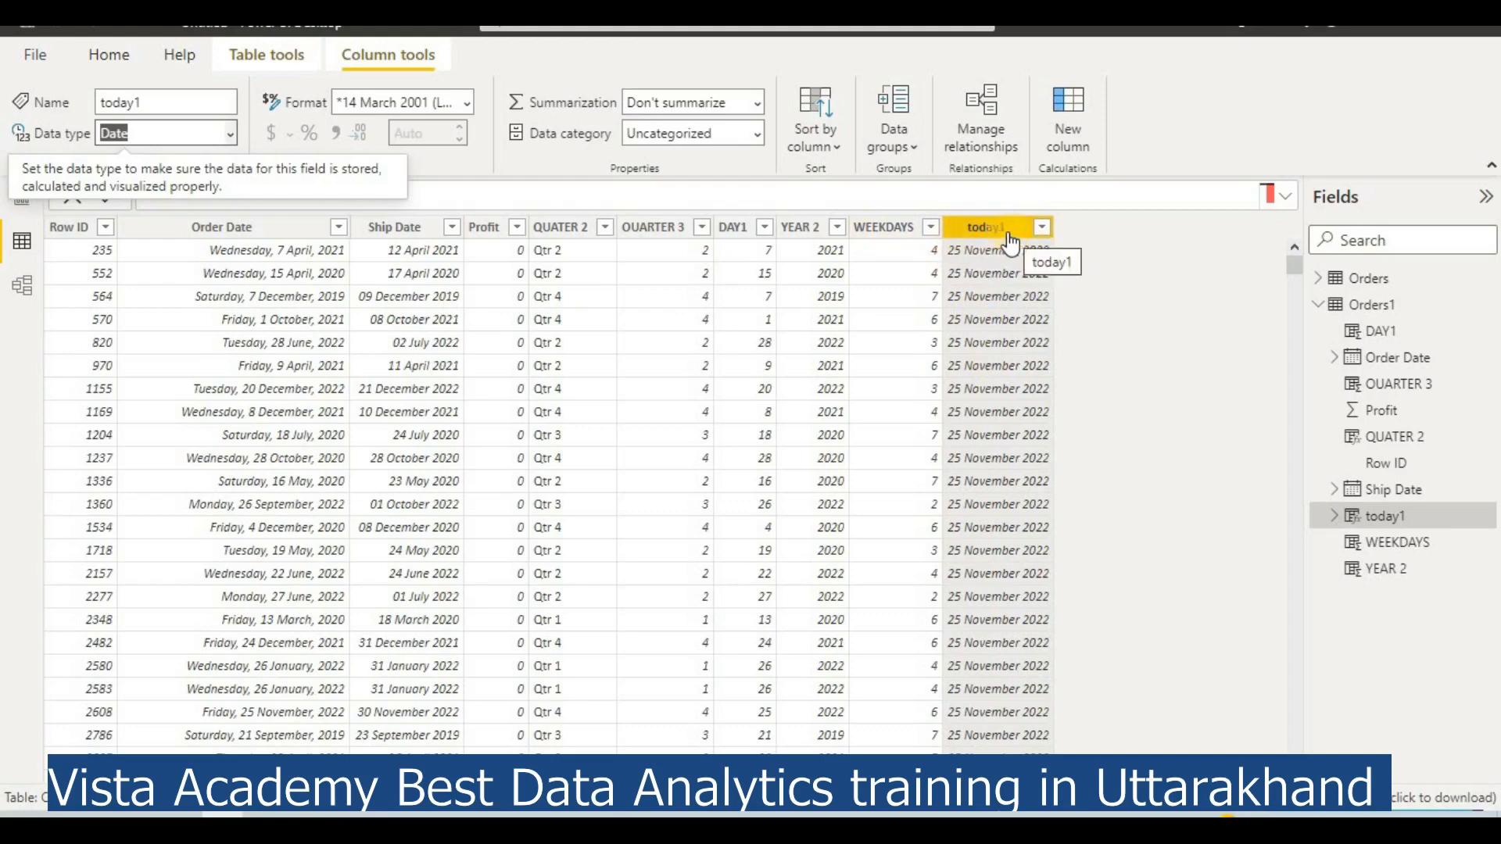
{"action": "left_click", "coordinate": [198, 125]}
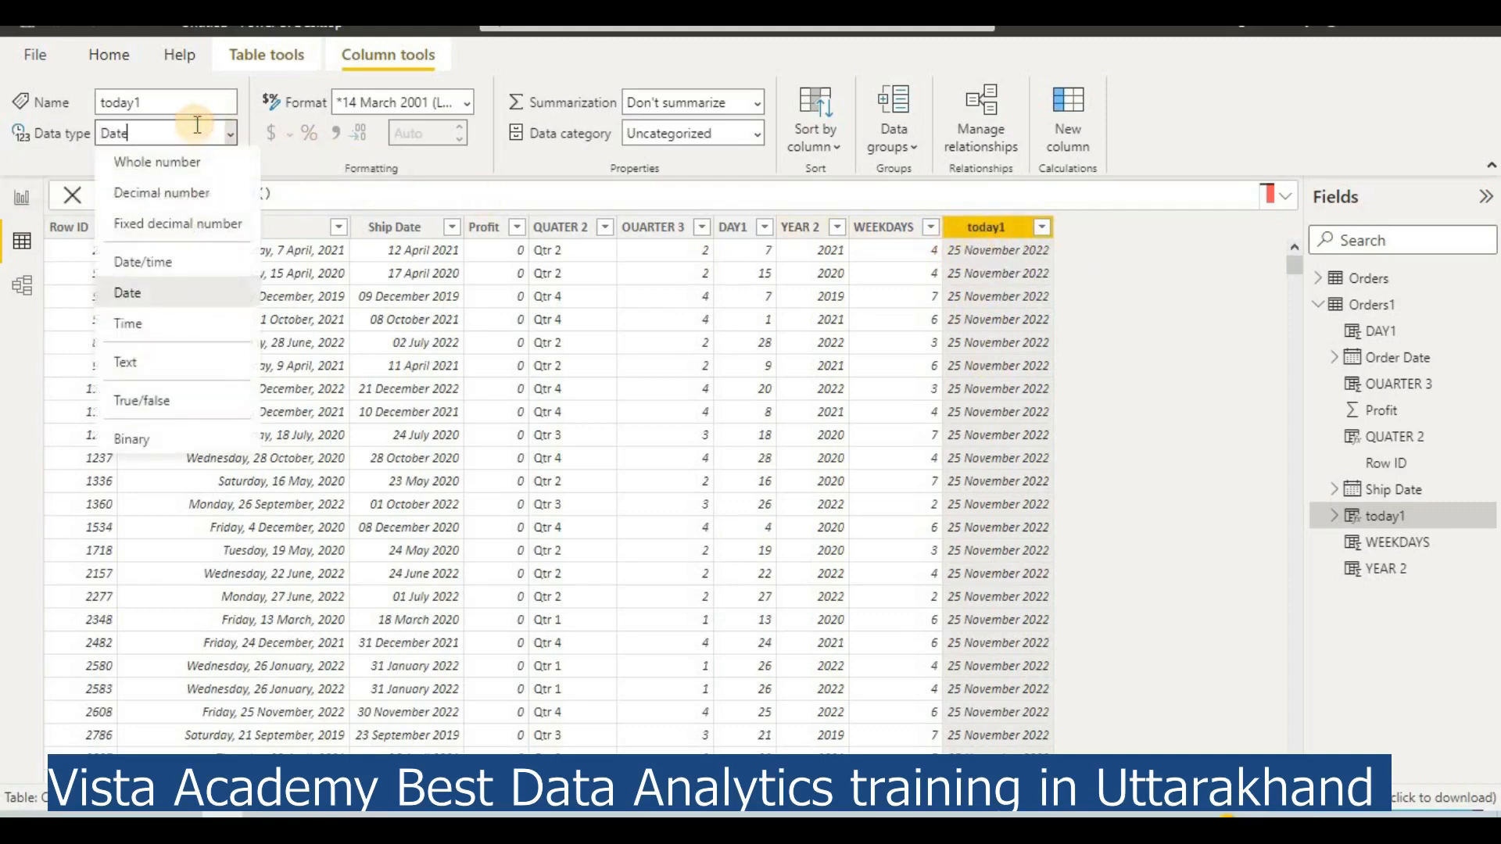
{"action": "left_click", "coordinate": [182, 292]}
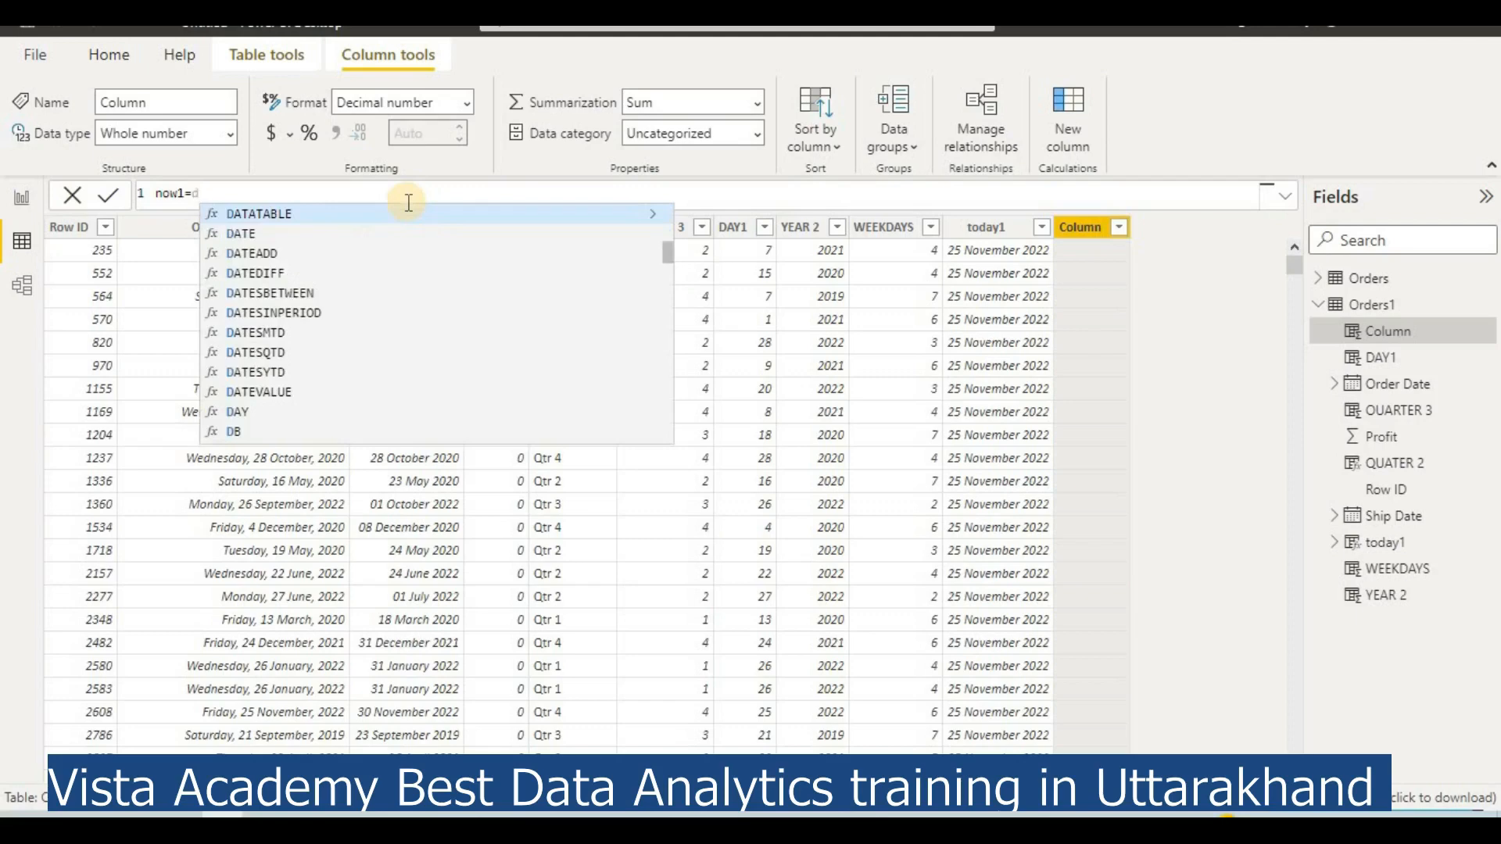
Correct the new Orders1 column's formula to now1 = NOW() and commit it
{"action": "key", "text": "BackSpace"}
{"action": "type", "text": "now"}
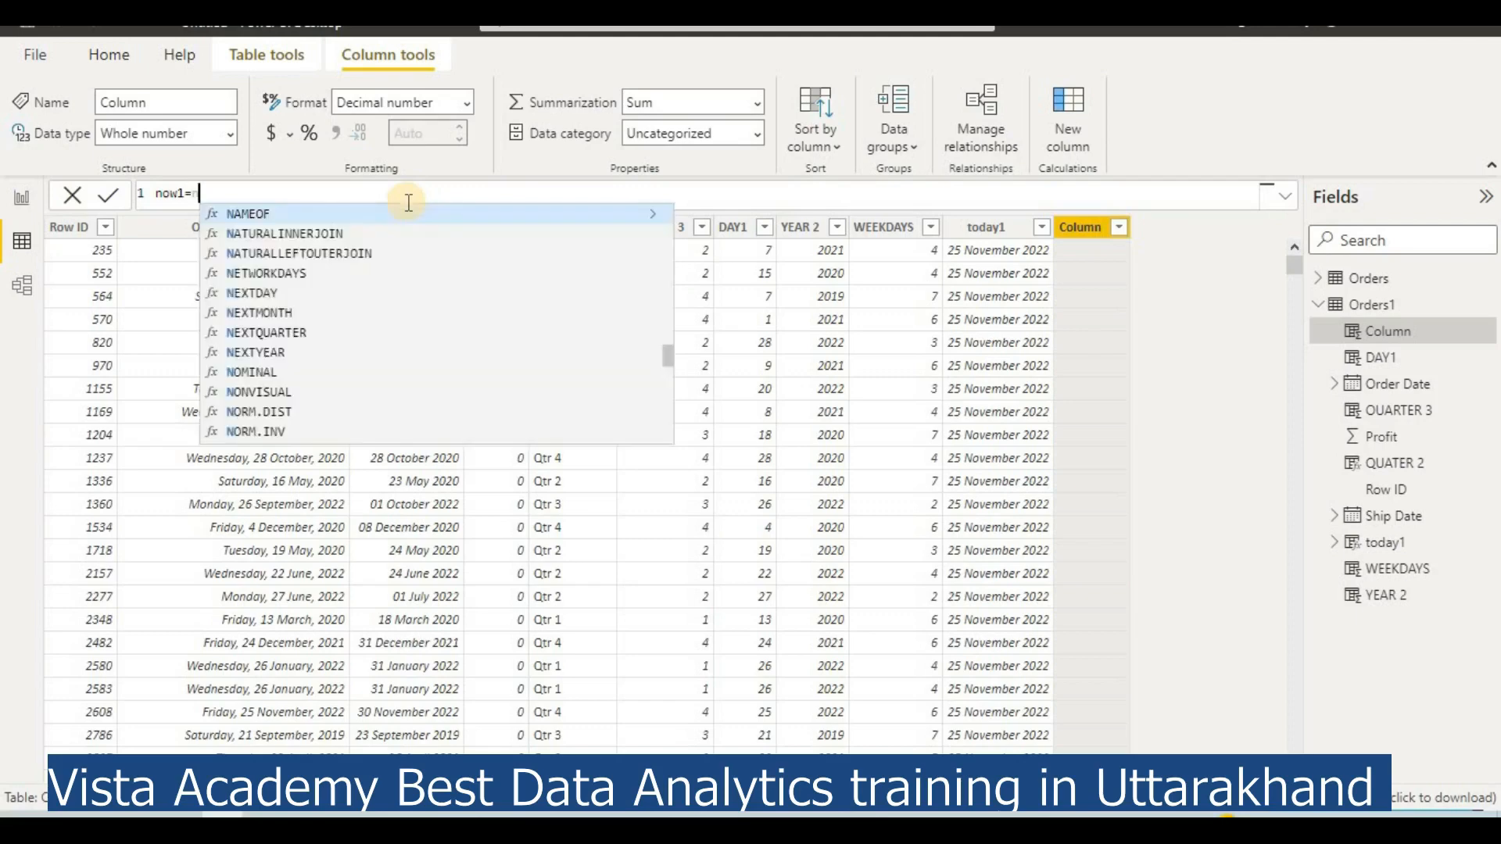
{"action": "left_click", "coordinate": [490, 212]}
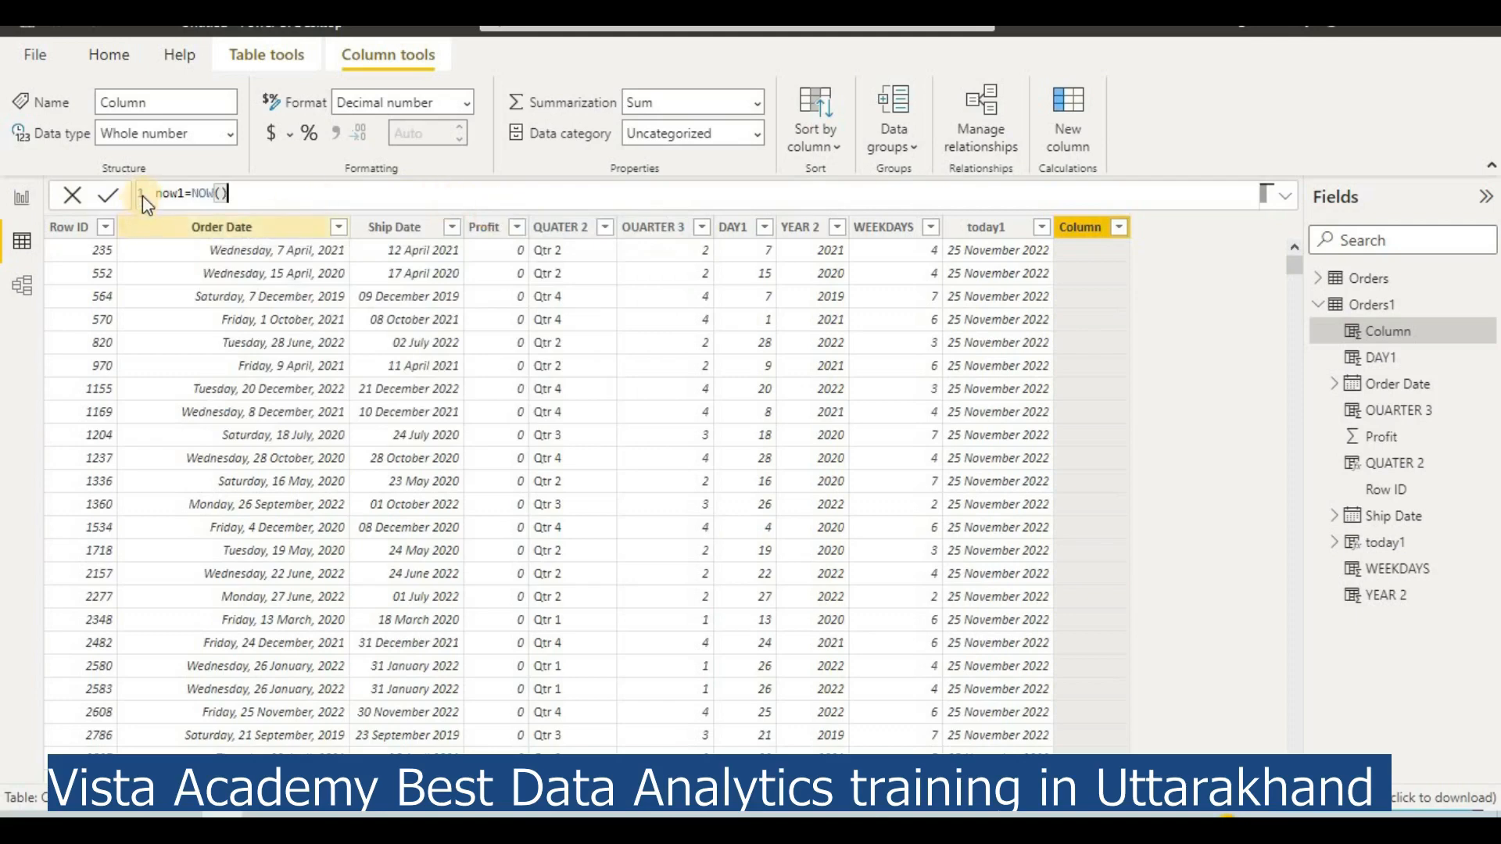
{"action": "left_click", "coordinate": [111, 196]}
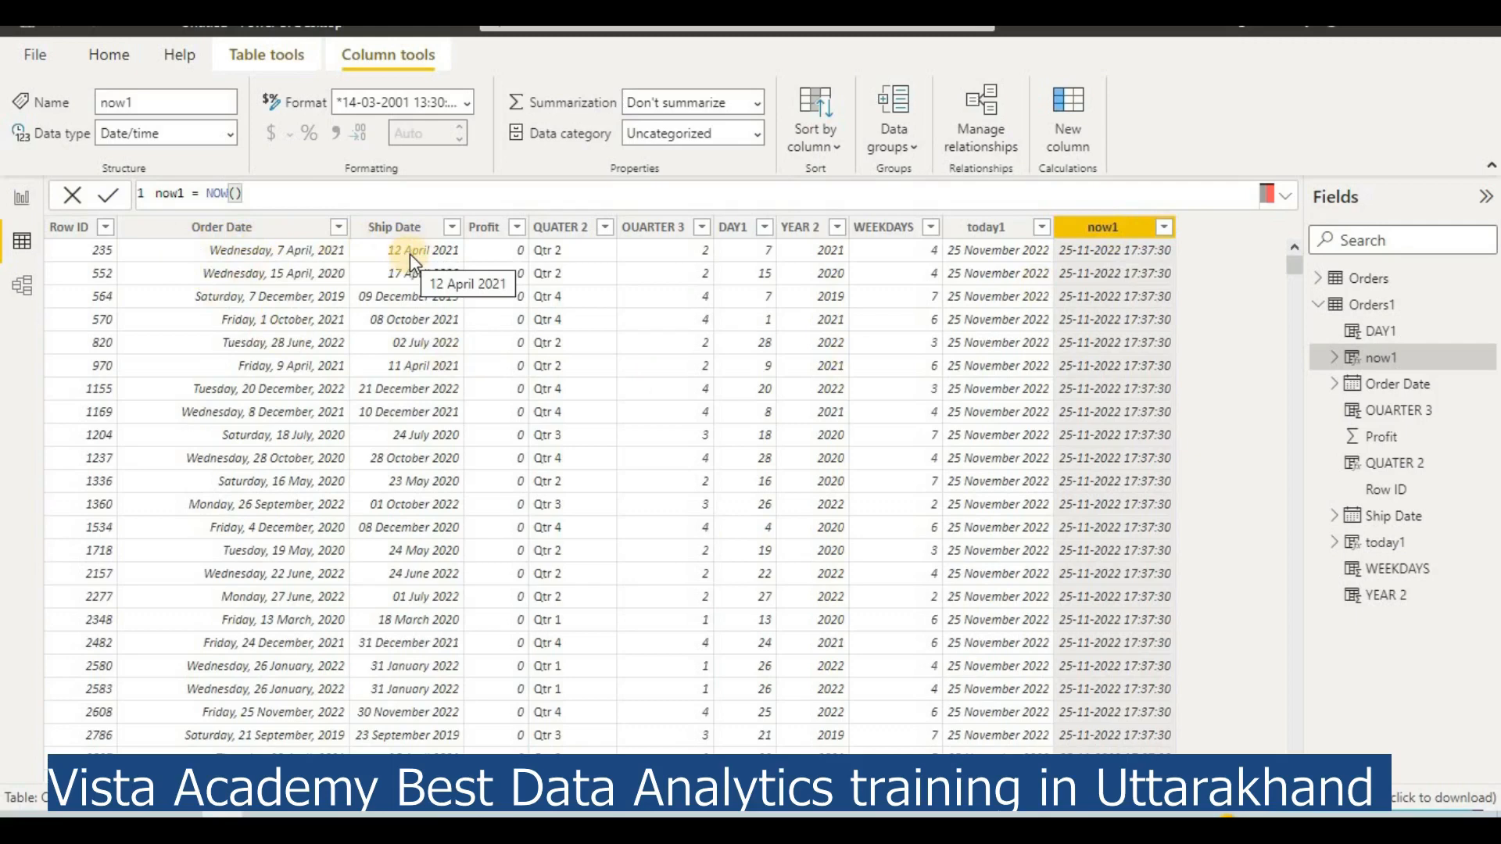
{"action": "right_click", "coordinate": [1122, 236]}
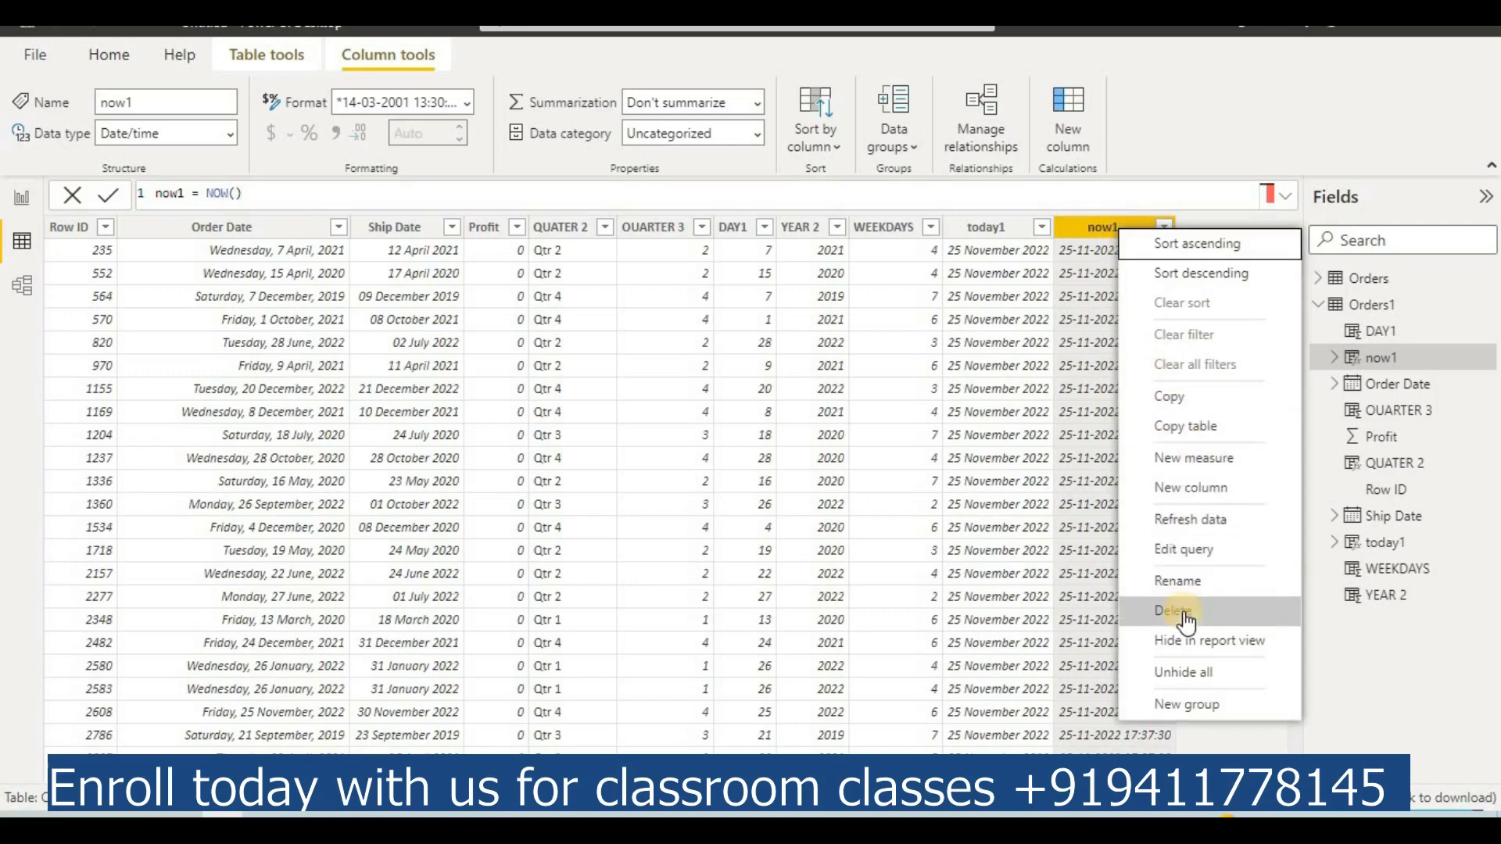
{"action": "left_click", "coordinate": [1204, 491]}
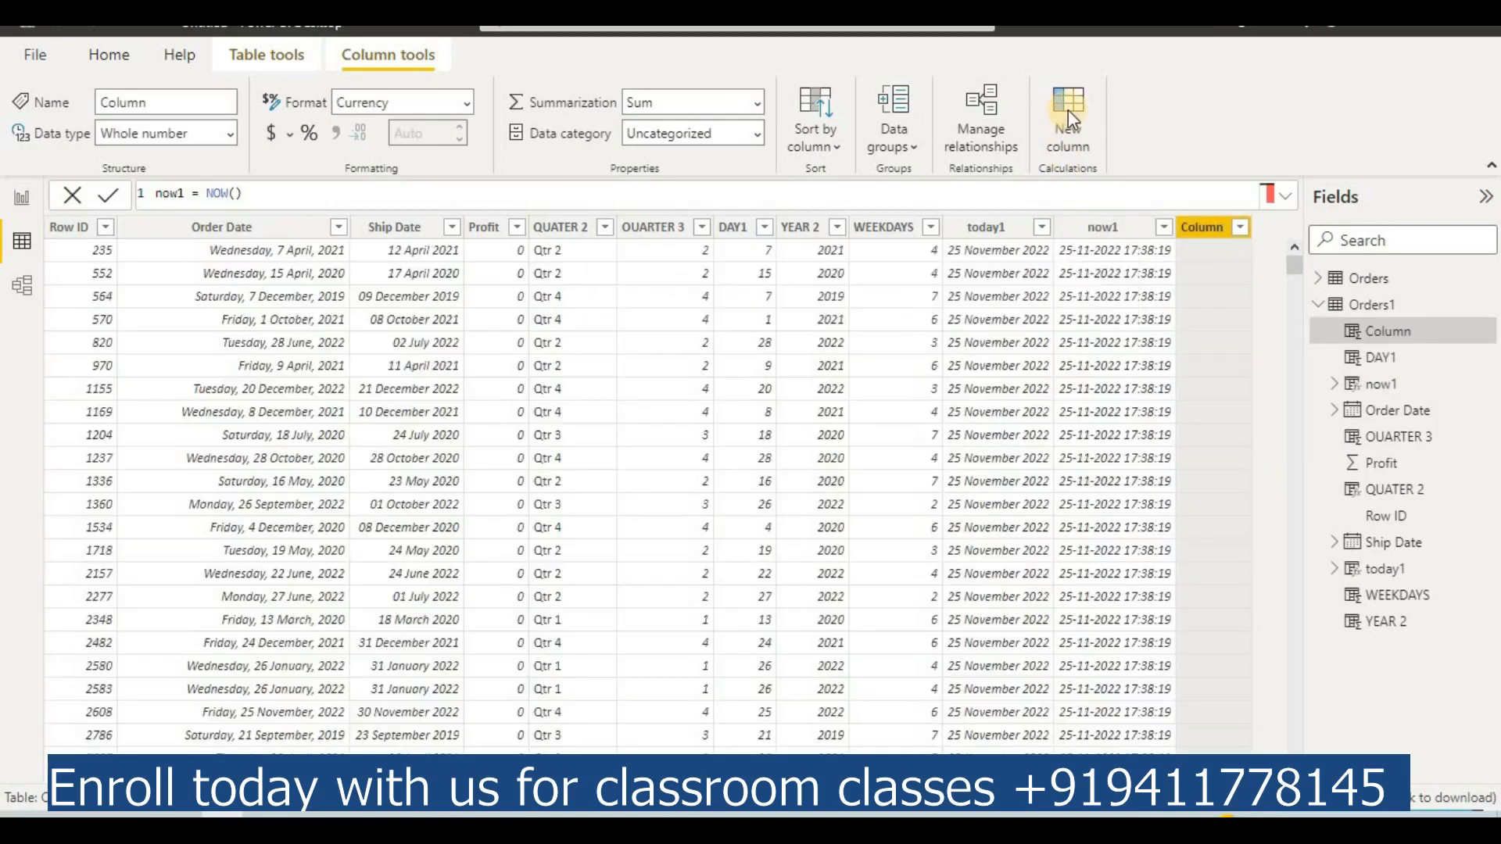
{"action": "left_click", "coordinate": [1101, 228]}
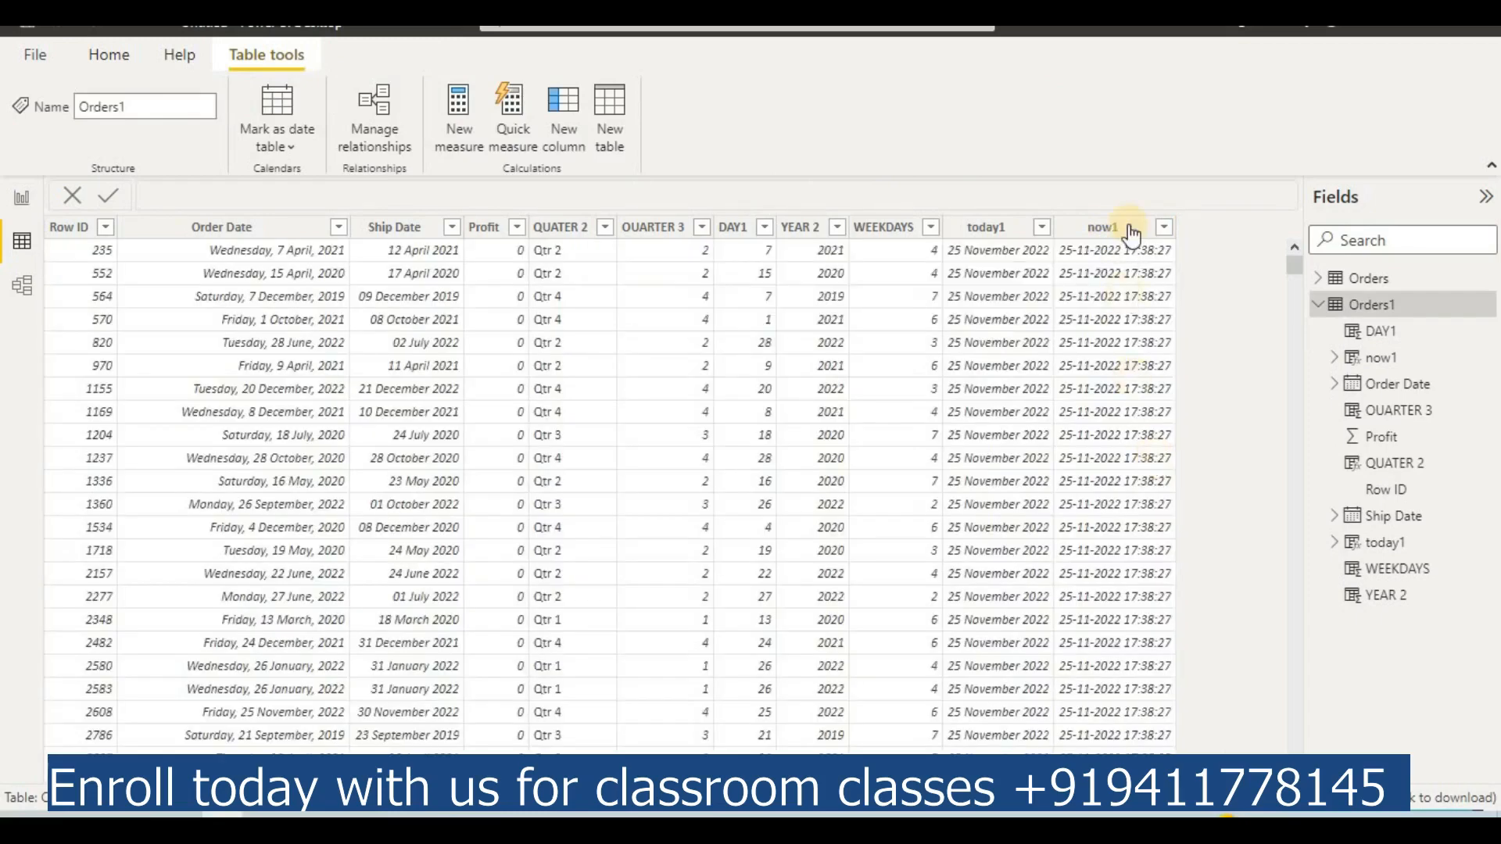
{"action": "left_click", "coordinate": [1102, 290]}
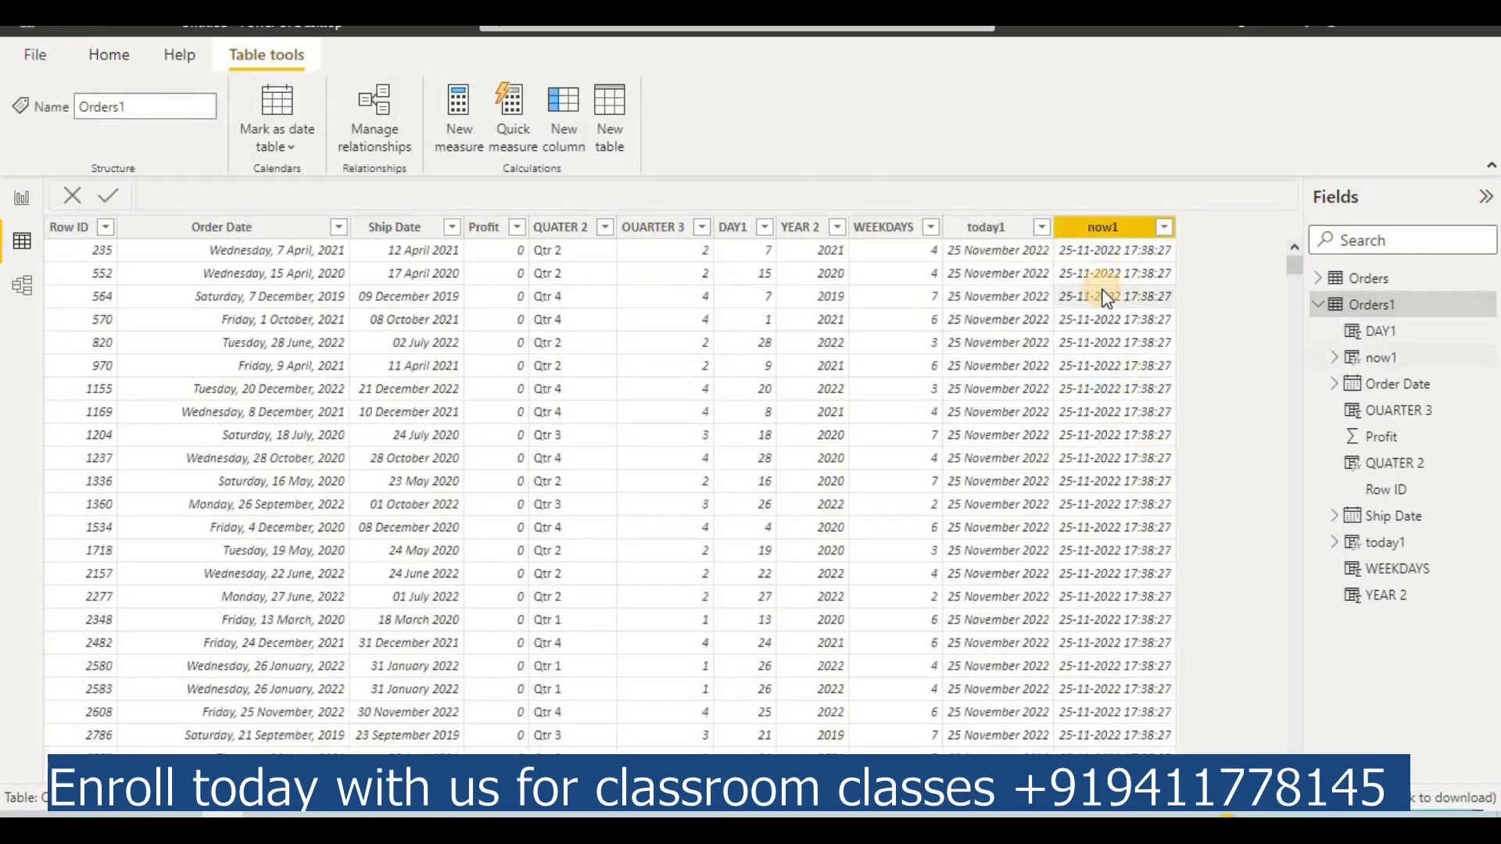
{"action": "left_click", "coordinate": [1003, 144]}
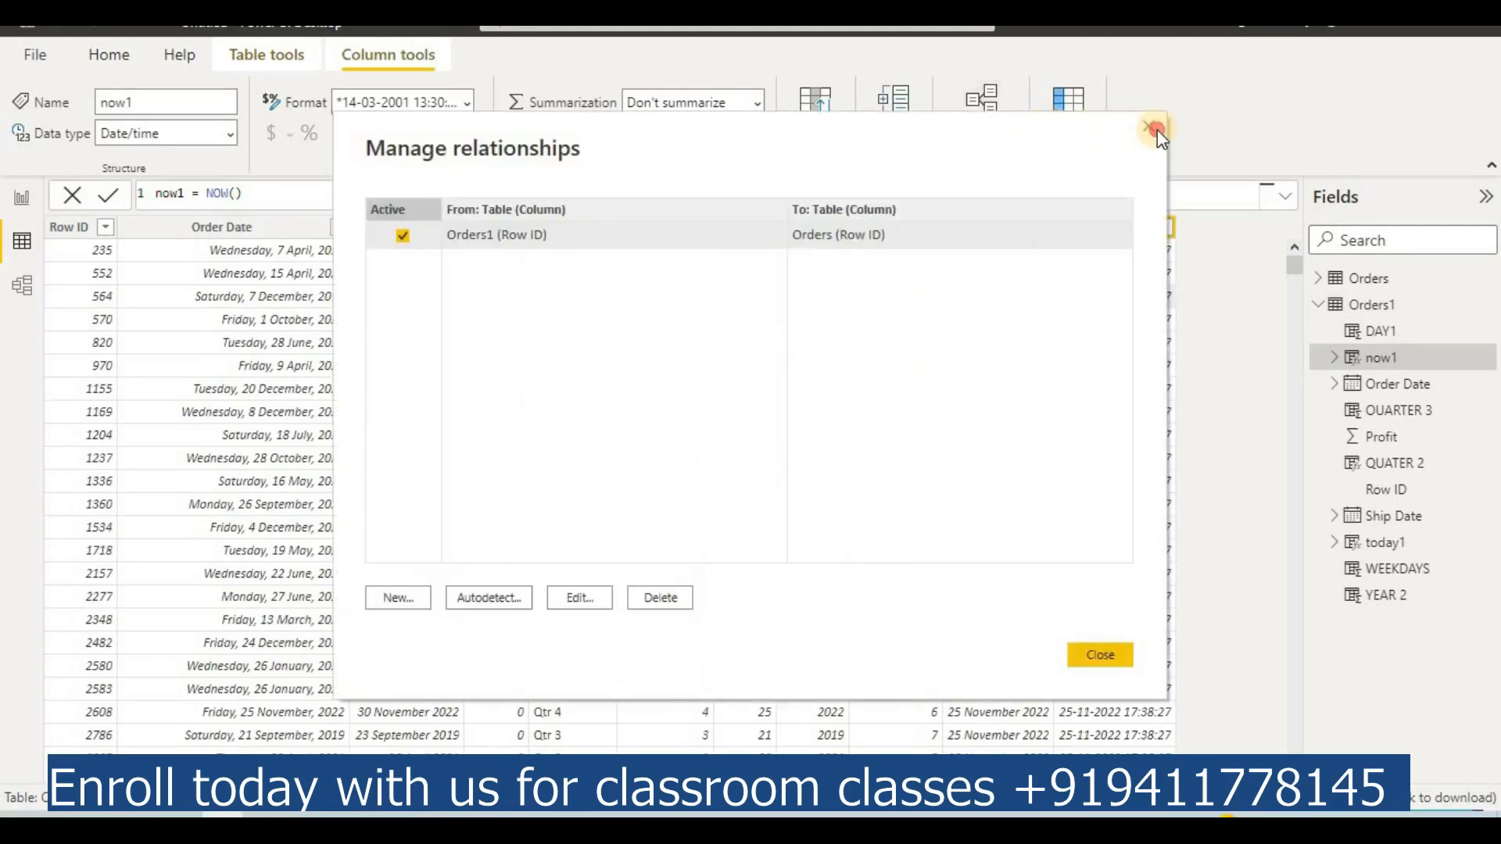
{"action": "left_click", "coordinate": [1149, 127]}
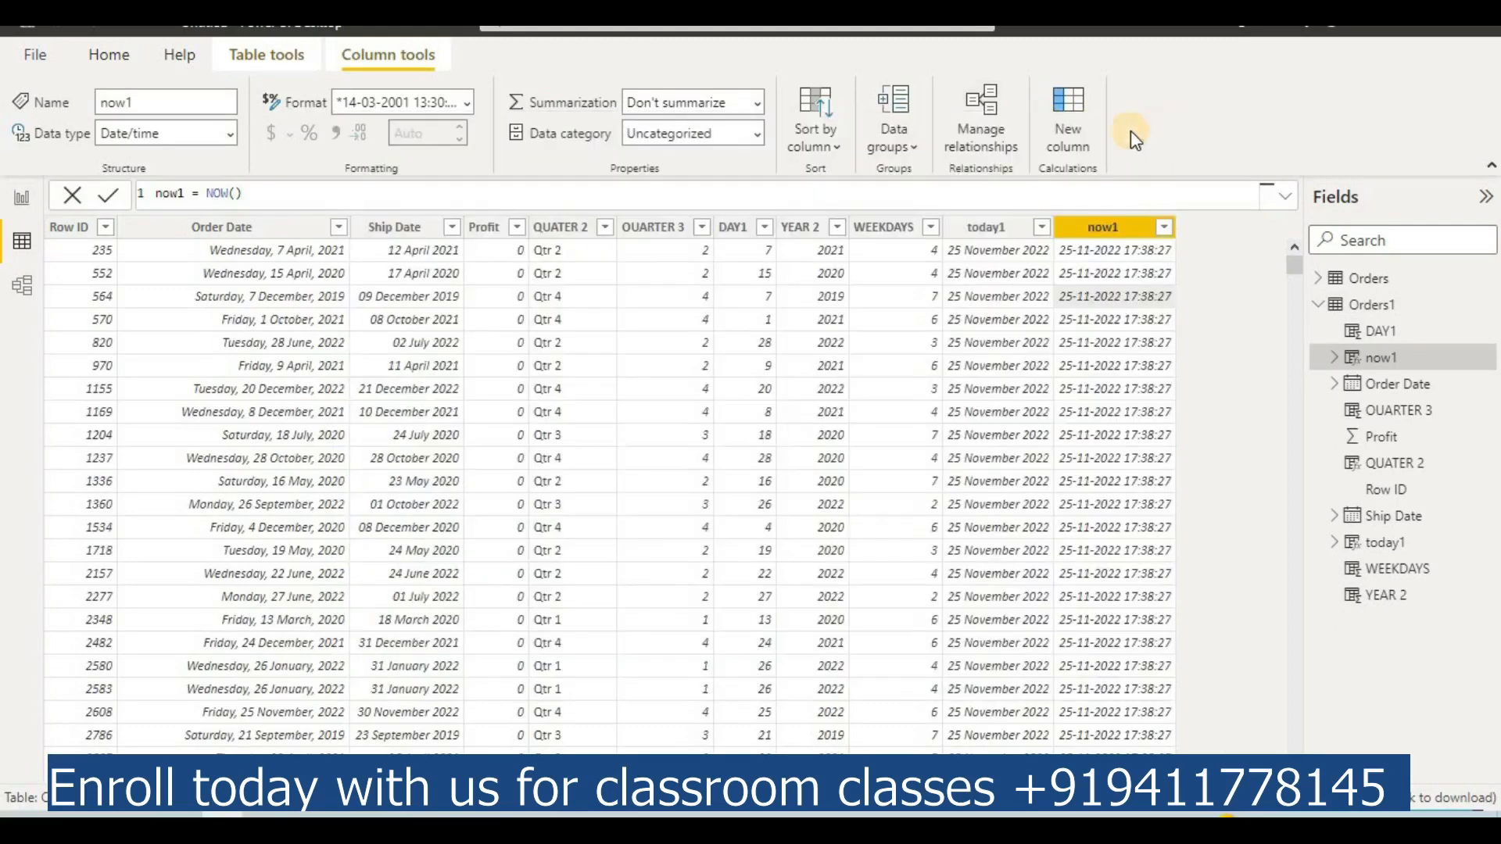
Add another calculated column to Orders1 named differnce 1 and start its formula with the DATEDIFF function
{"action": "left_click", "coordinate": [1100, 231]}
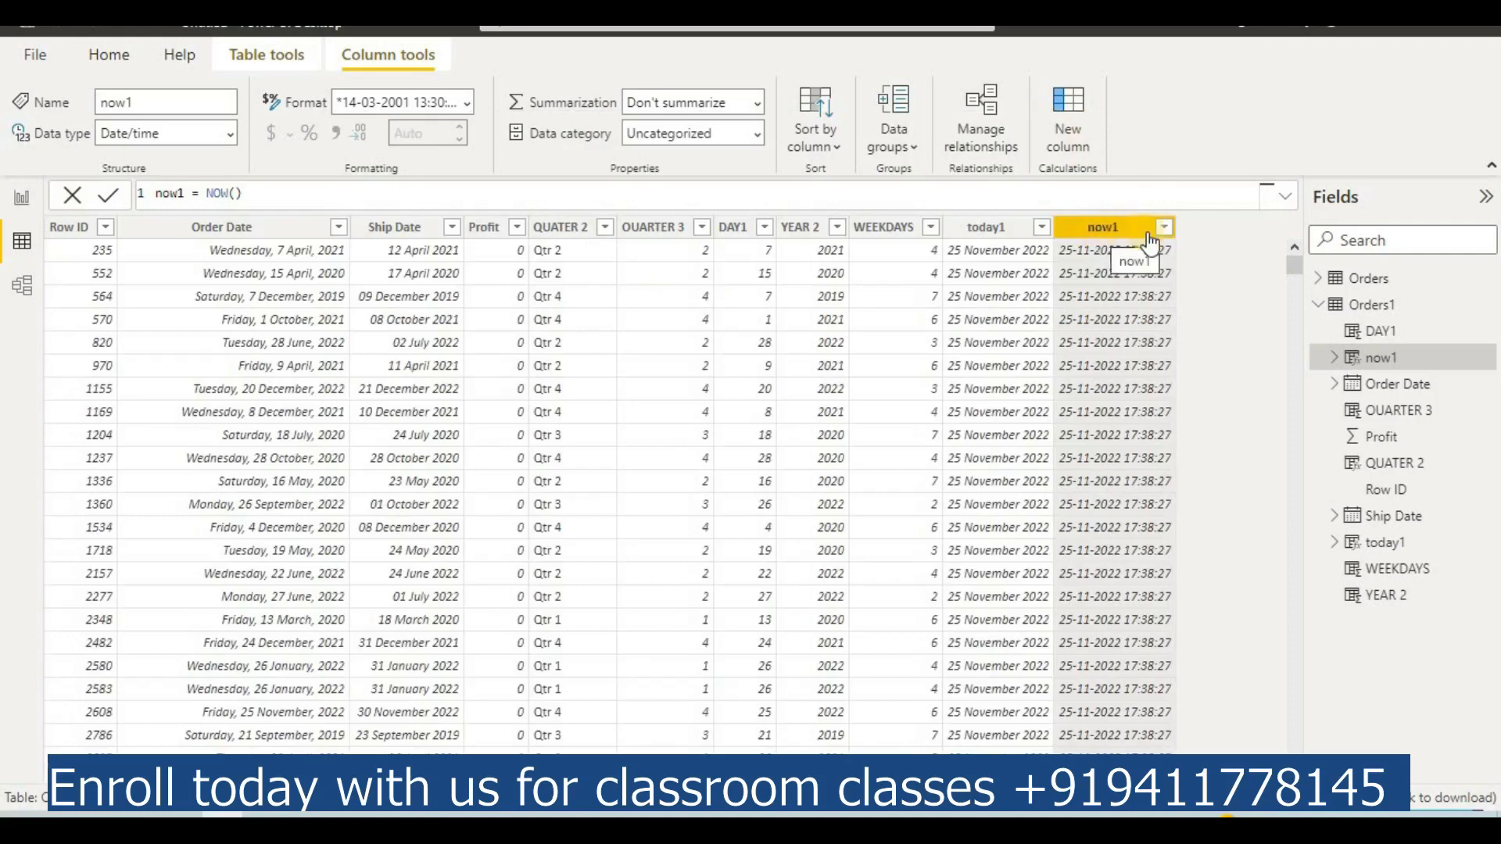
{"action": "right_click", "coordinate": [1162, 231]}
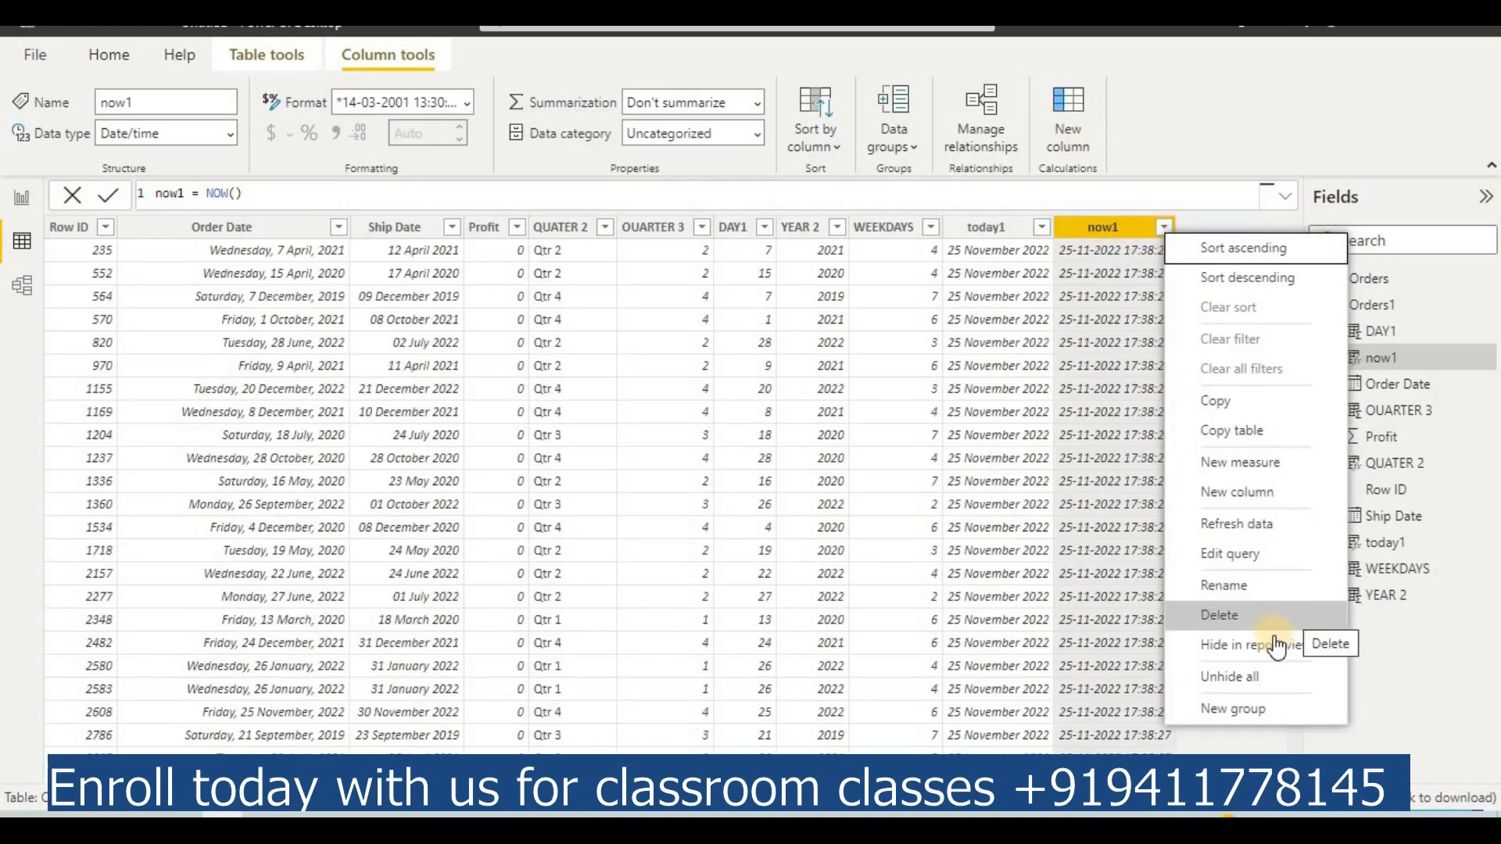
{"action": "left_click", "coordinate": [1283, 491]}
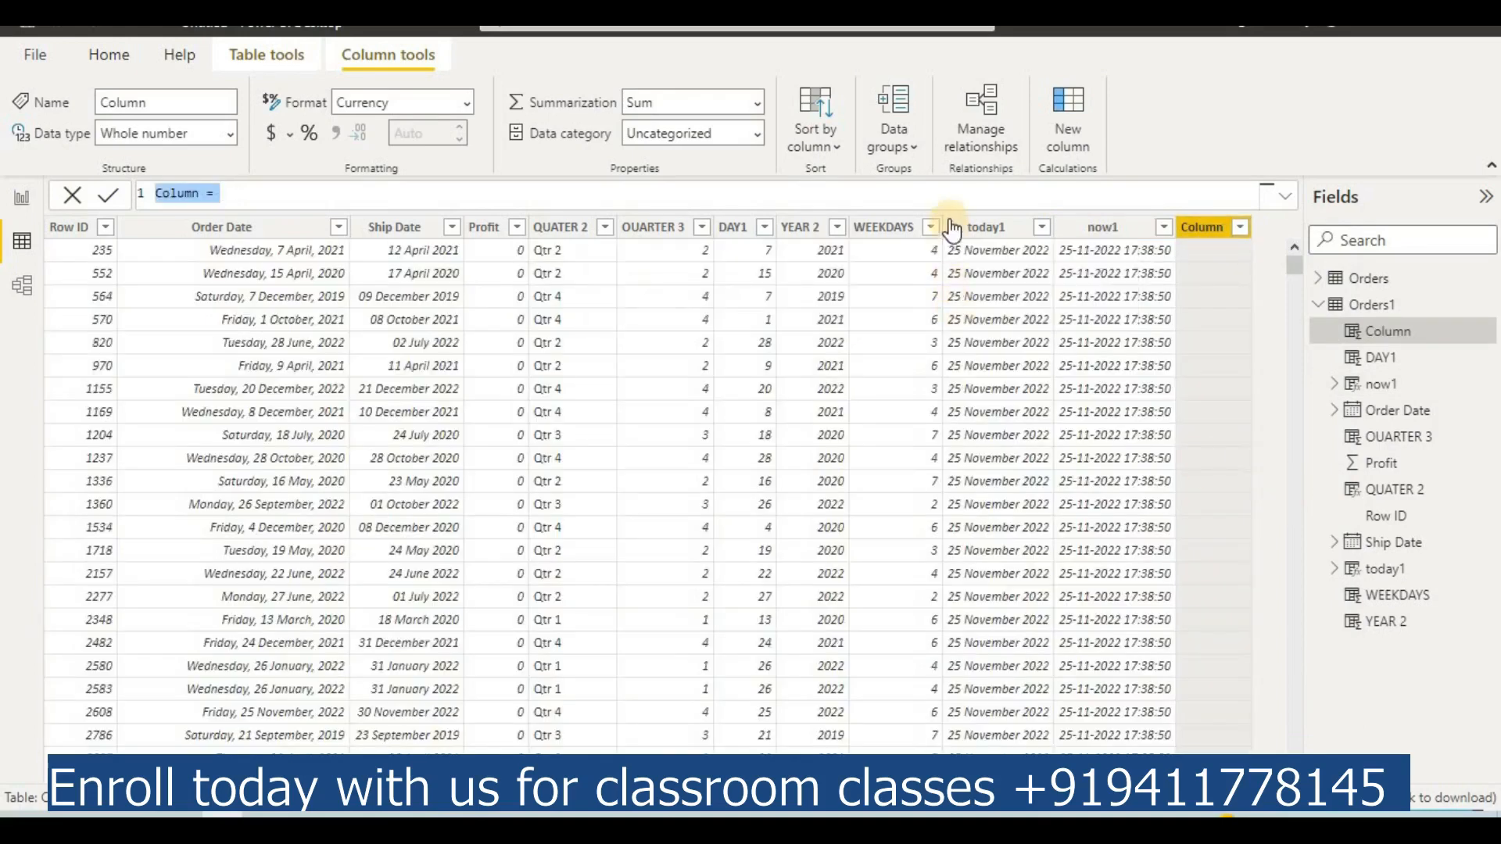
{"action": "key", "text": "BackSpace"}
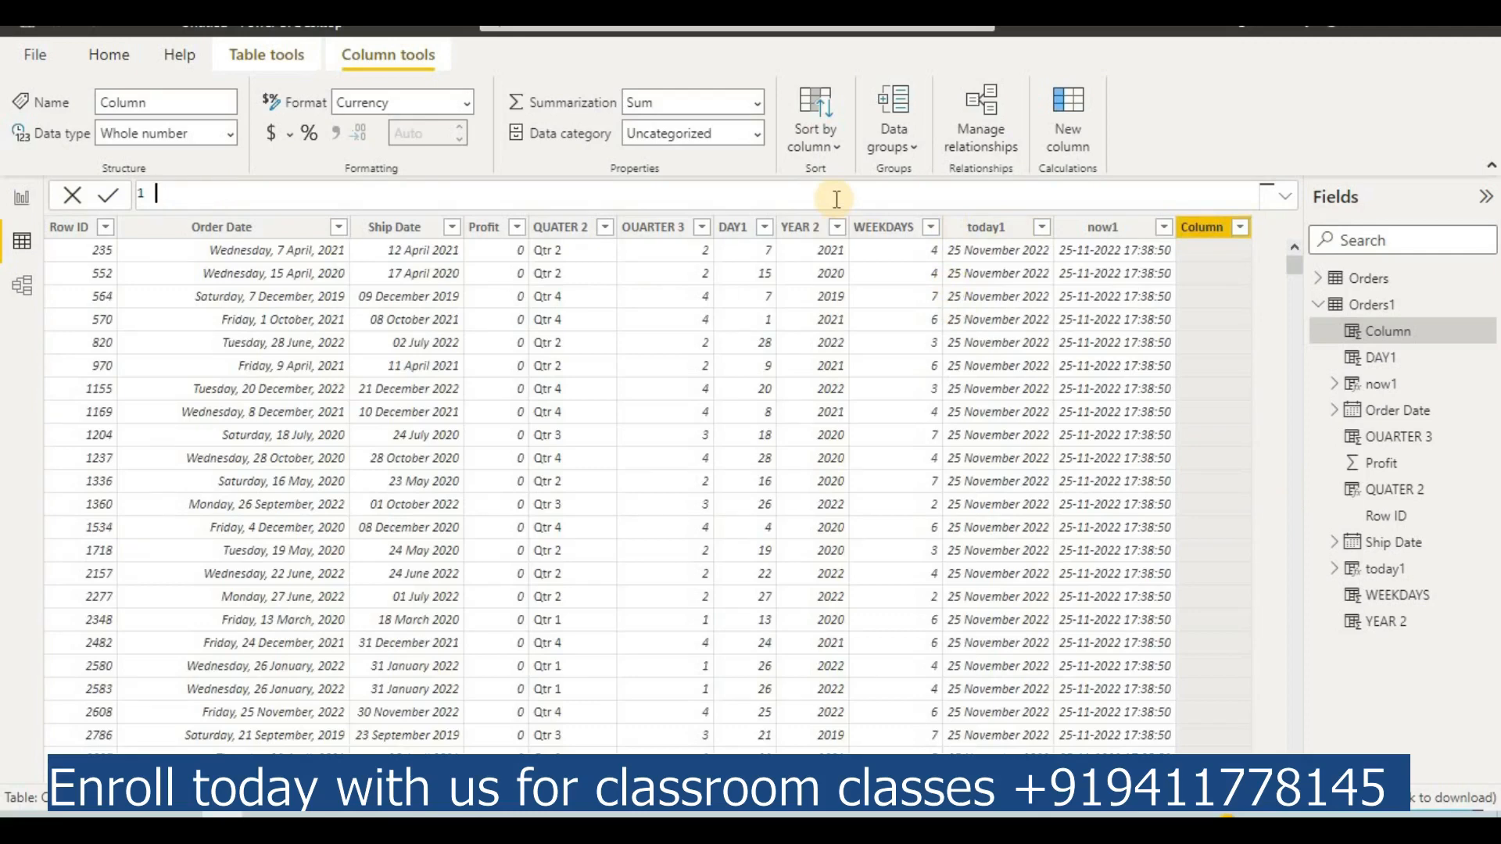
{"action": "type", "text": "differnce"}
{"action": "type", "text": "1="}
{"action": "type", "text": "dated"}
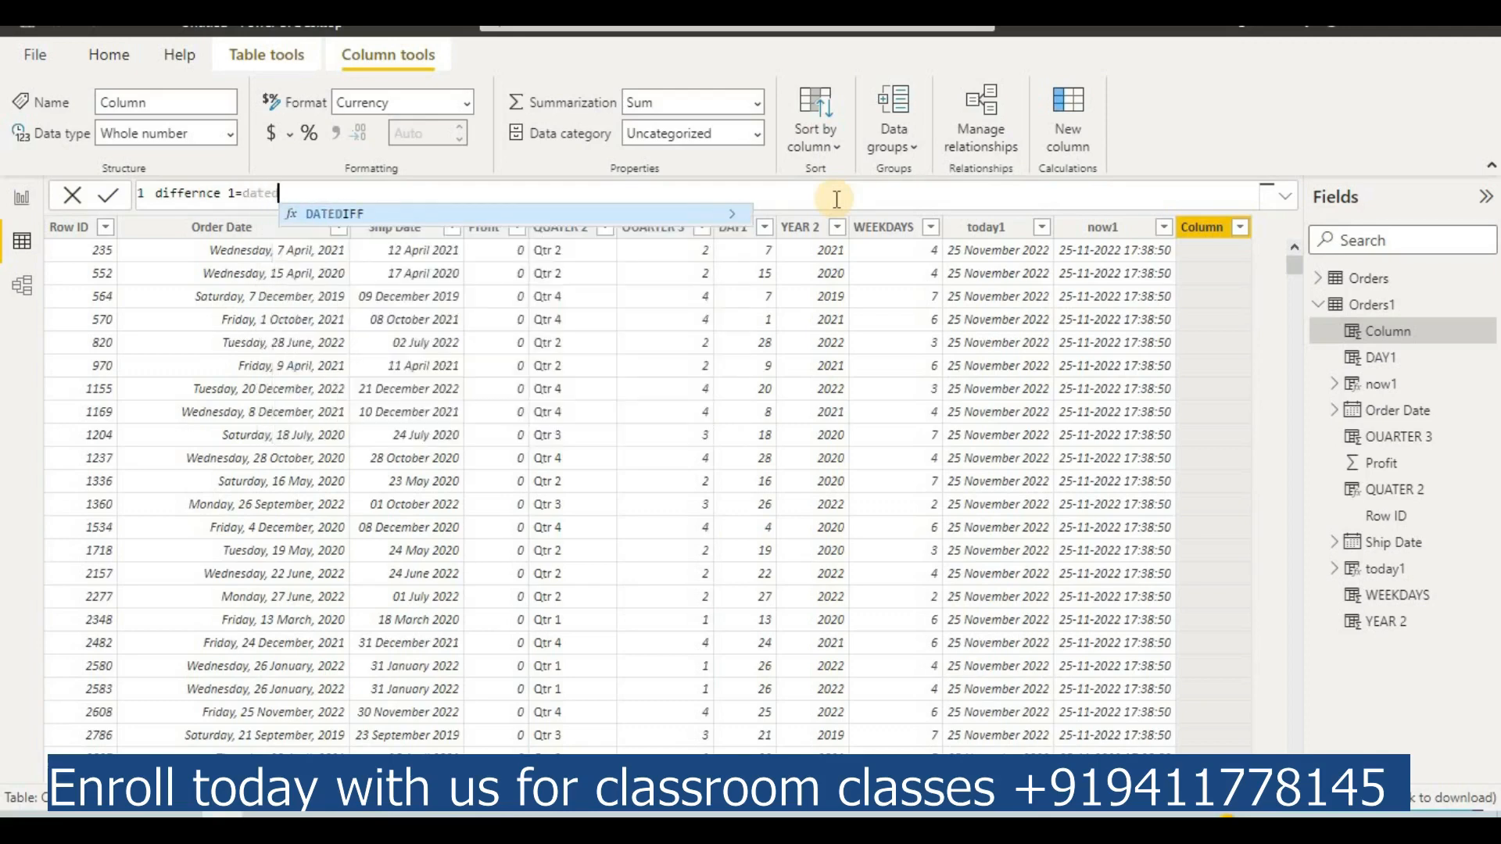
{"action": "left_click", "coordinate": [727, 215]}
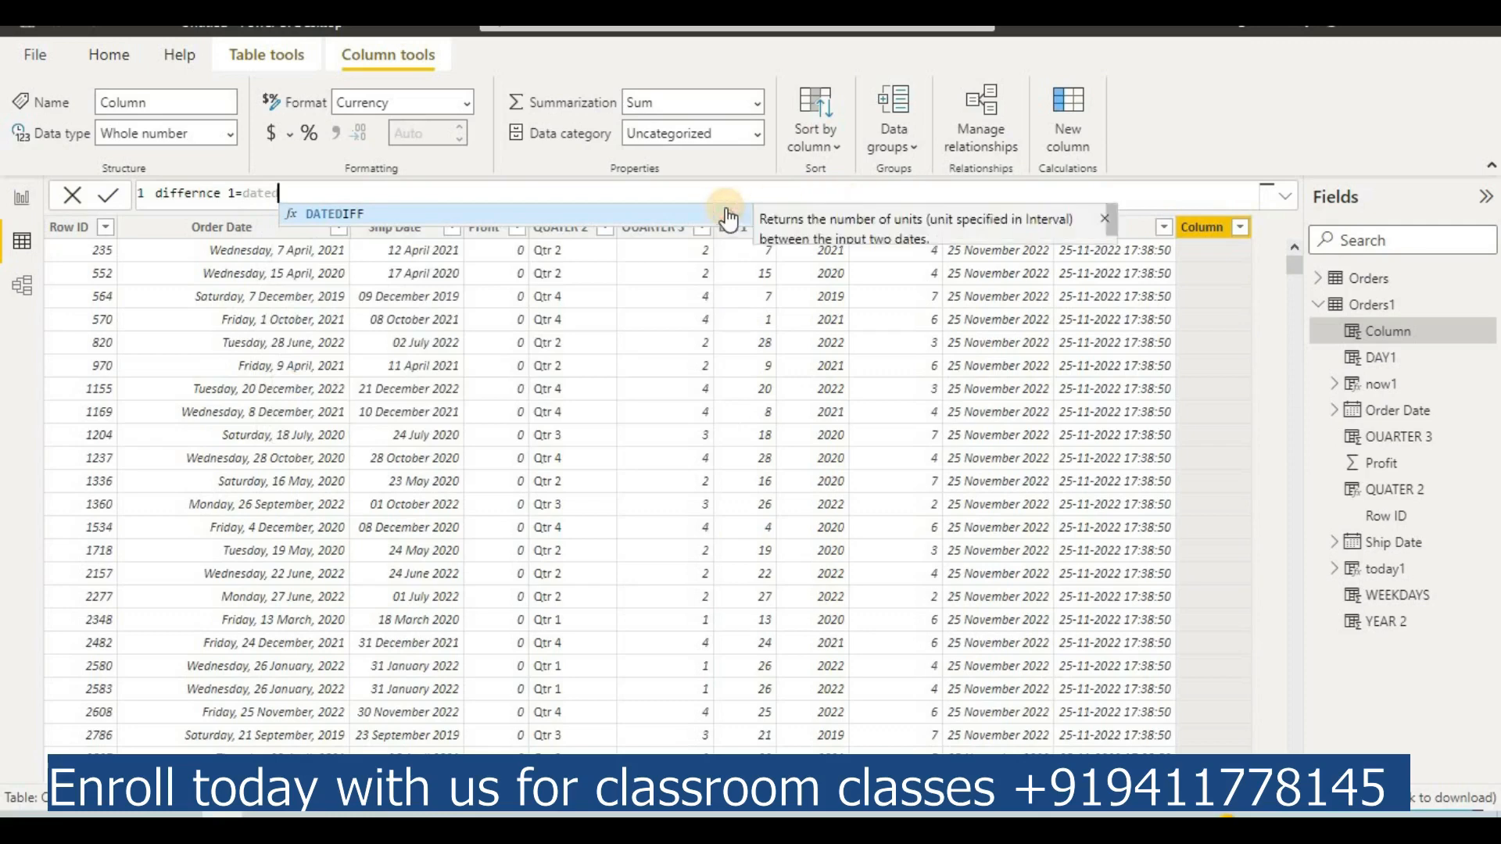
{"action": "left_click", "coordinate": [358, 216]}
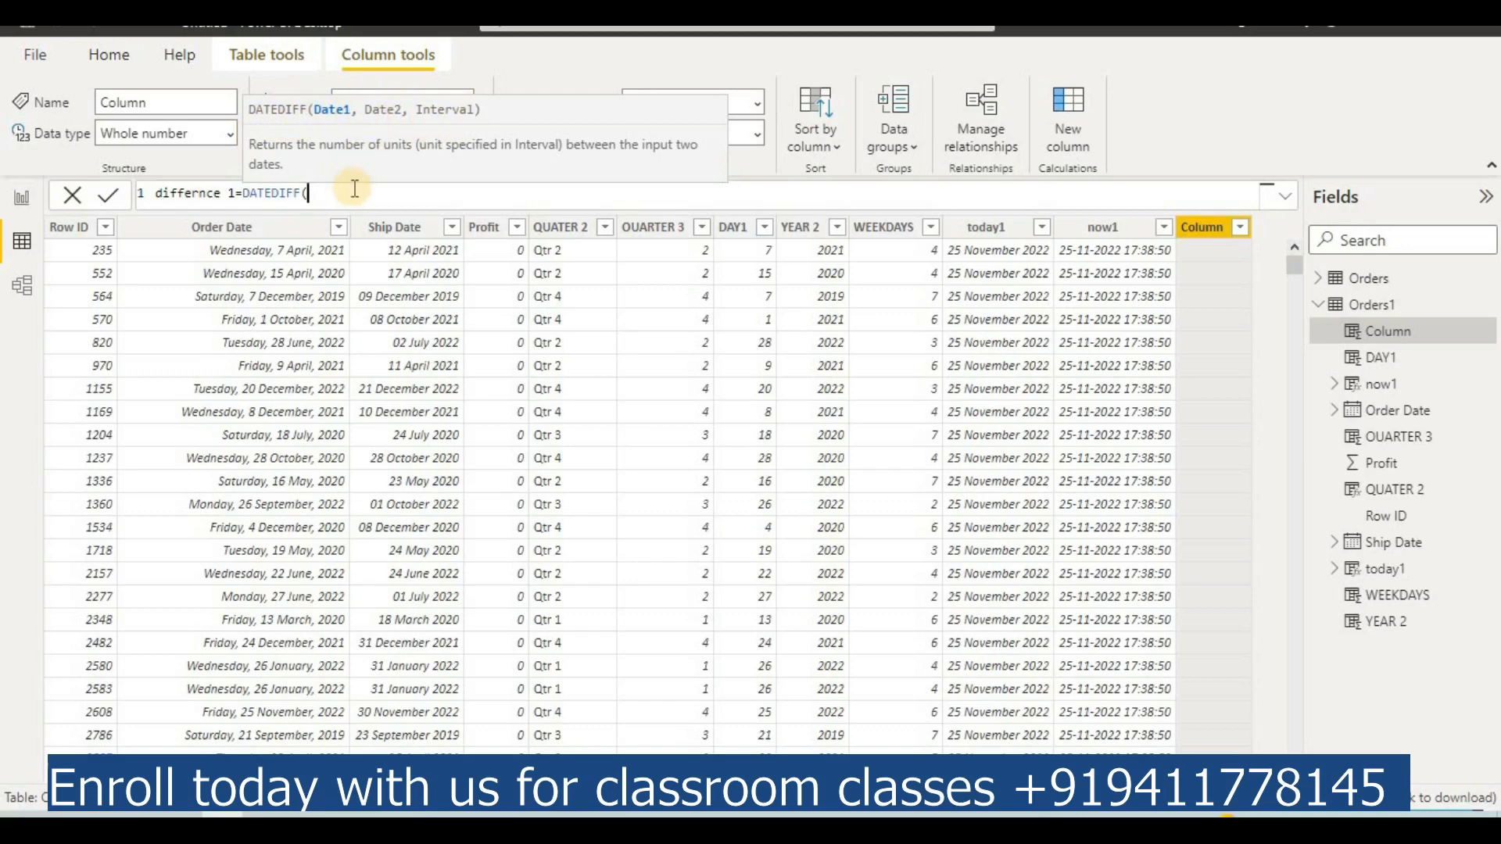
Give DATEDIFF the date parts of Orders1[Order Date] and Orders1[Ship Date] as its first and second dates
{"action": "type", "text": "order"}
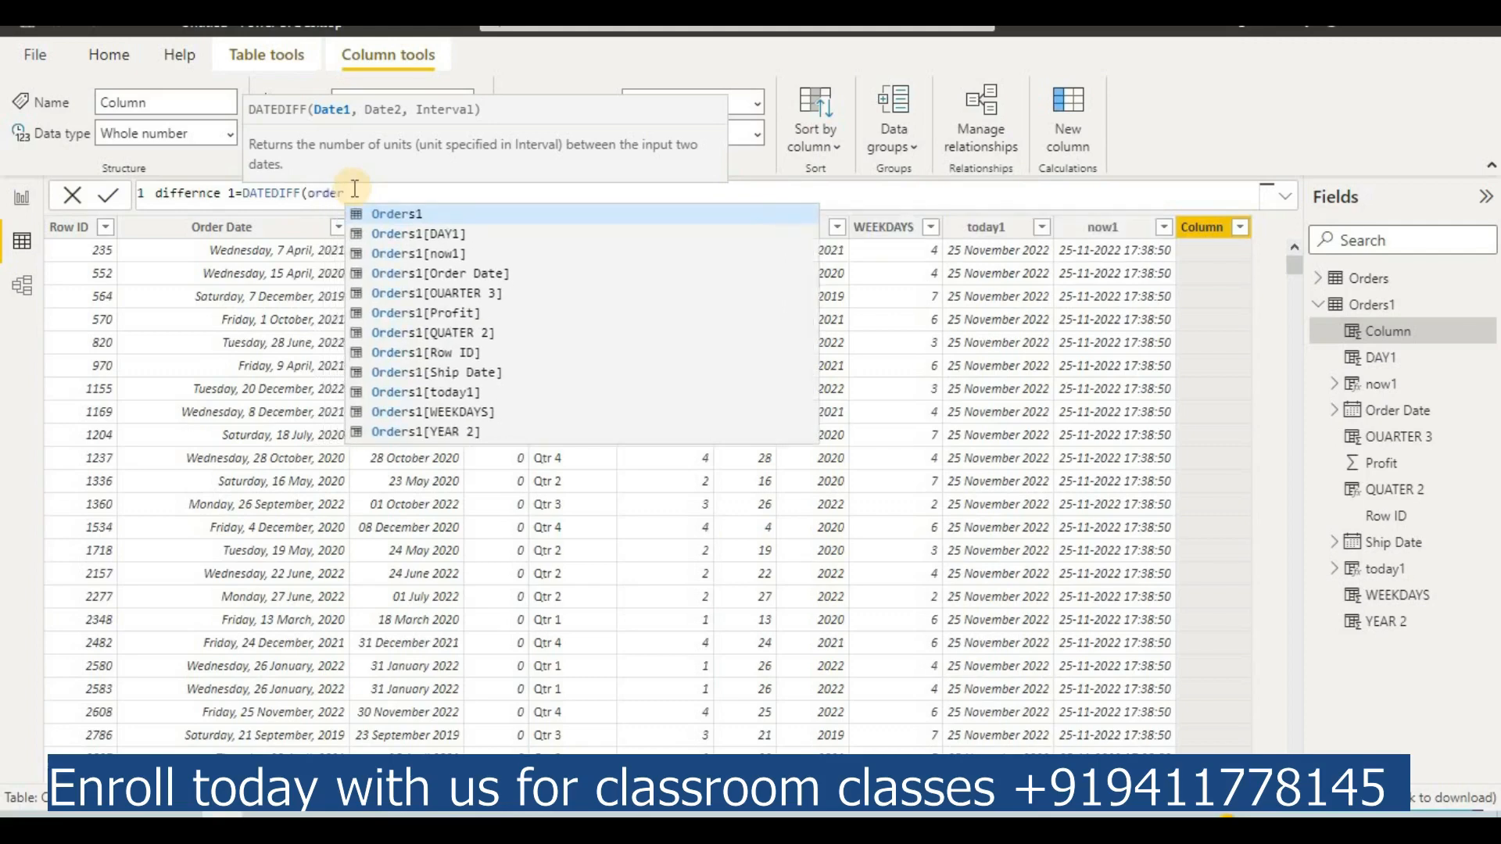
{"action": "left_click", "coordinate": [457, 275]}
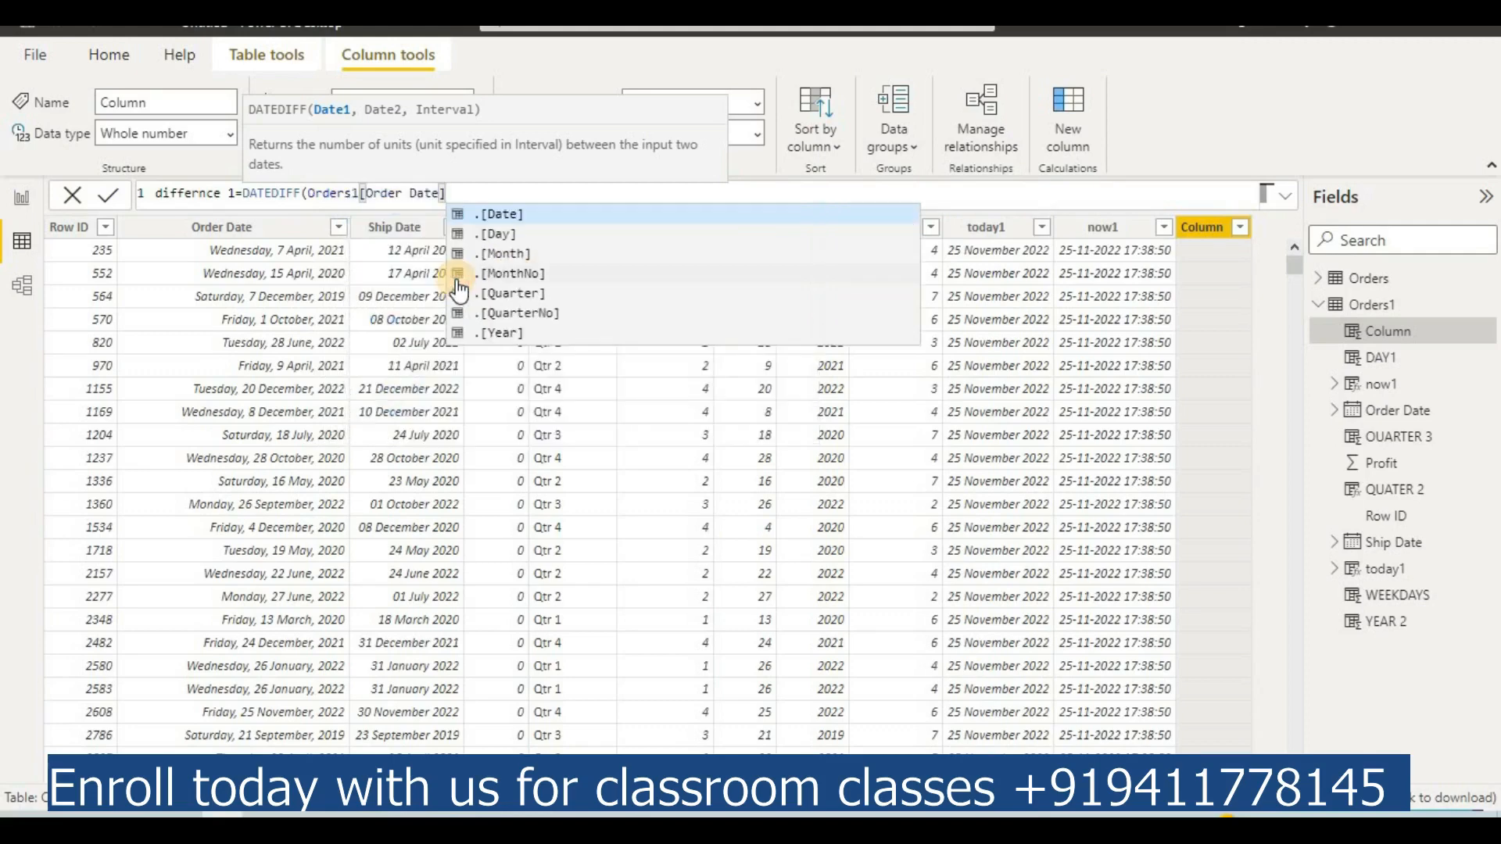
{"action": "left_click", "coordinate": [533, 223]}
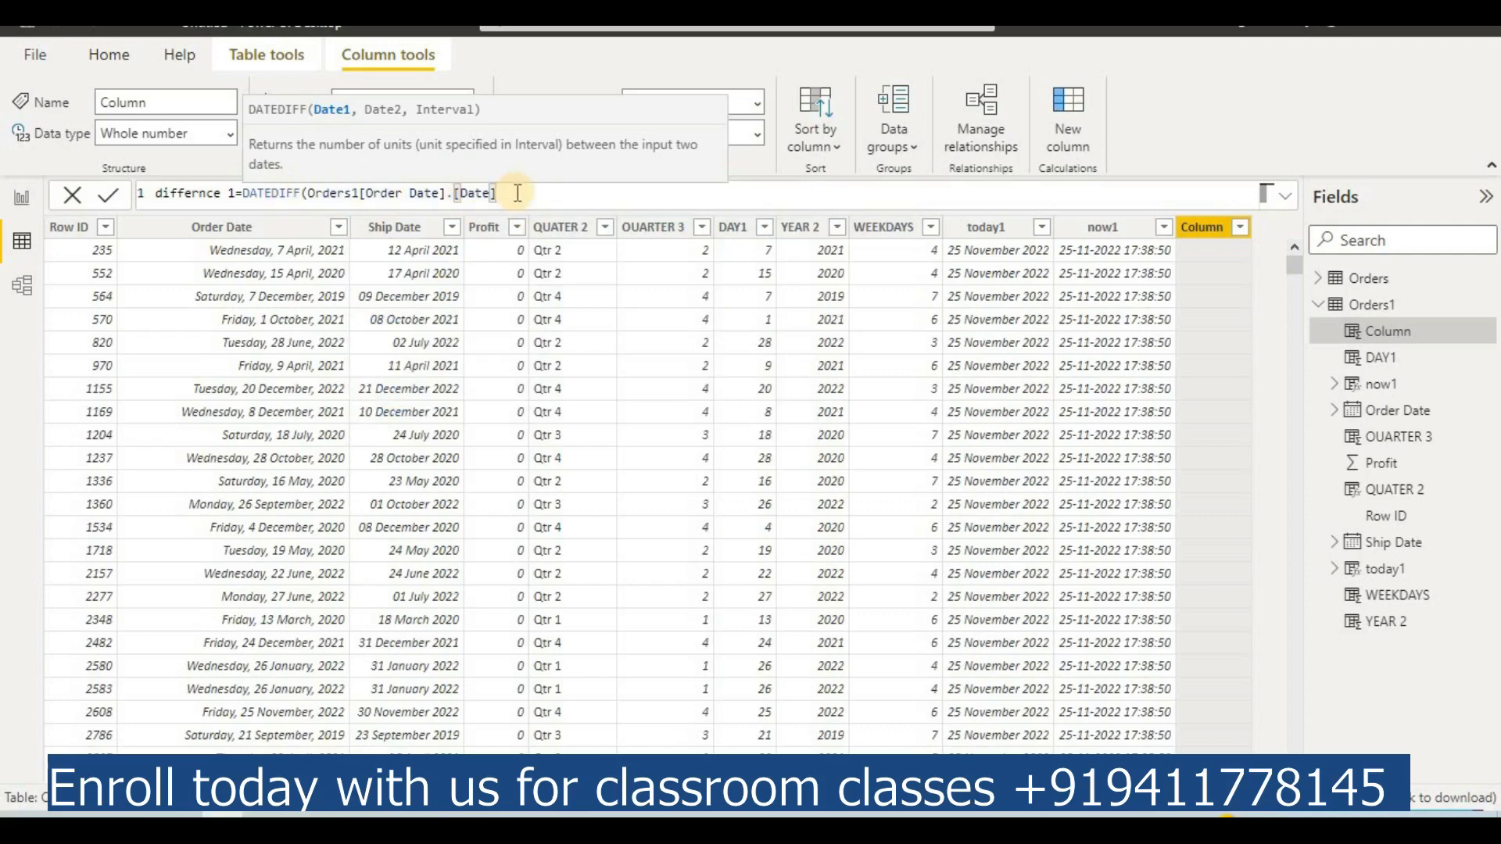
{"action": "type", "text": ","}
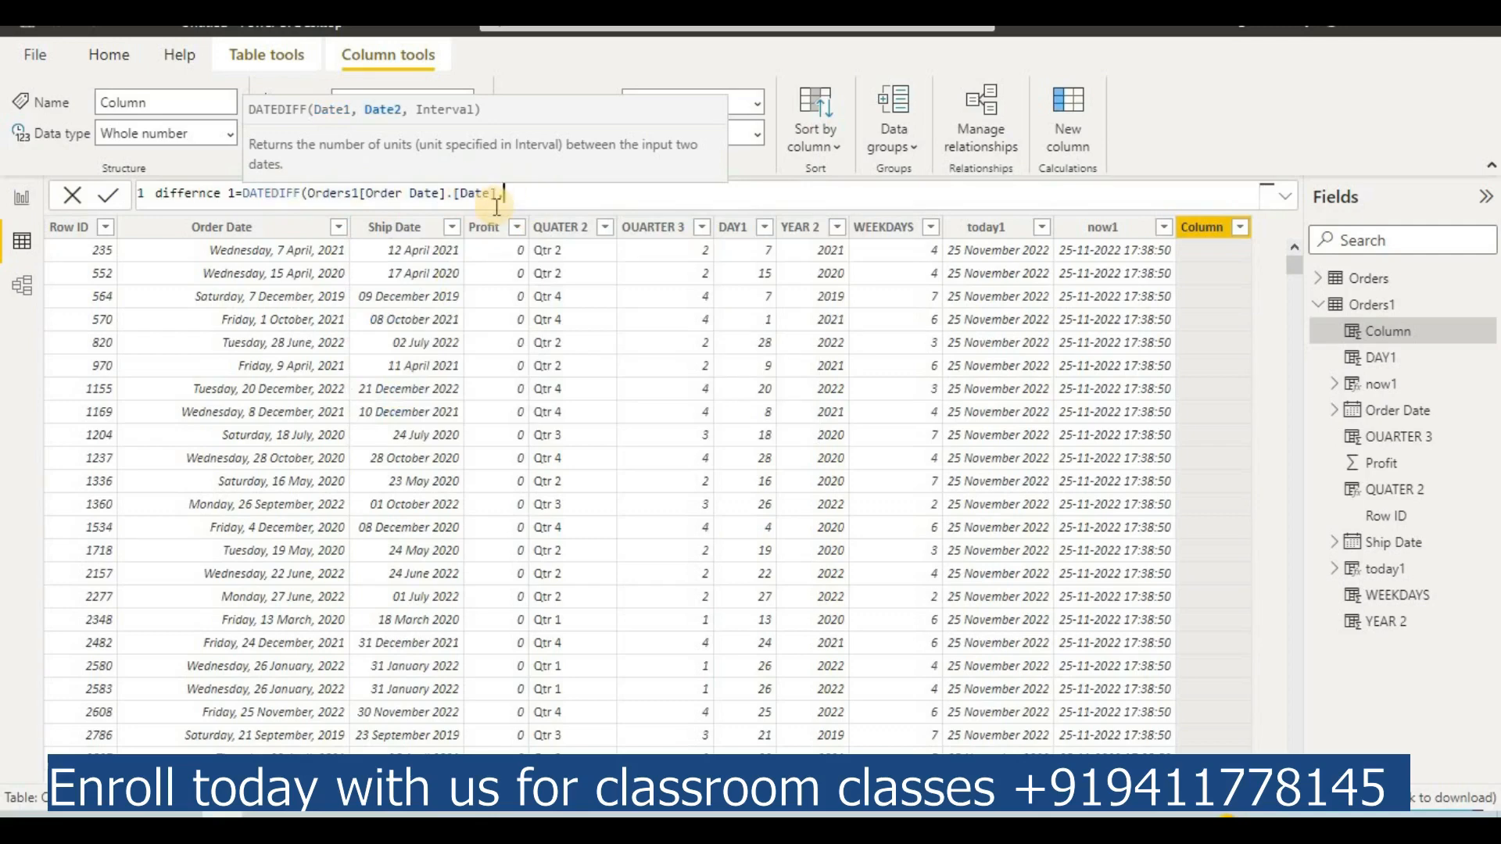
{"action": "type", "text": "shi"}
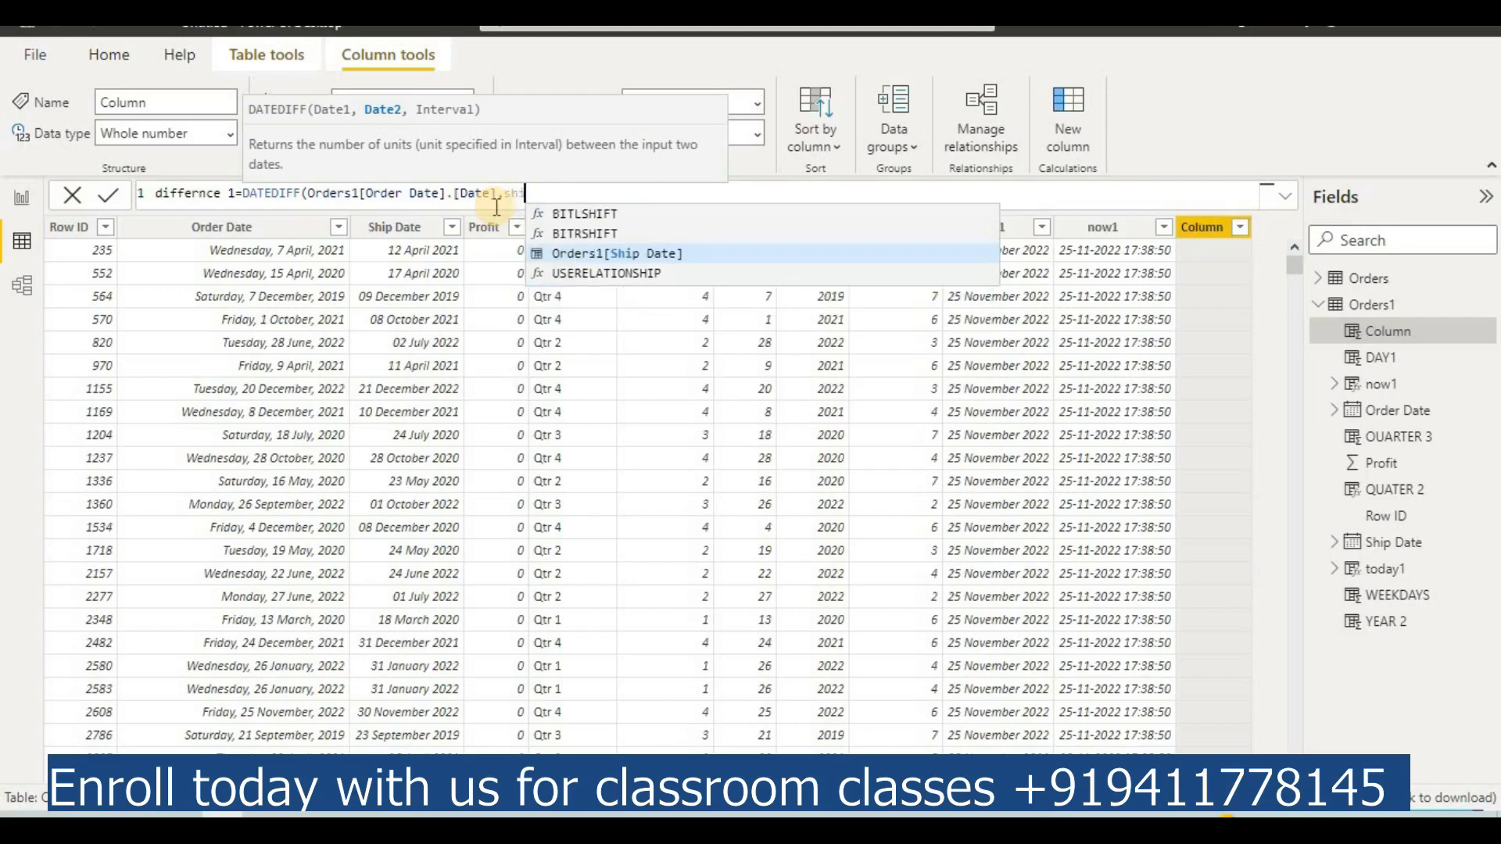
{"action": "type", "text": "p"}
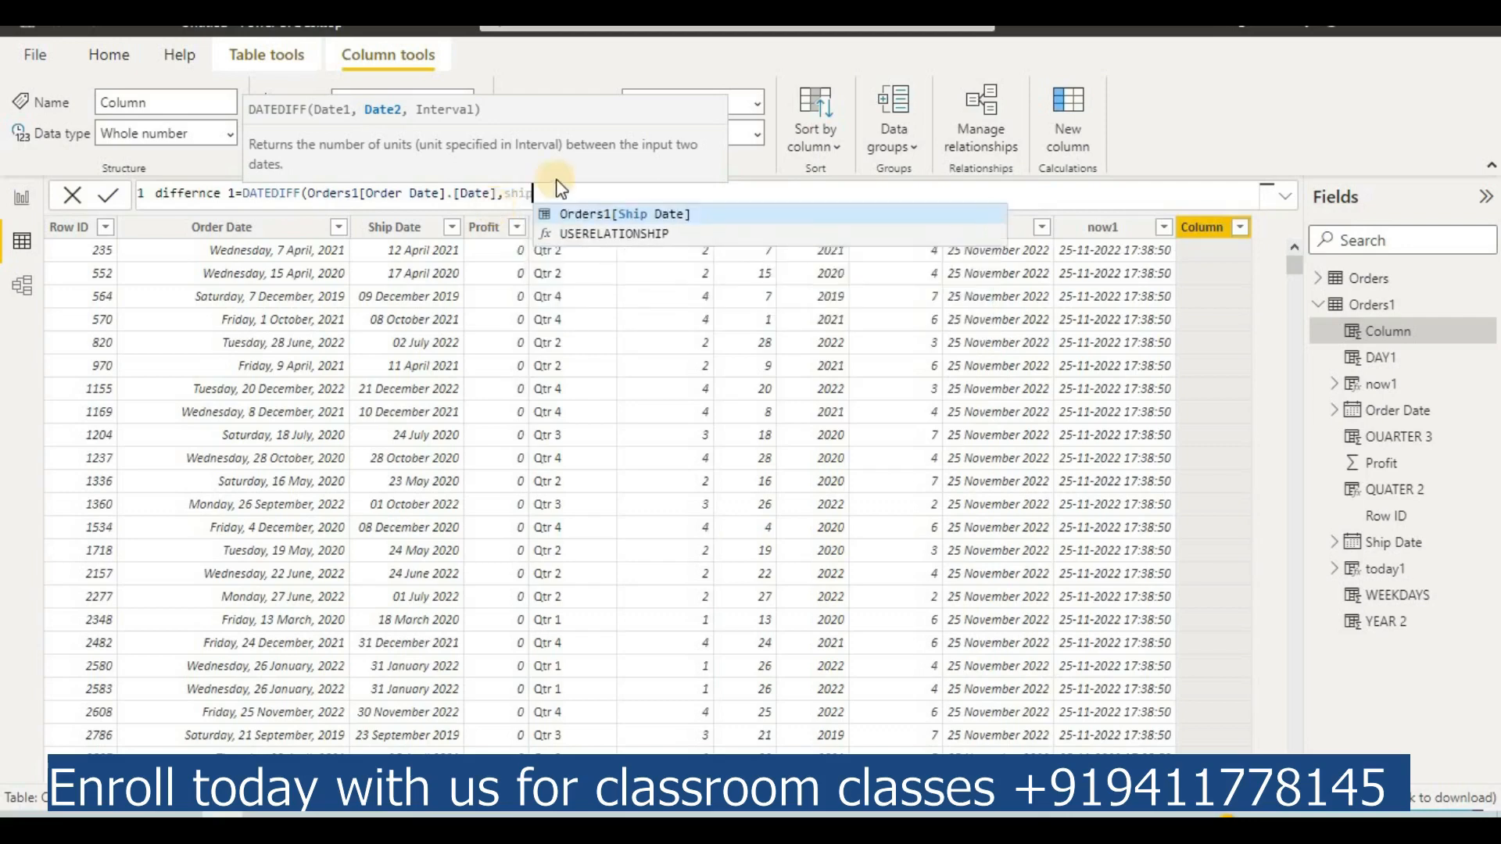
{"action": "left_click", "coordinate": [632, 214]}
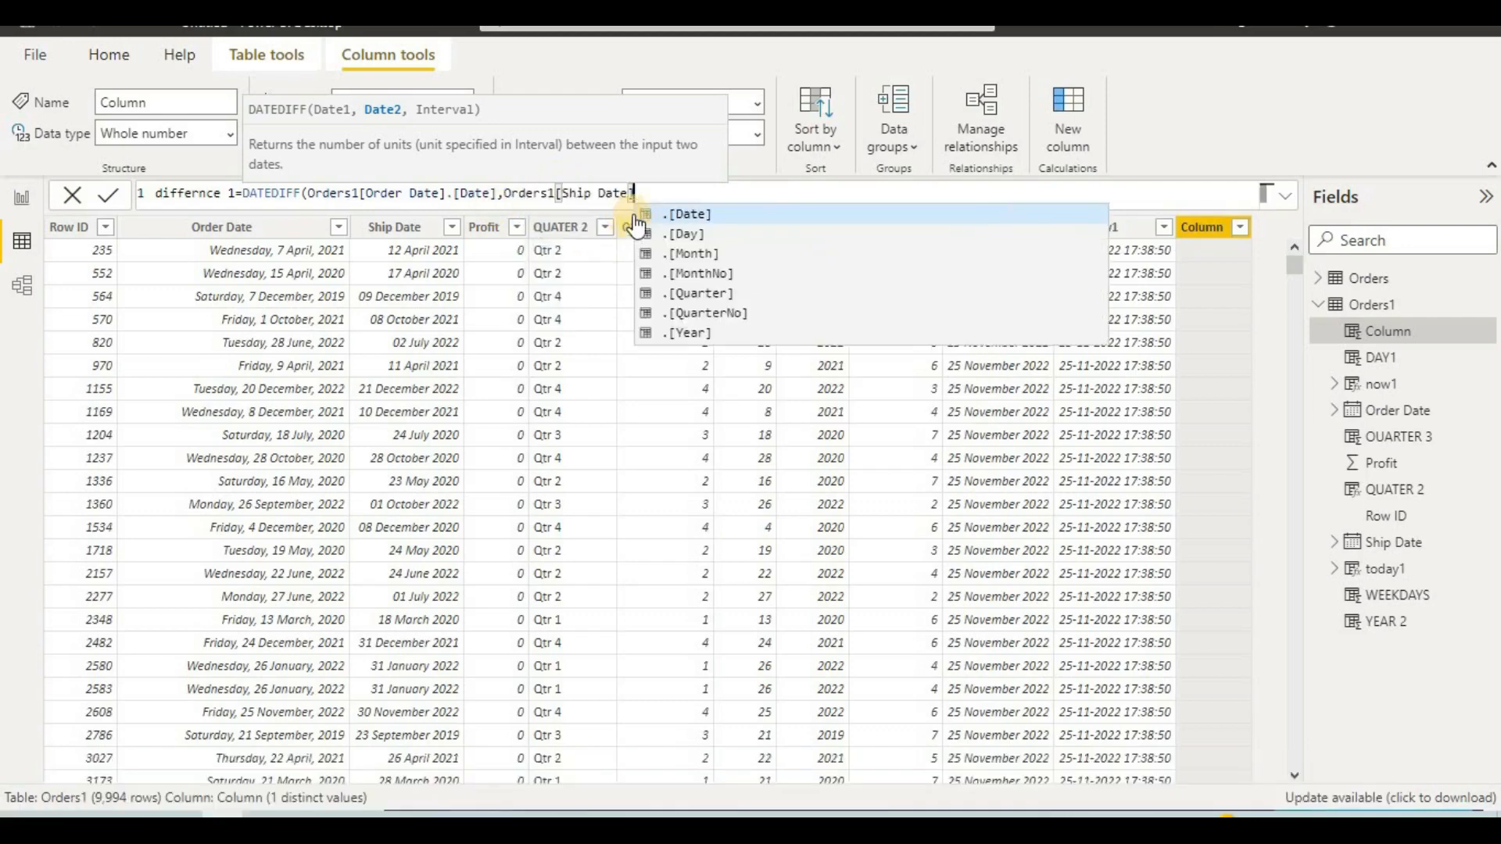
{"action": "left_click", "coordinate": [683, 214]}
{"action": "left_click", "coordinate": [725, 195]}
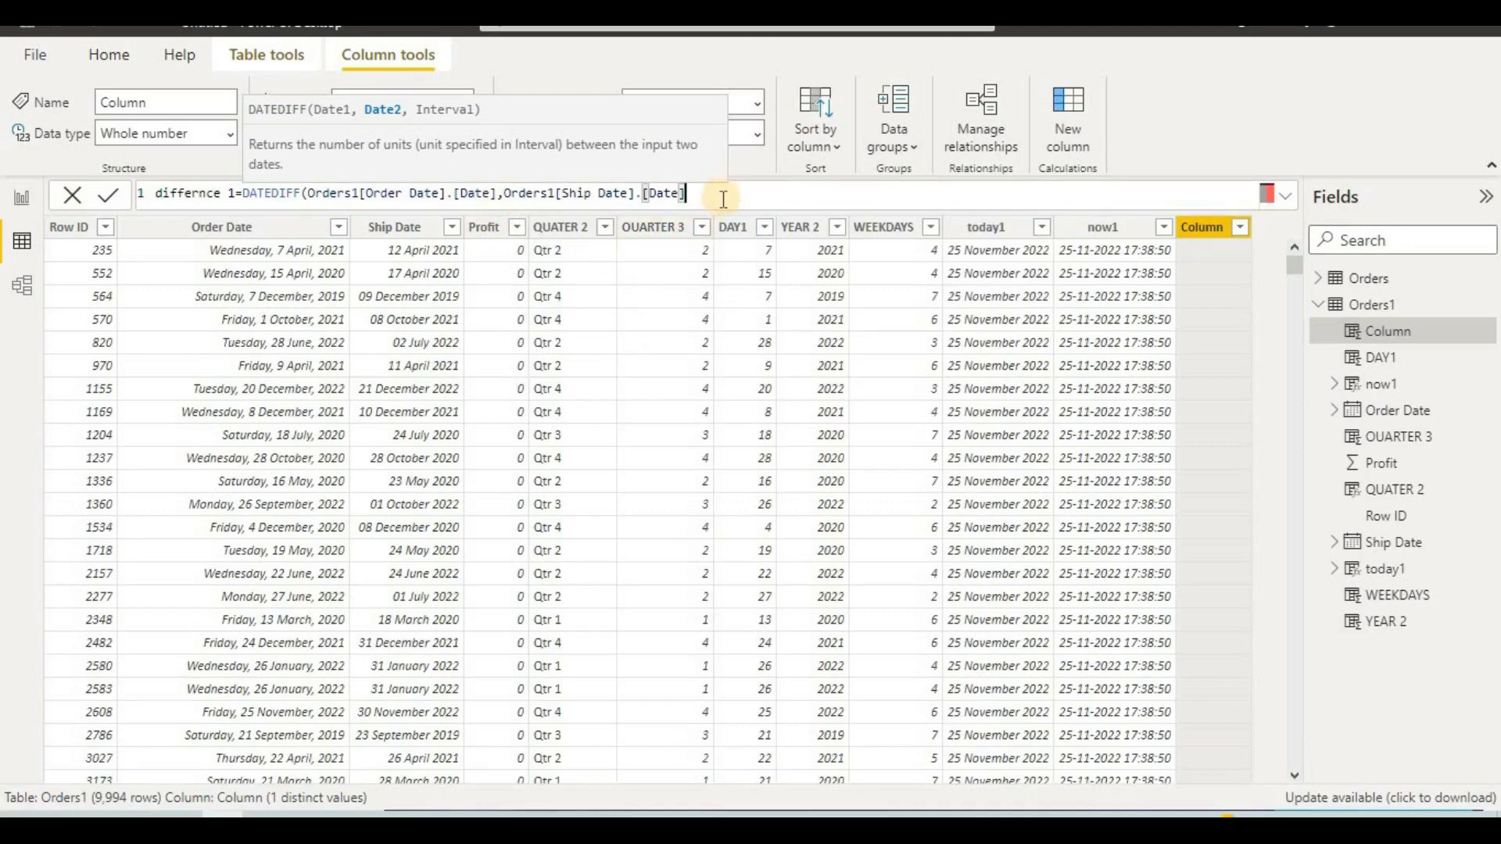
Set the DATEDIFF interval to DAY and commit the differnce 1 column formula
{"action": "type", "text": ",d"}
{"action": "left_click", "coordinate": [736, 216]}
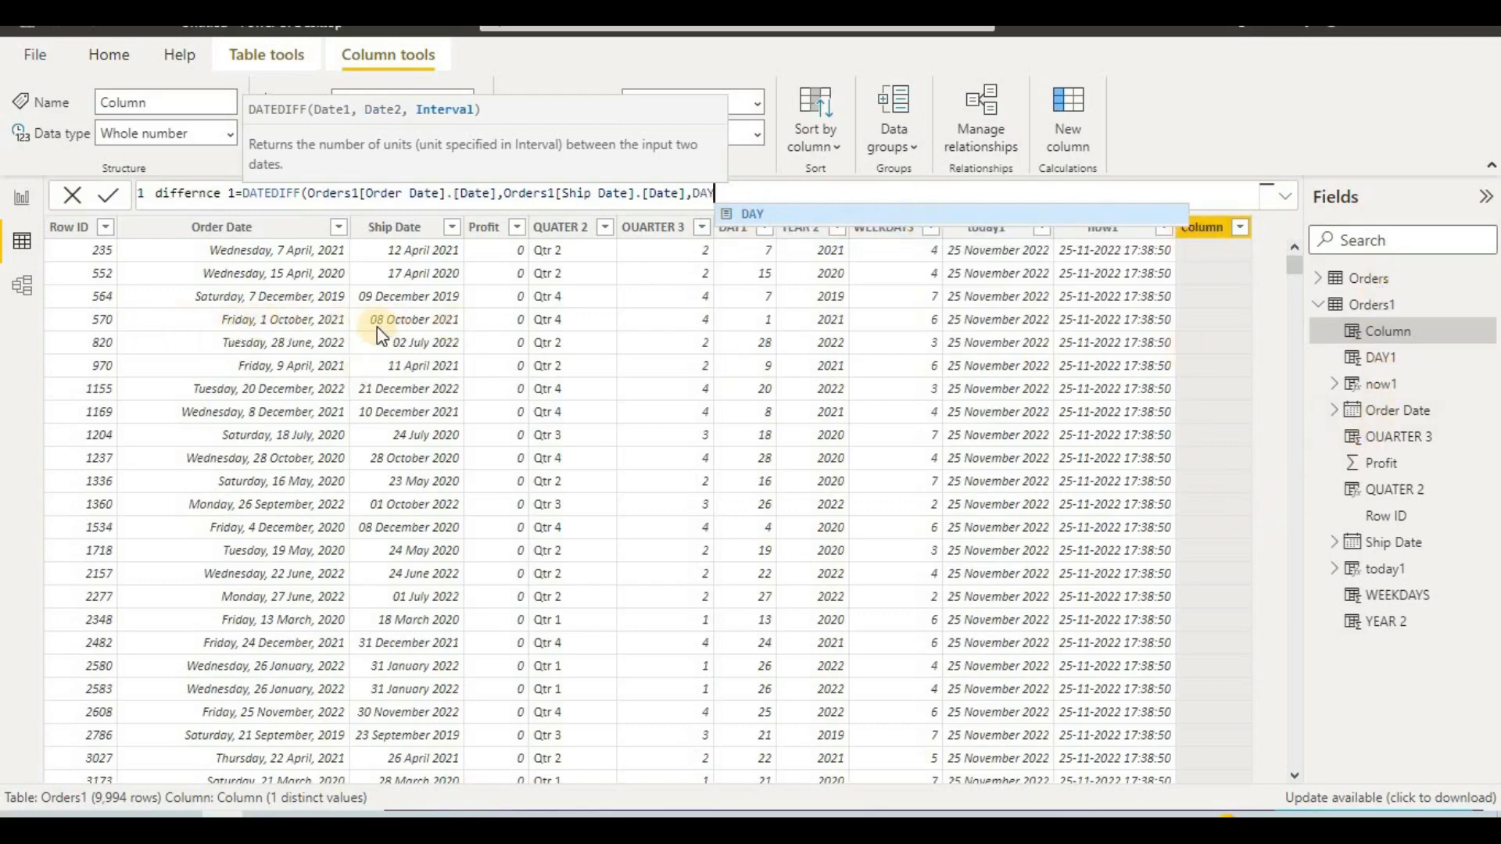
{"action": "left_click", "coordinate": [114, 197]}
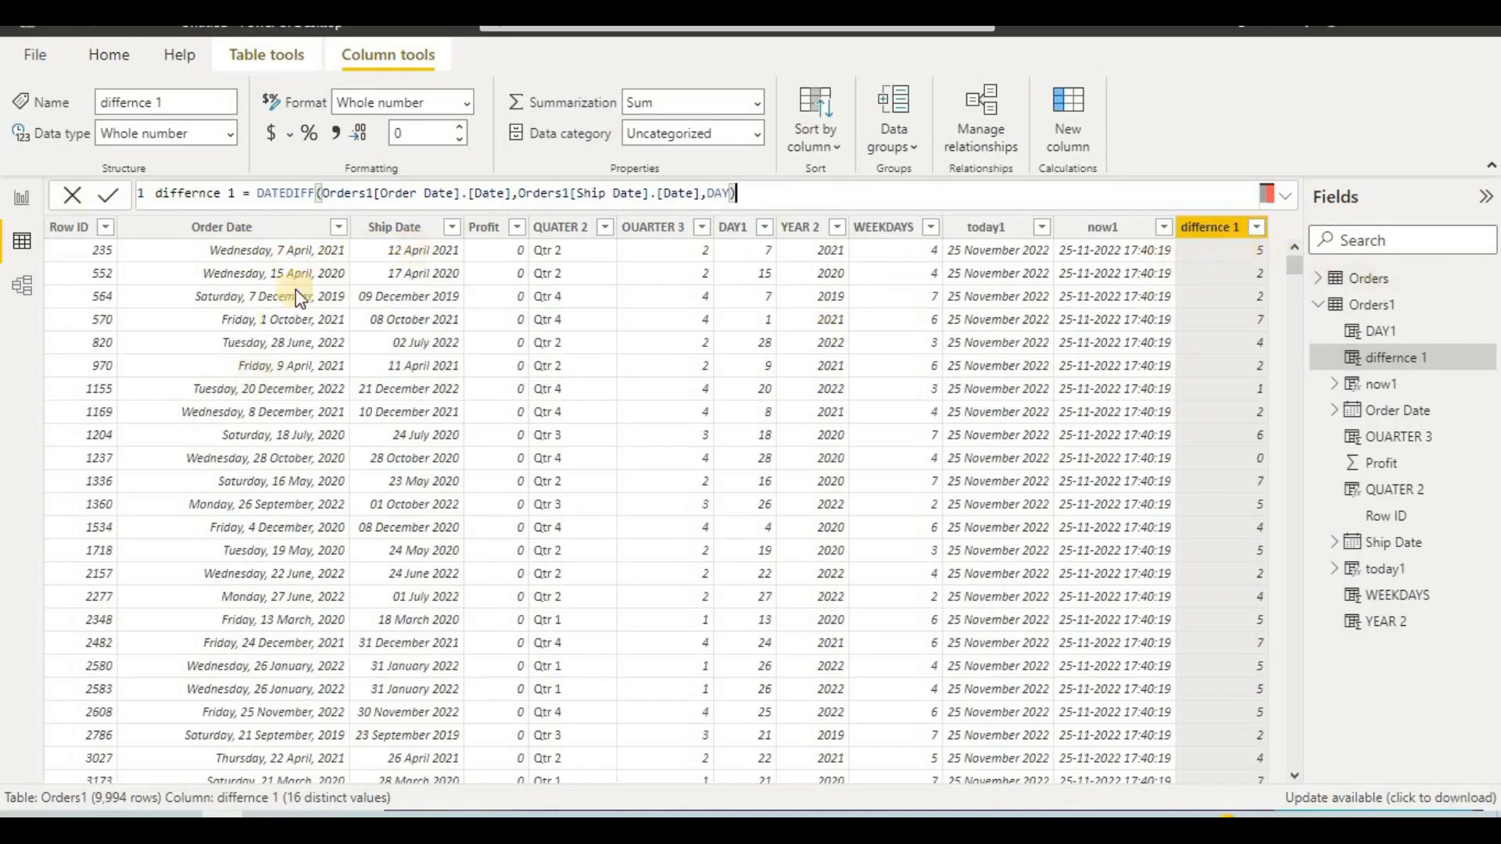
Examine the differnce 1 values against the order and ship dates through the Orders1 rows
{"action": "scroll", "coordinate": [1244, 328], "scroll_direction": "down", "scroll_amount": 13}
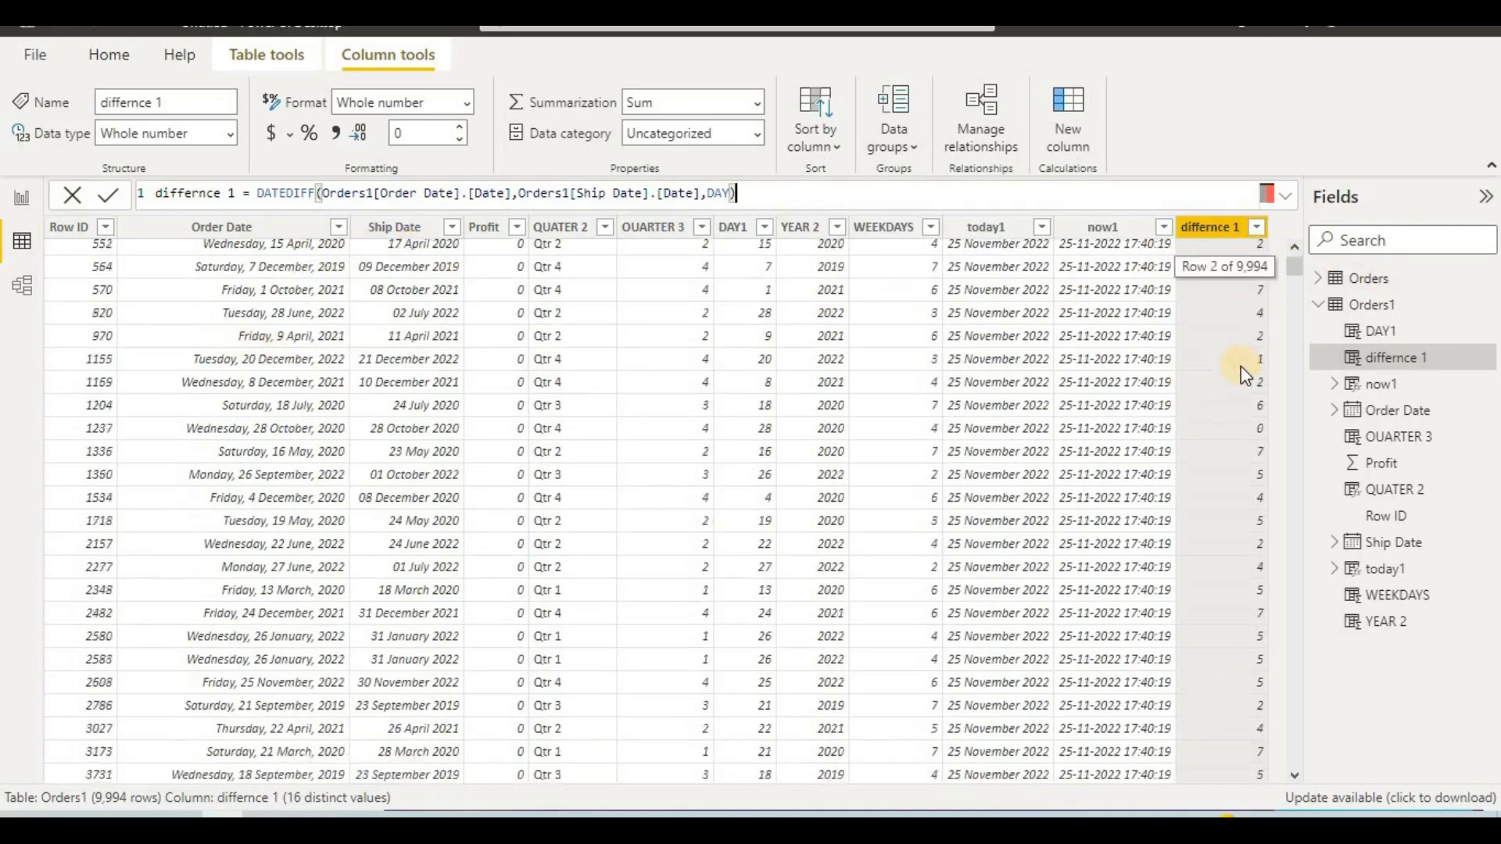
{"action": "scroll", "coordinate": [1296, 426], "scroll_direction": "up", "scroll_amount": 15}
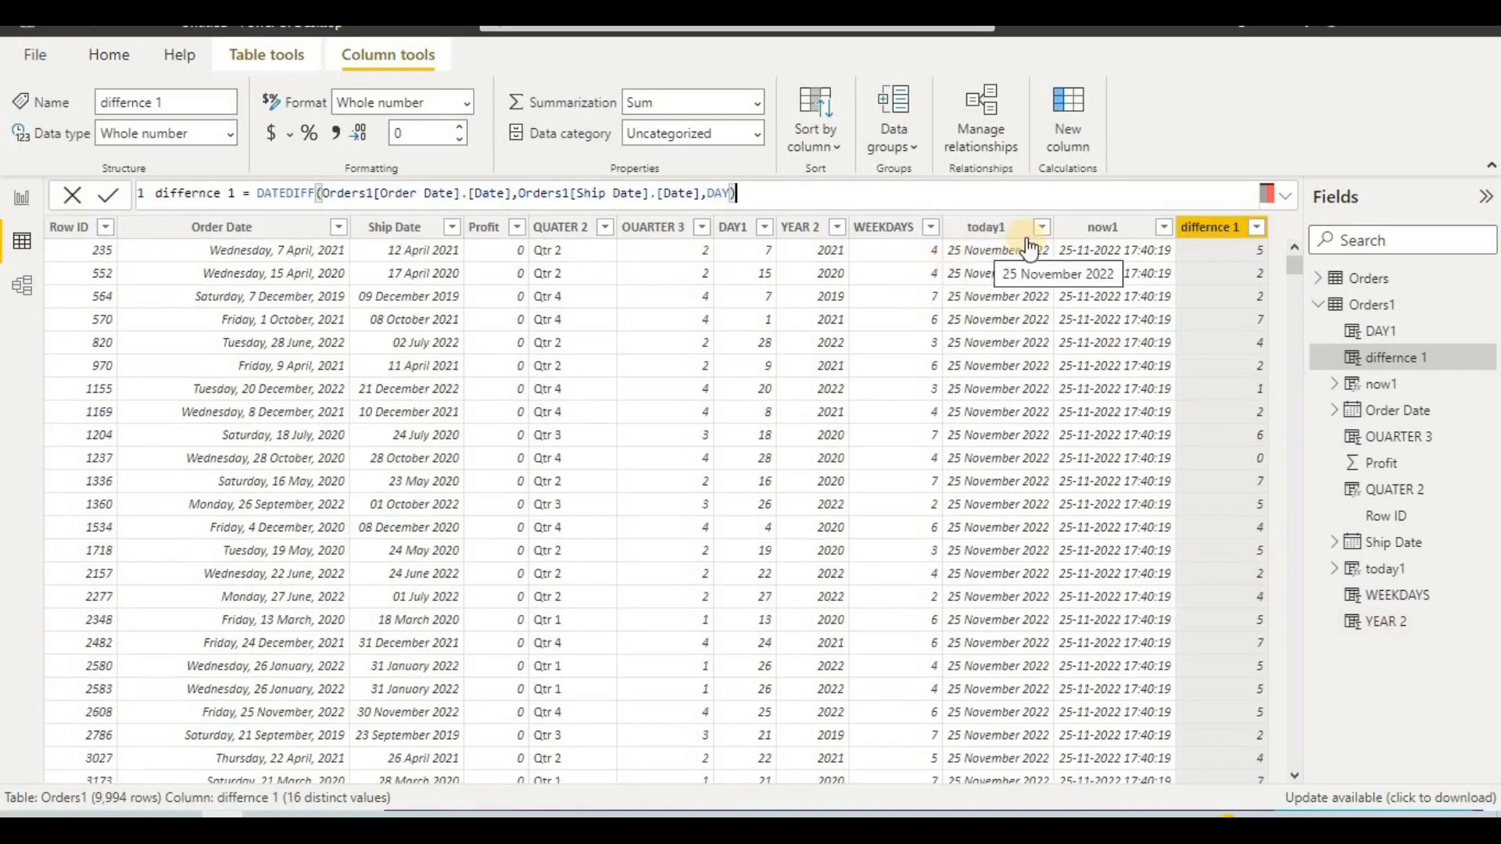
{"action": "scroll", "coordinate": [1216, 469], "scroll_direction": "down", "scroll_amount": 20}
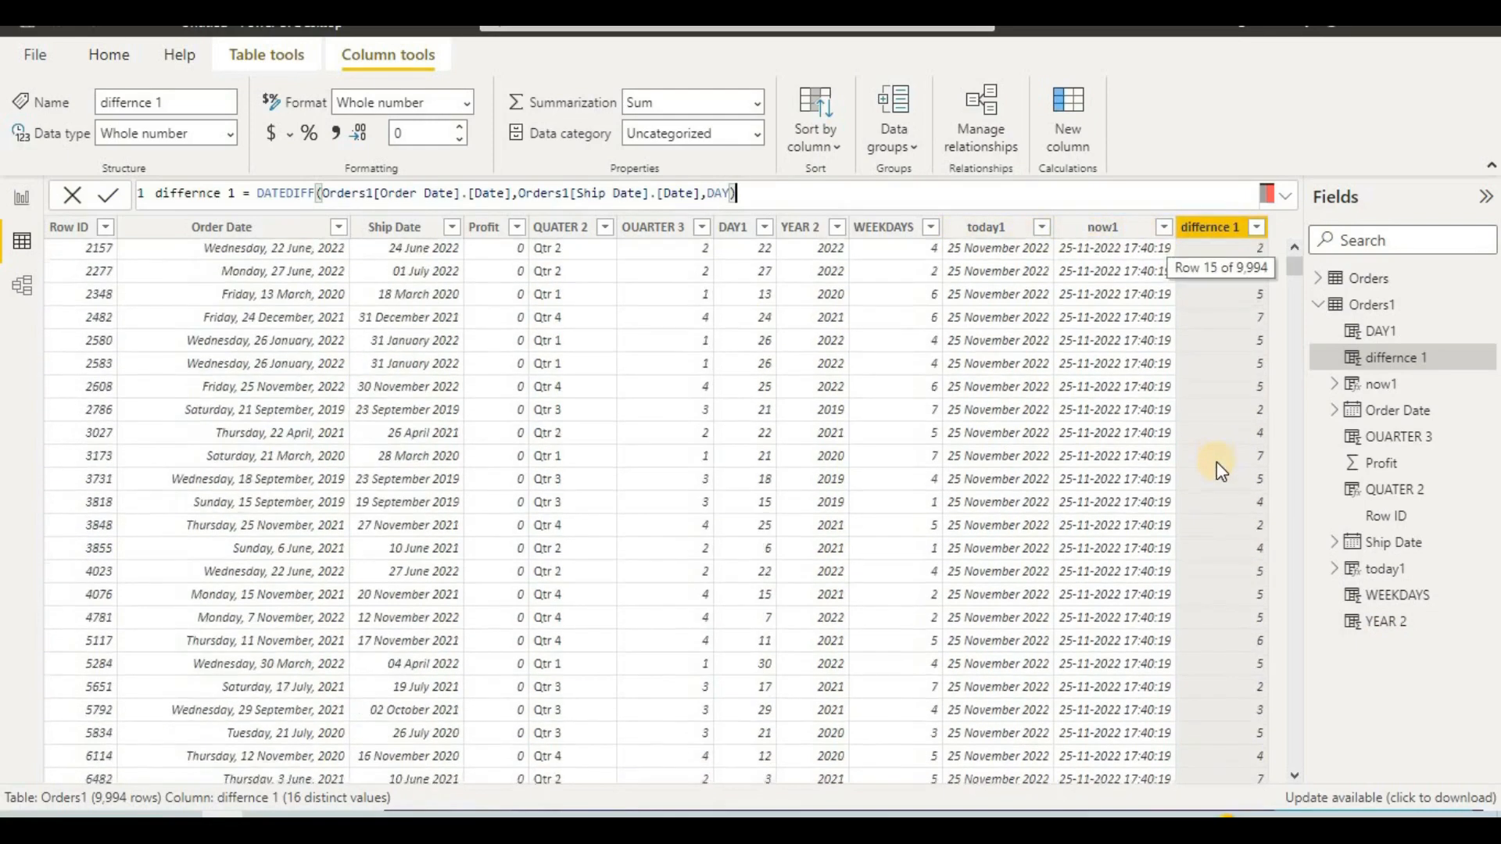
{"action": "scroll", "coordinate": [1217, 505], "scroll_direction": "down", "scroll_amount": 20}
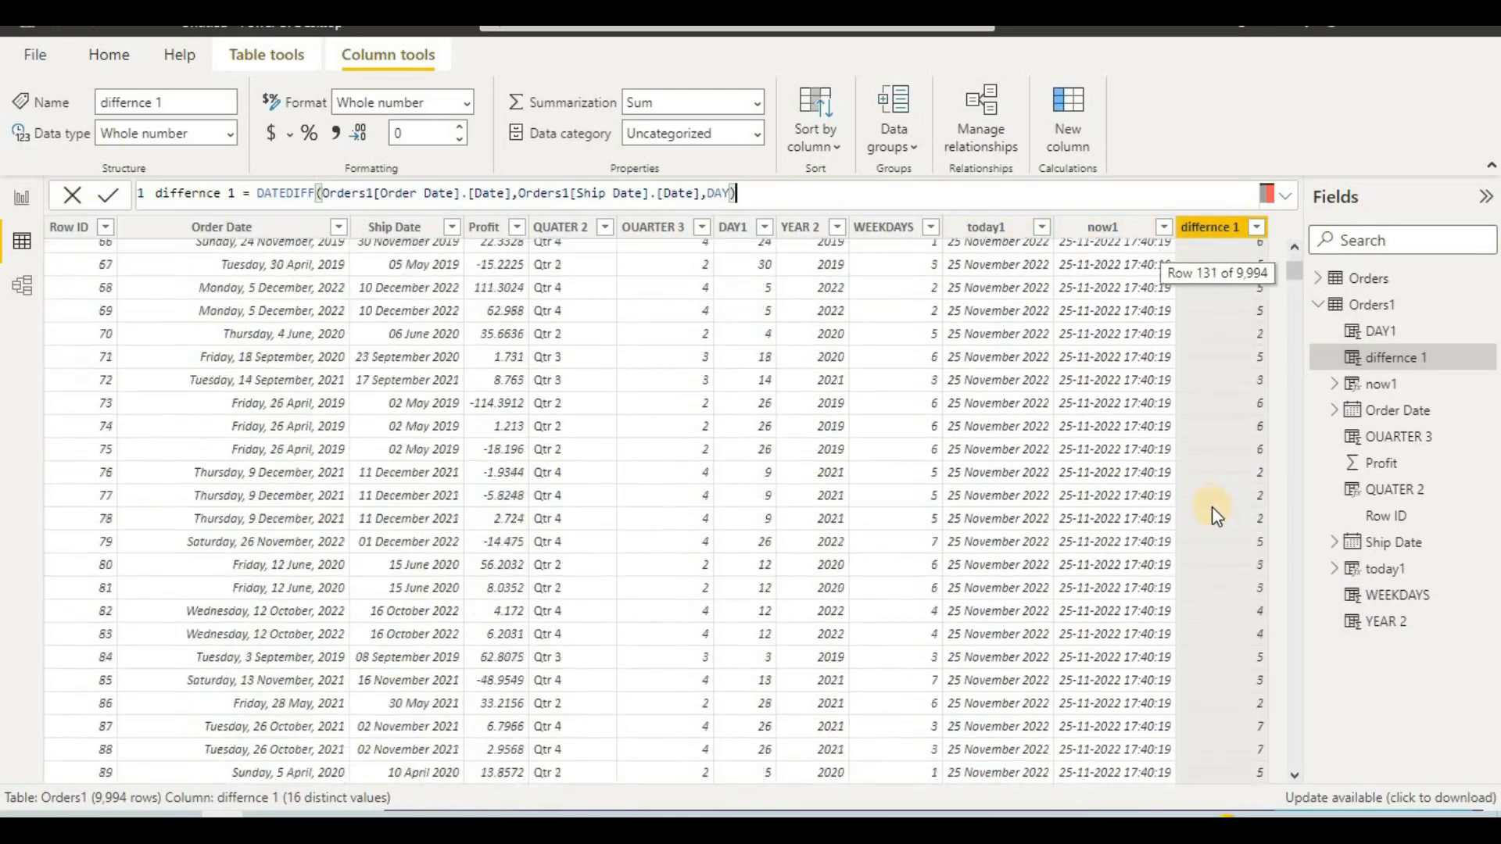